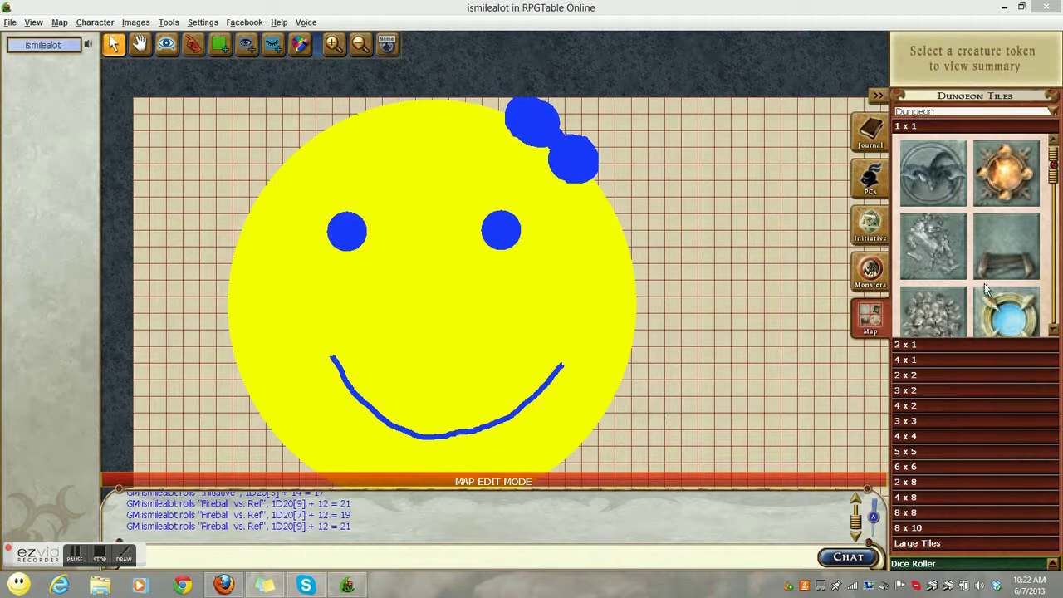
Step: Switch to the RPGTable Online campaign manager in Firefox and create a new session with the default campaign details
left_click(1003, 9)
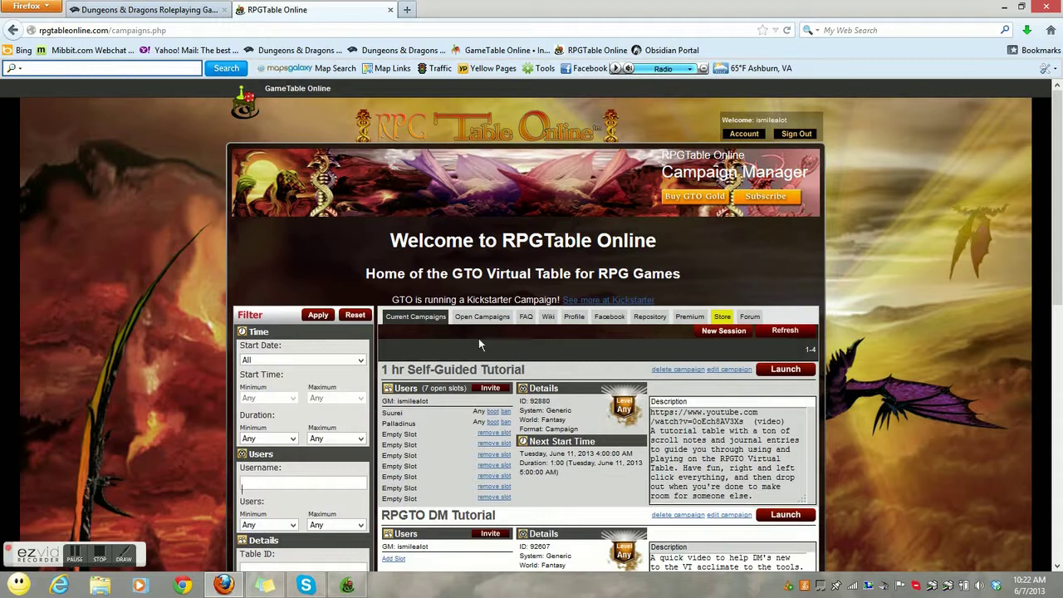
left_click(725, 331)
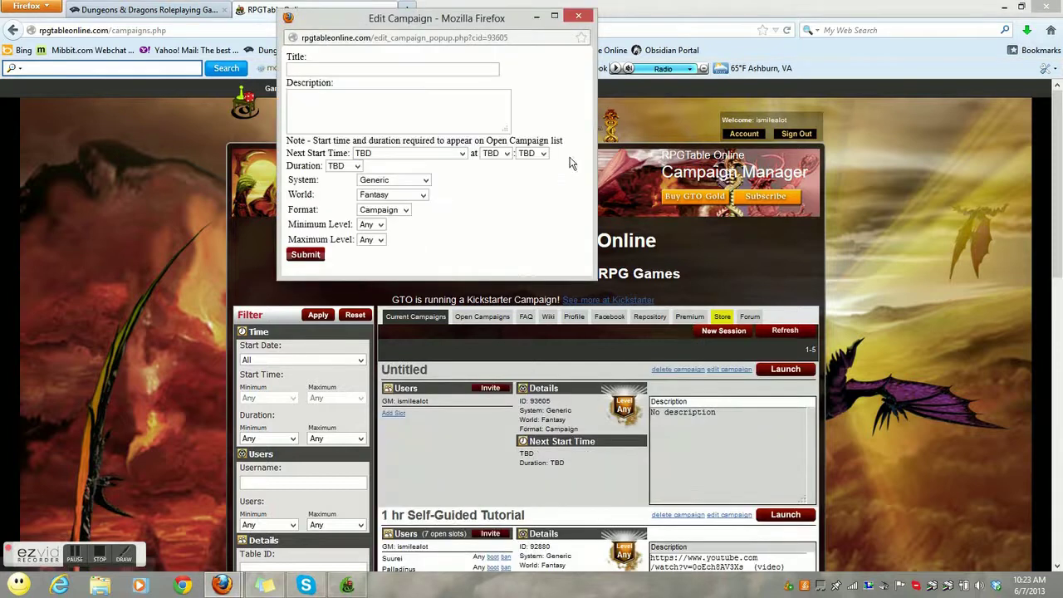
left_click(309, 257)
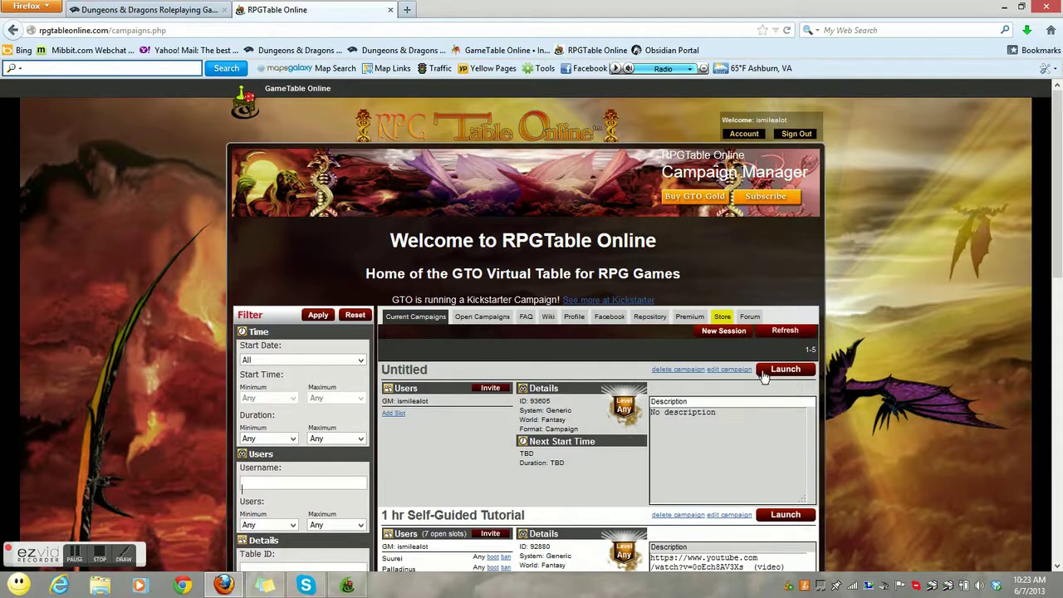
Step: Delete the untitled campaign and switch back to the RPGTable Online virtual table
left_click(669, 370)
left_click(582, 286)
left_click(348, 586)
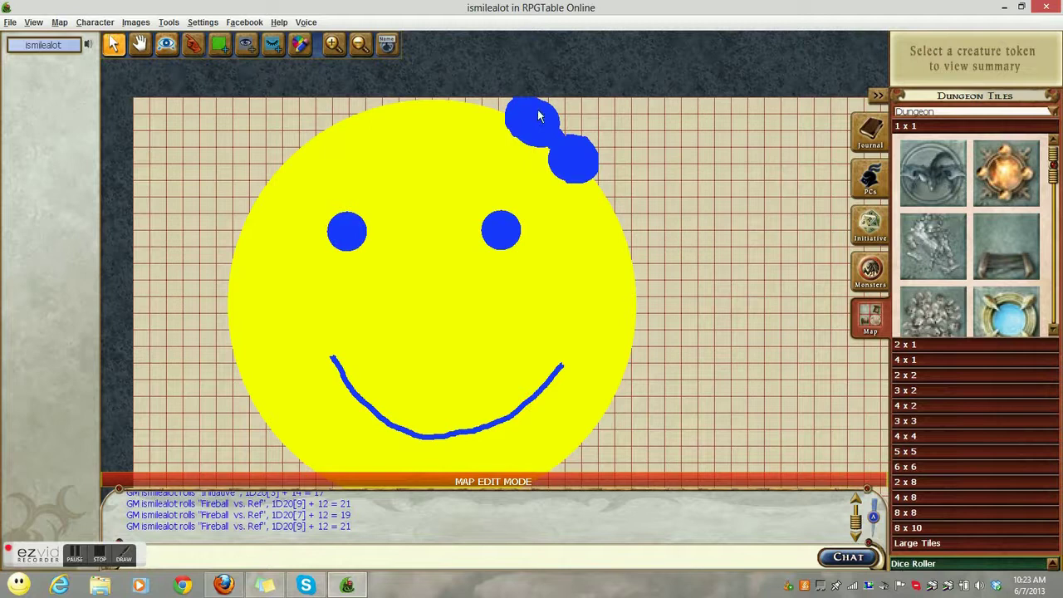
Step: Examine the commands available for files, maps, characters, images, tools and settings
left_click(11, 23)
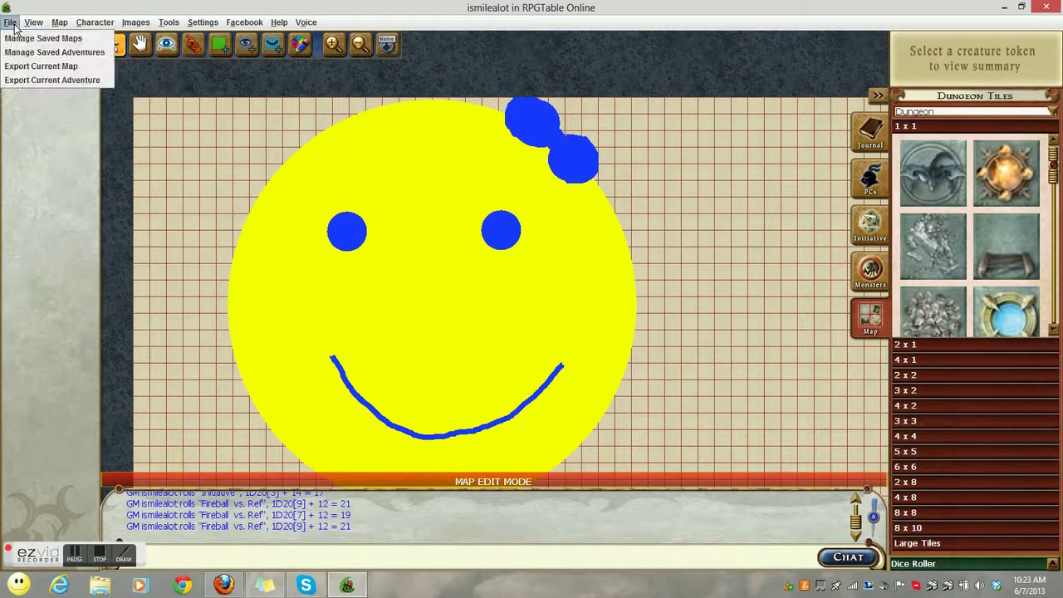
mouse_move(51, 27)
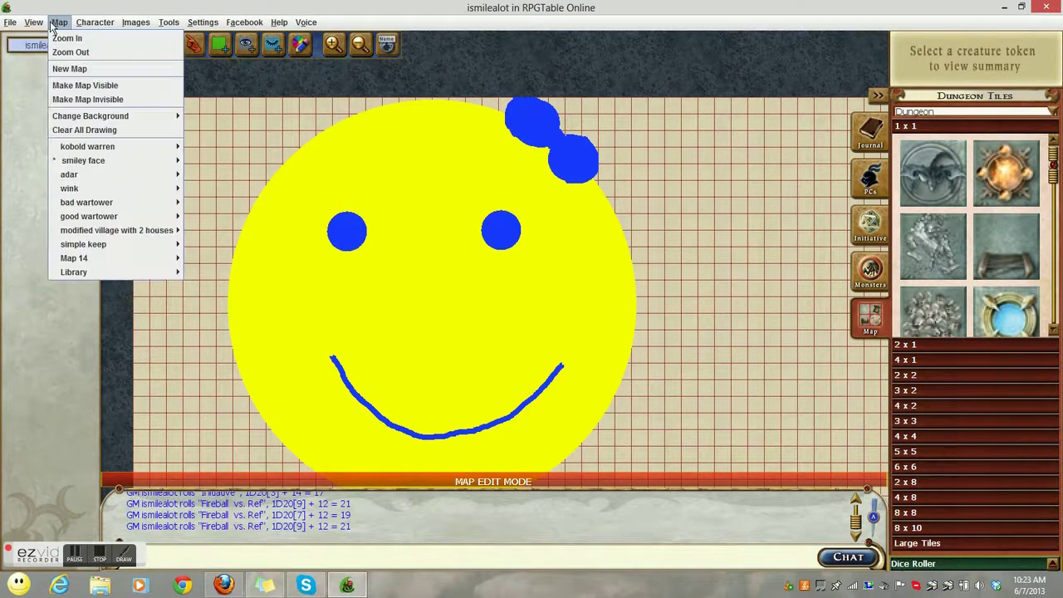
mouse_move(87, 29)
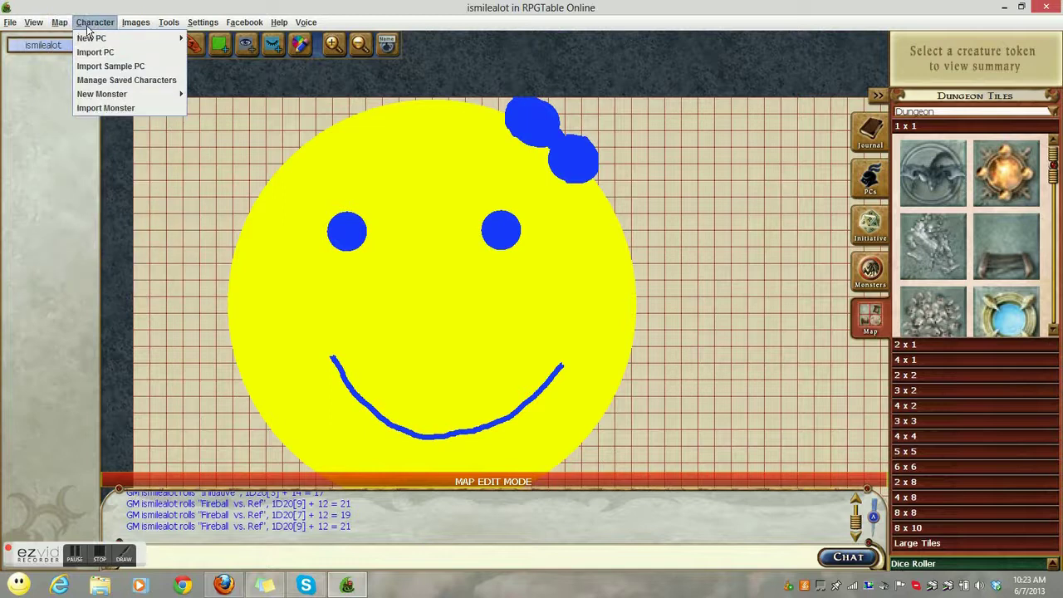
mouse_move(125, 29)
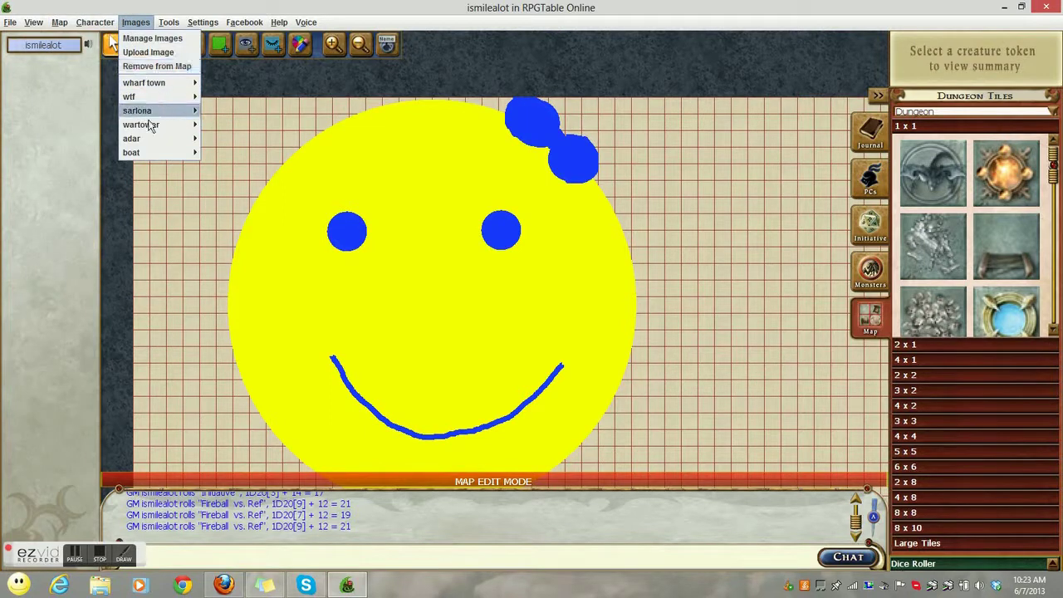
mouse_move(150, 127)
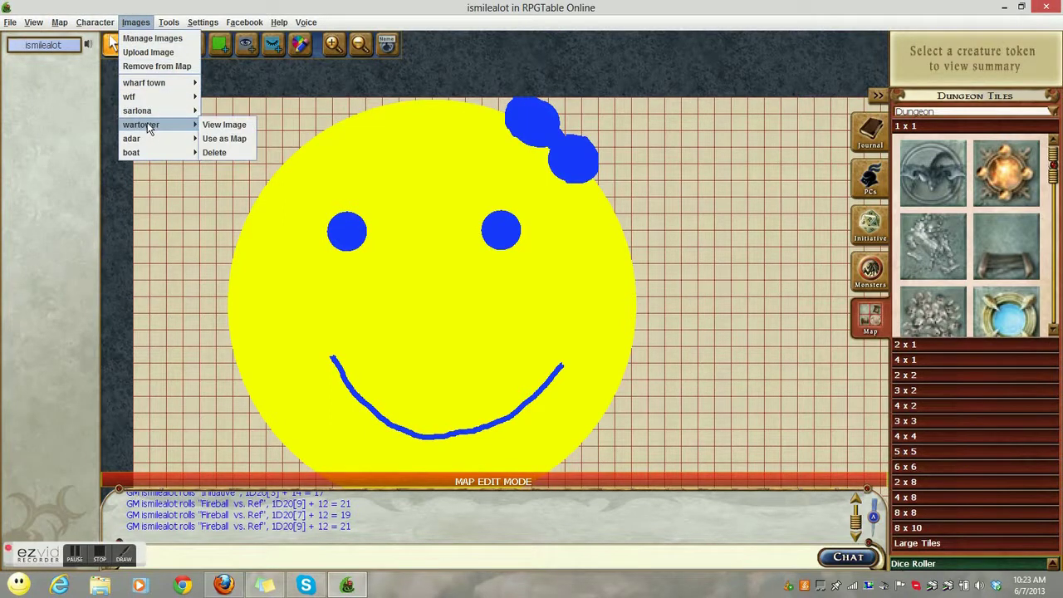
mouse_move(168, 28)
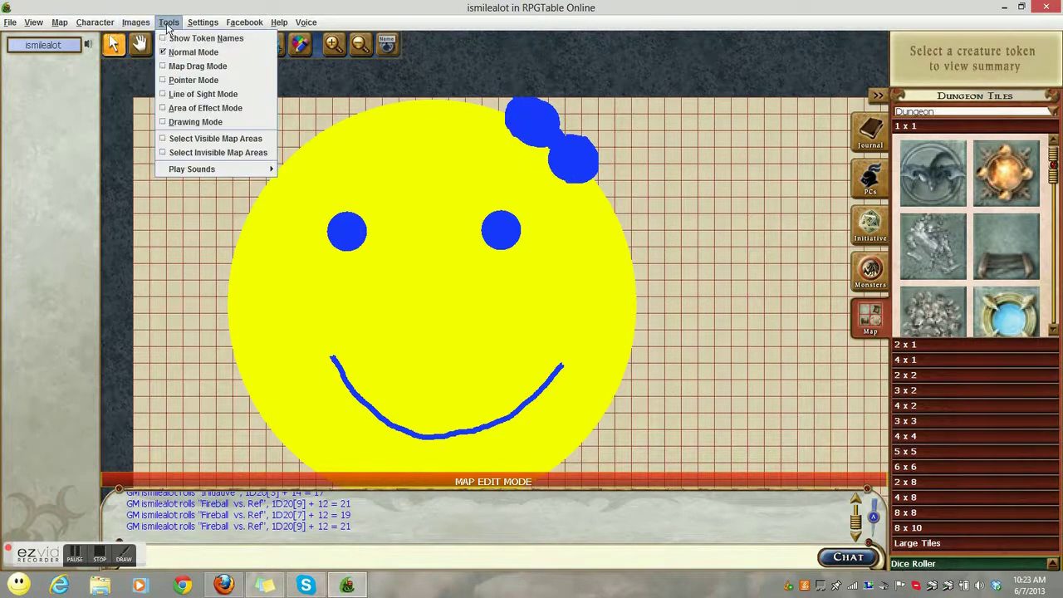
mouse_move(202, 22)
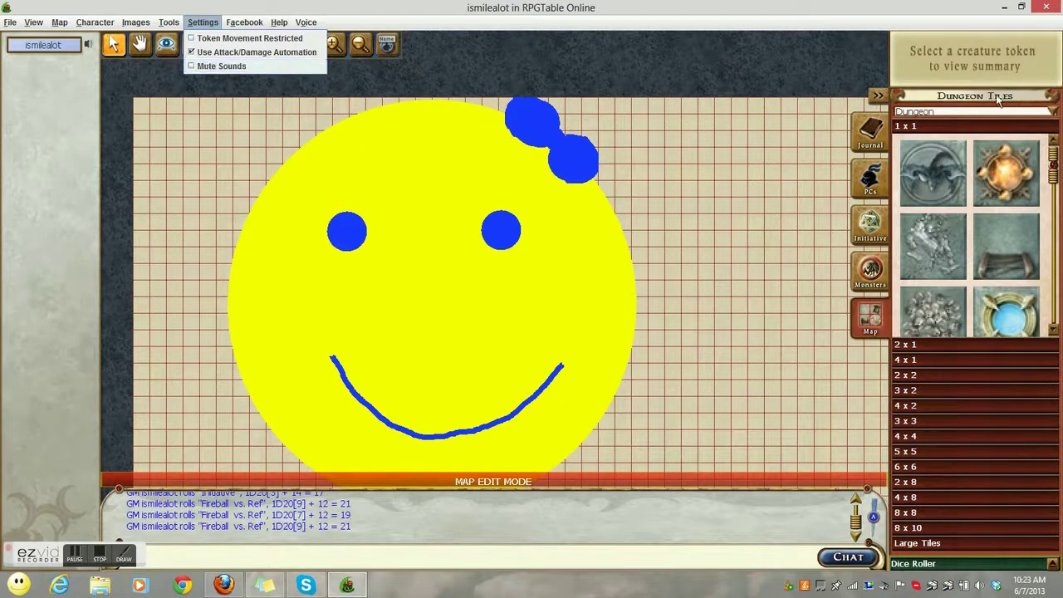
left_click(803, 140)
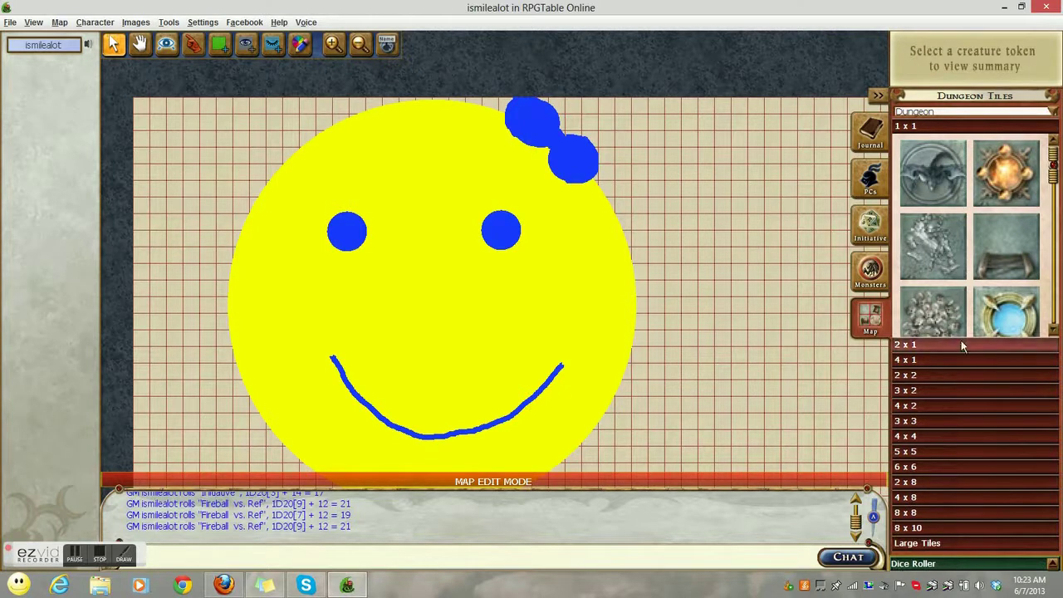
Step: Create a new map and place three 8 x 10 dungeon tiles side by side: plain floor, blue magic circles and sarcophagi
left_click(60, 22)
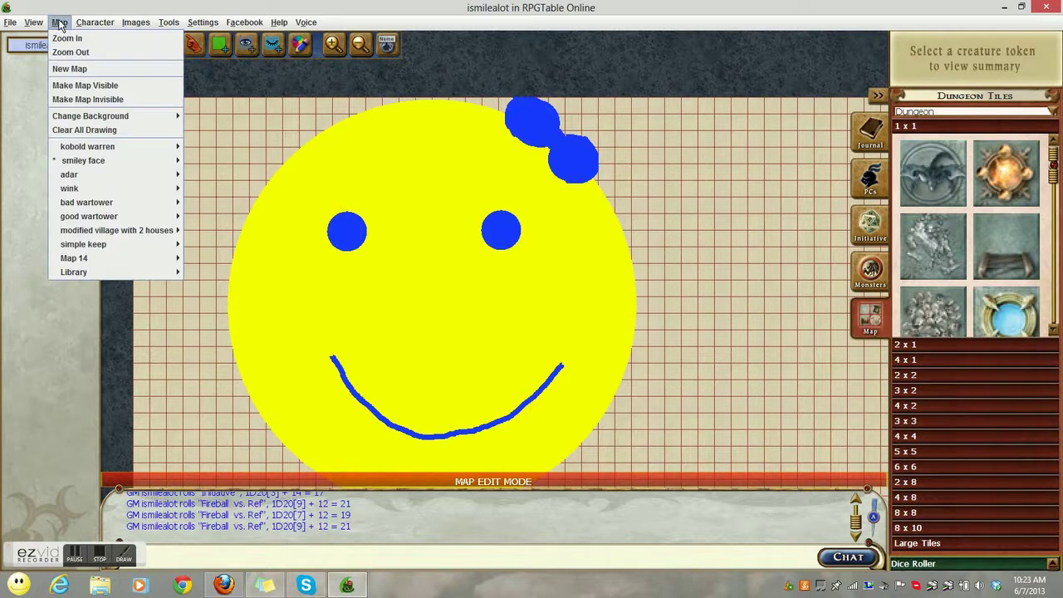
left_click(70, 71)
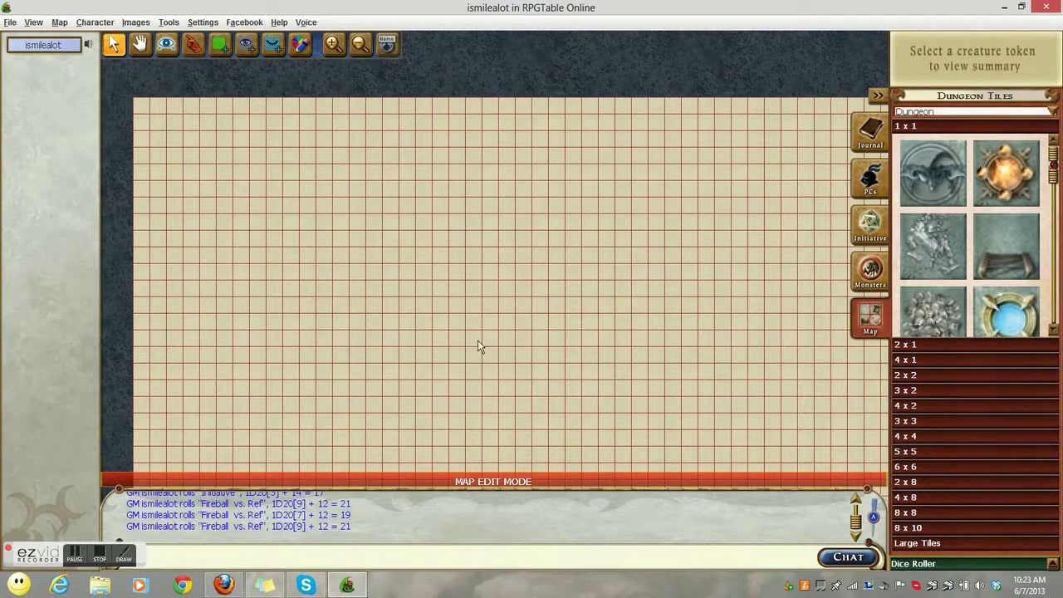
left_click(922, 538)
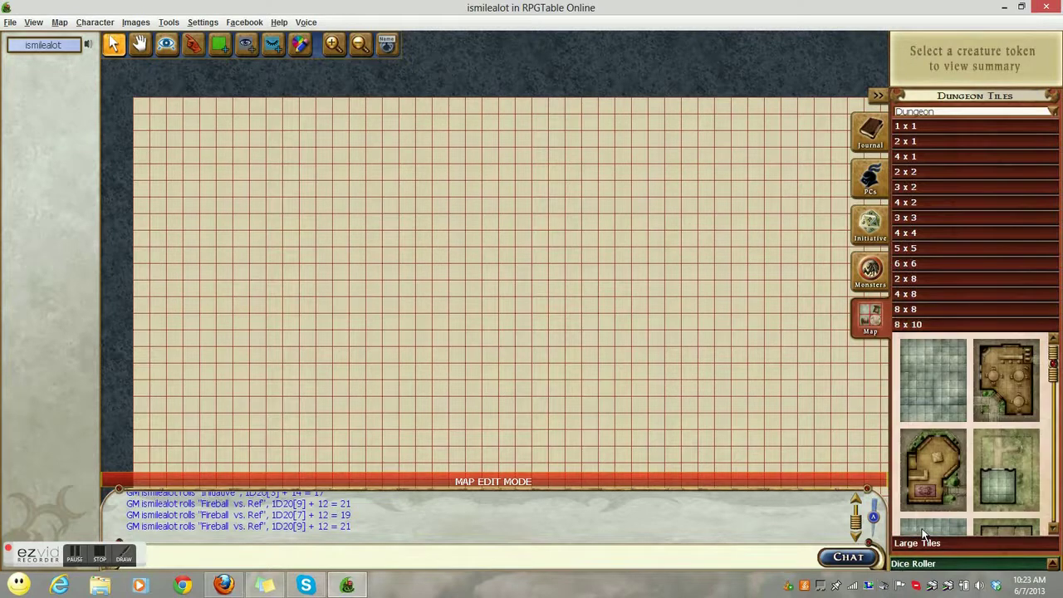
left_click(1053, 528)
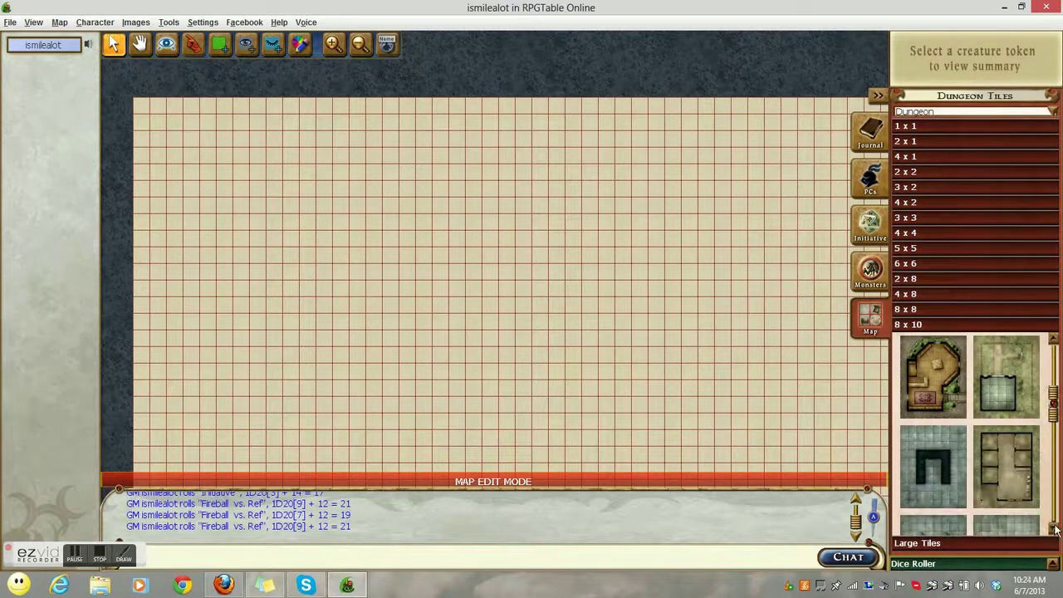
scroll(918, 484, "down", 10)
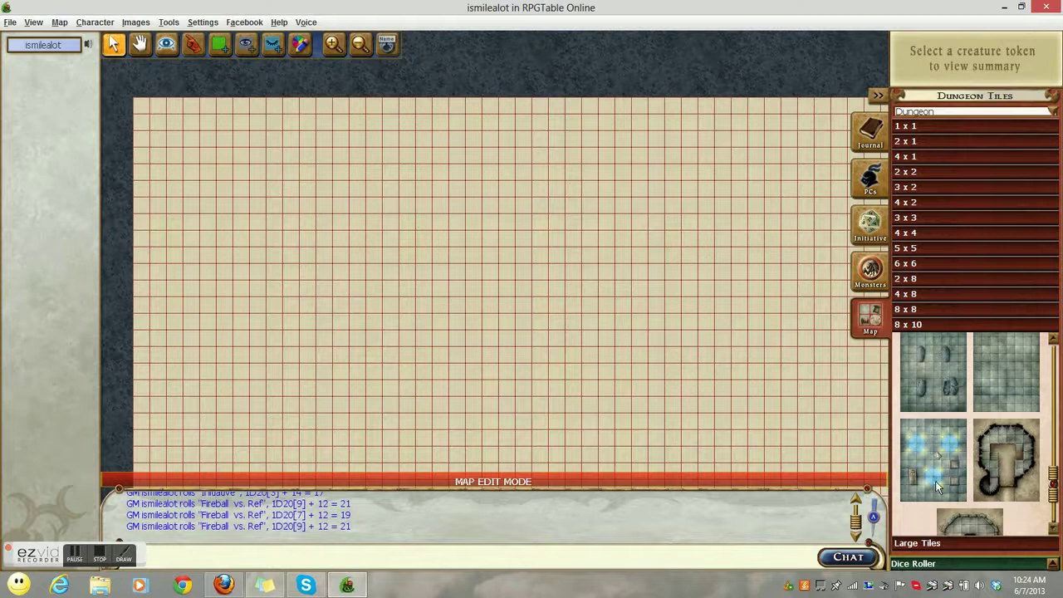
left_click_drag(933, 461, 471, 299)
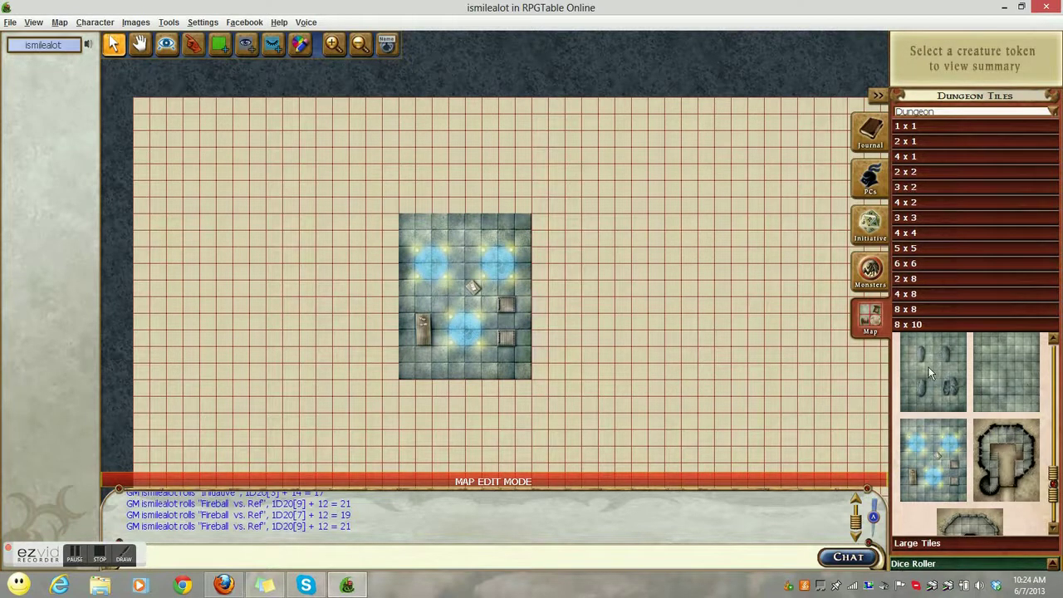
left_click_drag(928, 367, 598, 302)
left_click_drag(1007, 379, 330, 299)
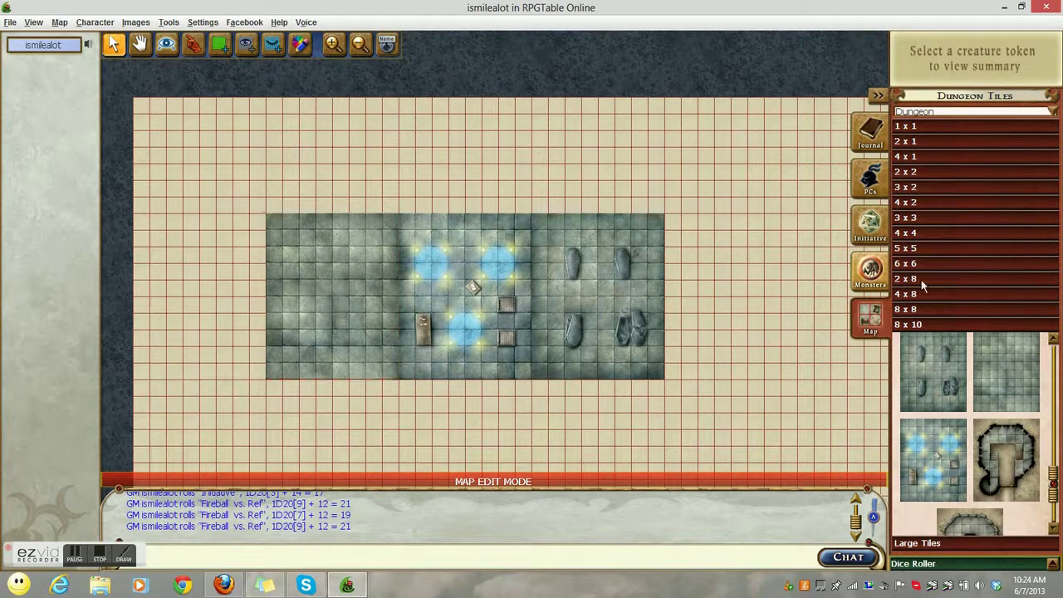
Step: Place the 3 x 3 fire tile on the sarcophagus room and add a map note titled "fireball trap" on it
left_click(952, 217)
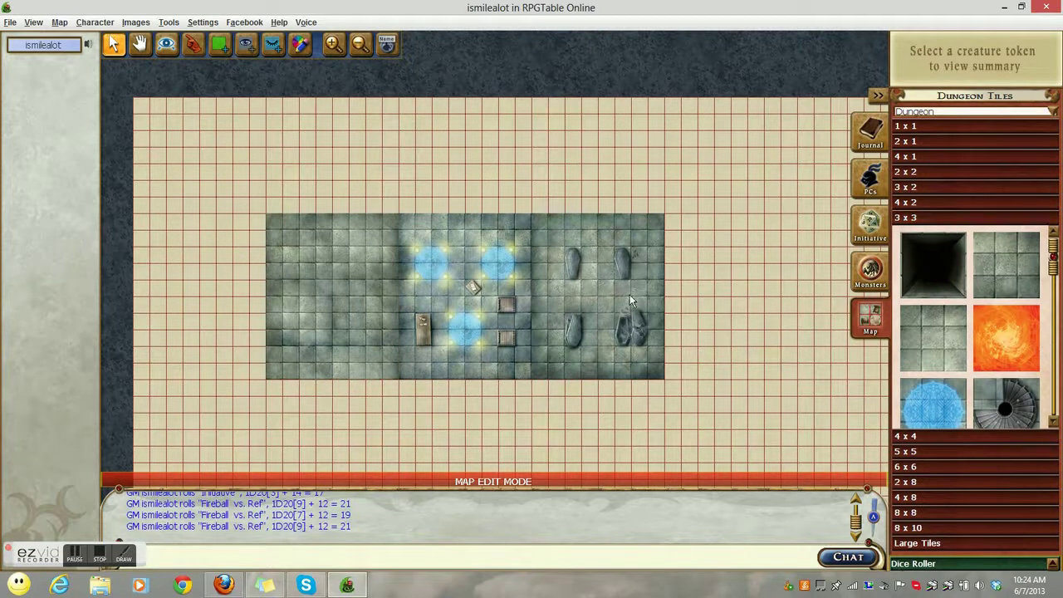
left_click_drag(1034, 334, 598, 298)
right_click(586, 288)
left_click(615, 346)
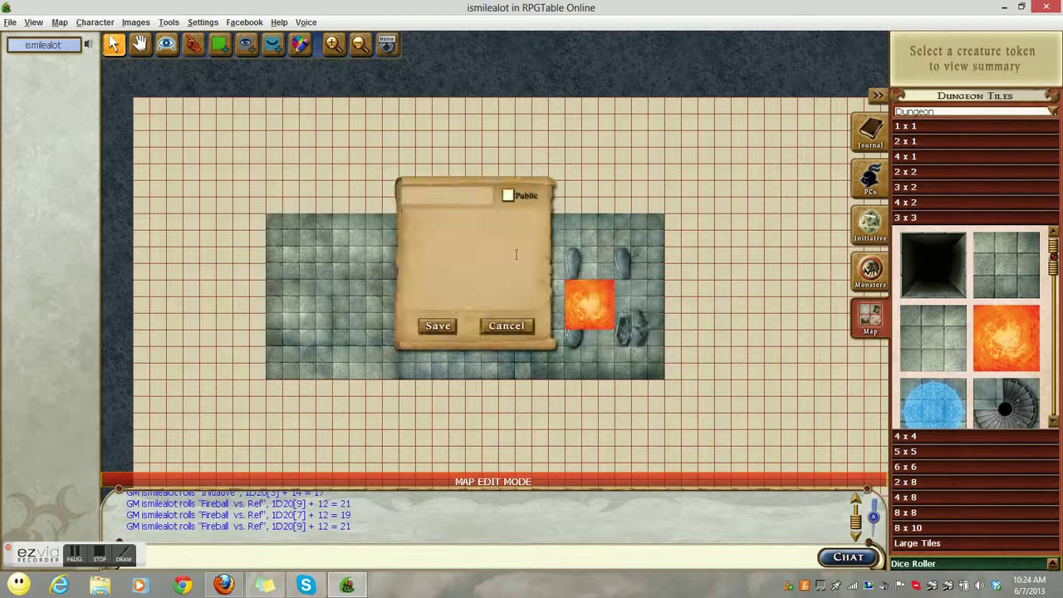
left_click(460, 194)
type("fireball trap")
key("Return")
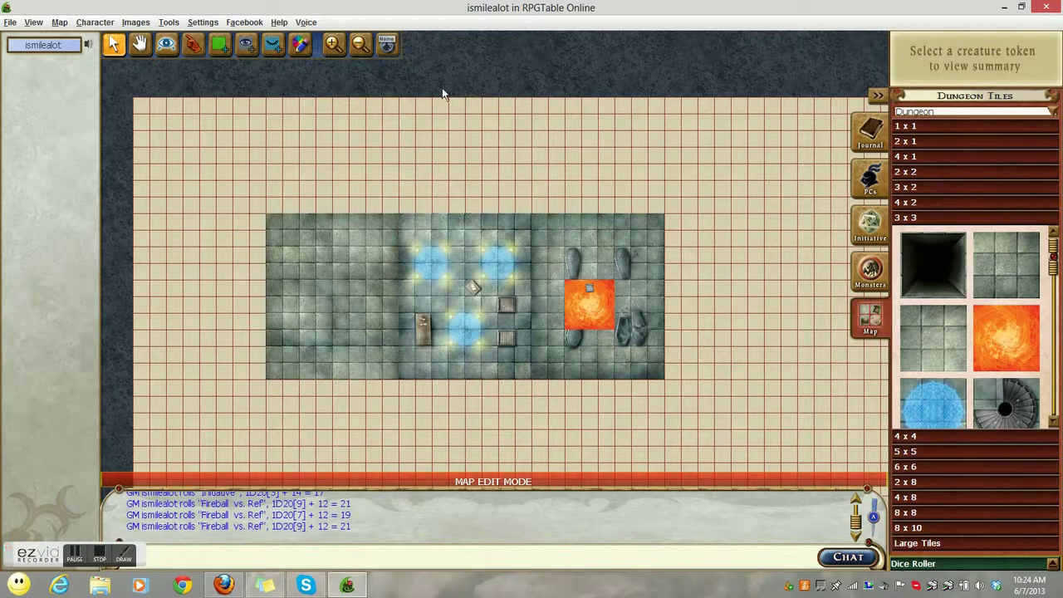
Step: Send the fire tile to the back, and reveal it again by sending the sarcophagus room tile to the back
right_click(593, 304)
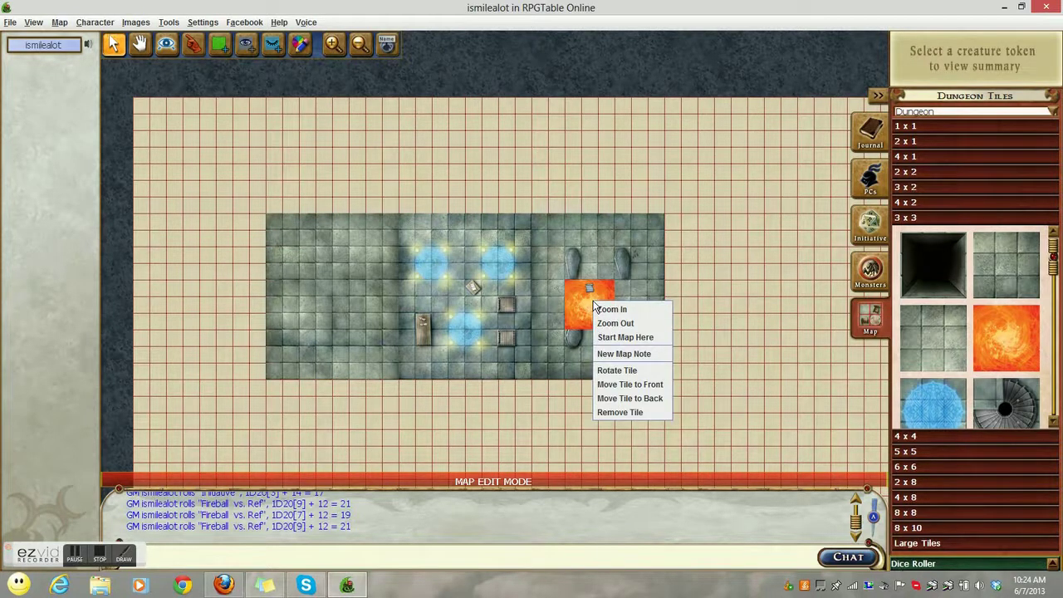
left_click(633, 399)
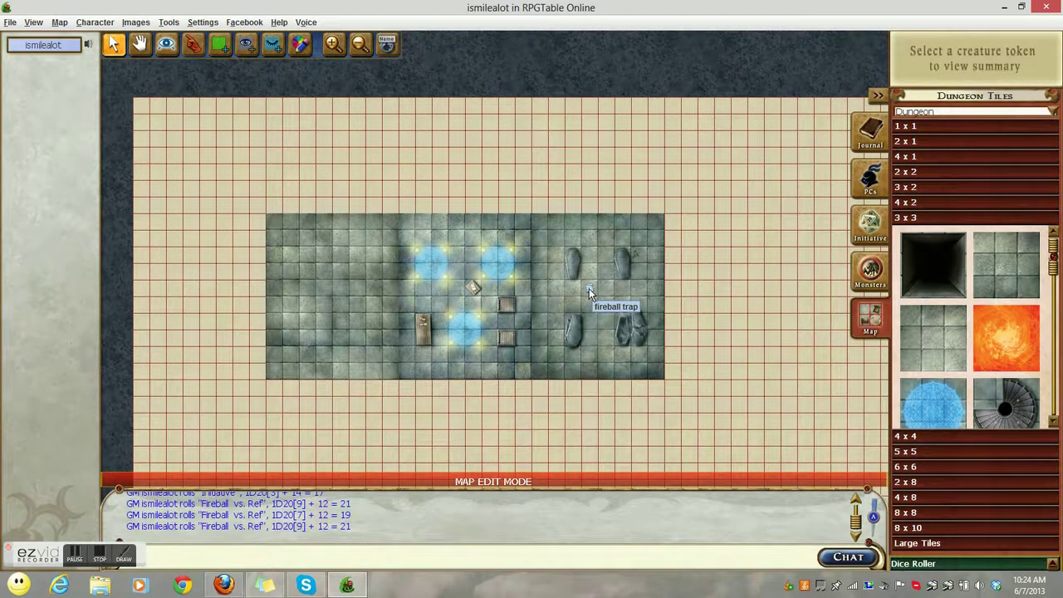
right_click(589, 288)
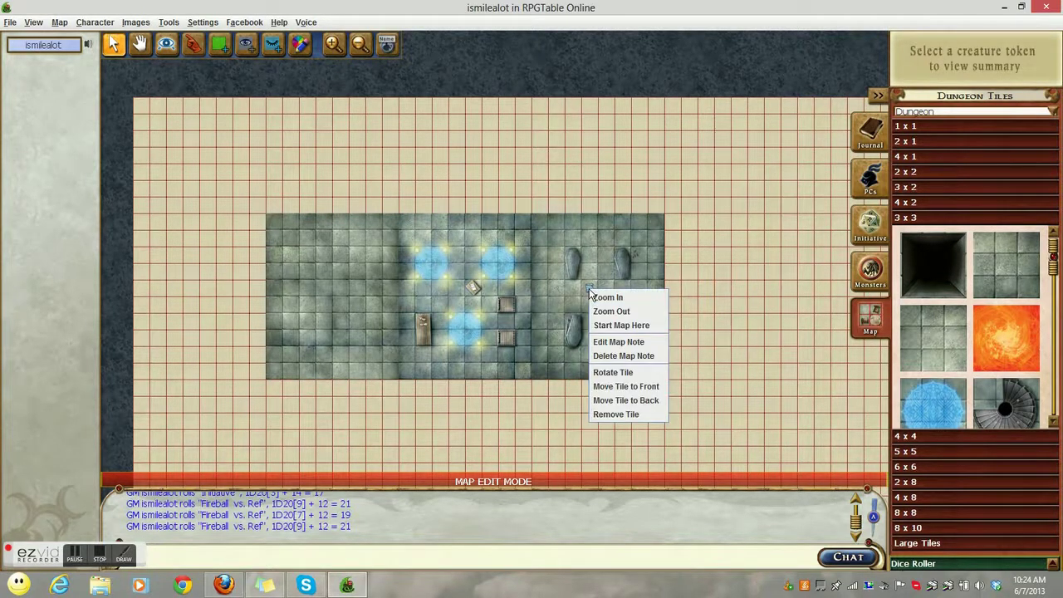
left_click(634, 400)
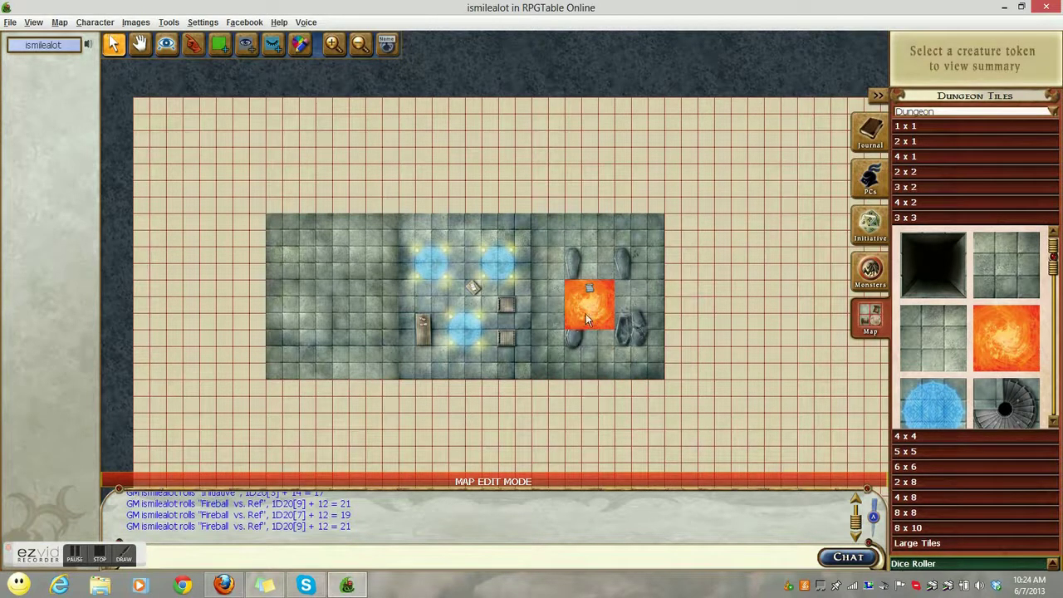
Step: Hide the fire tile beneath the sarcophagus room by moving it to the back
right_click(585, 314)
left_click(617, 412)
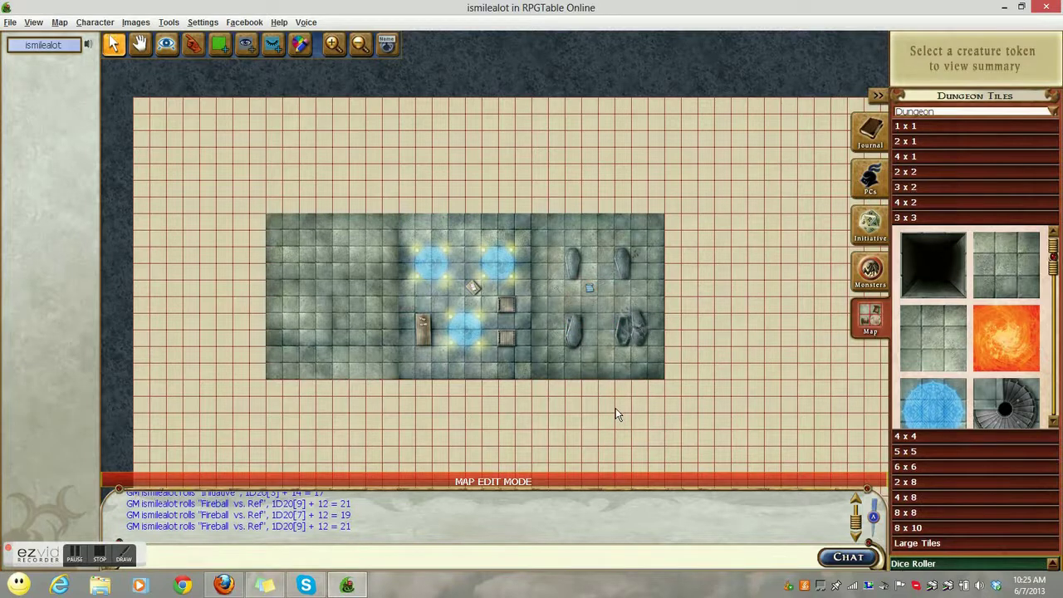
Step: Stack an open-door and a closed-door 2 x 1 tile at the middle room's lower edge, and move the closed-door tile to the back
left_click(933, 172)
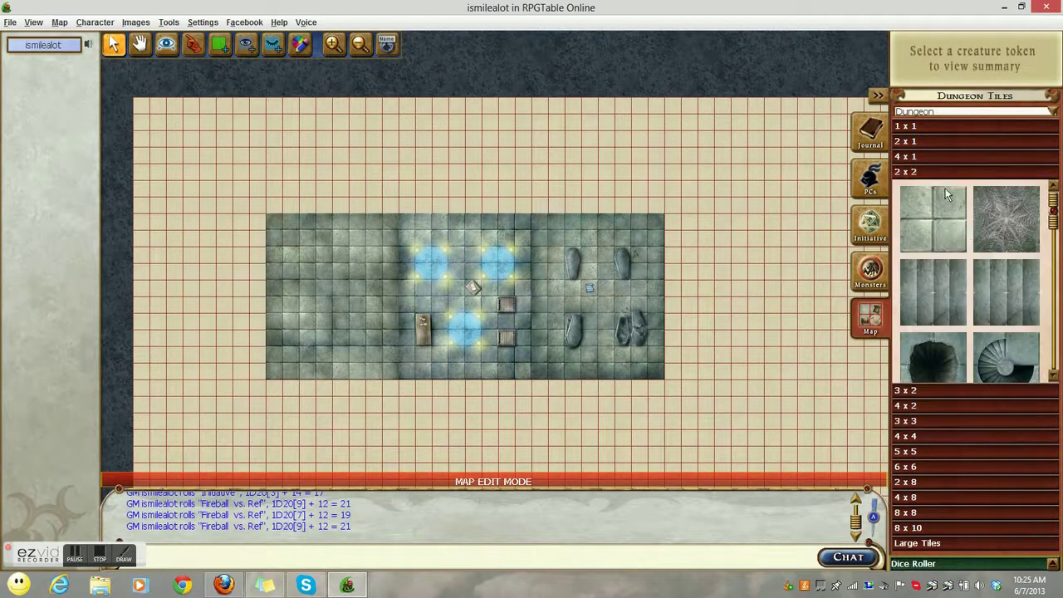
left_click(948, 143)
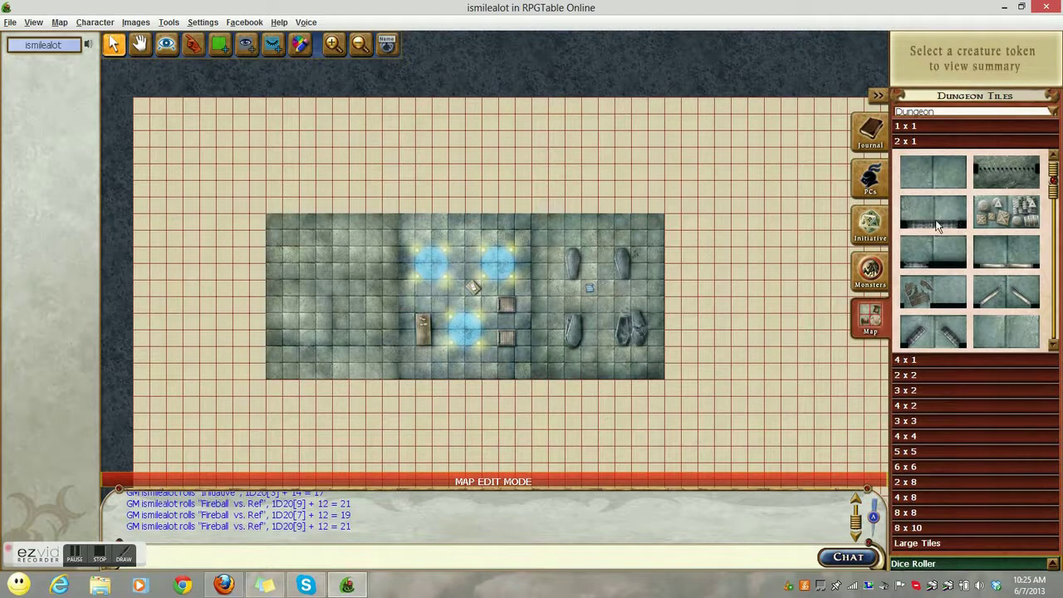
left_click_drag(941, 340, 459, 371)
left_click_drag(933, 212, 467, 371)
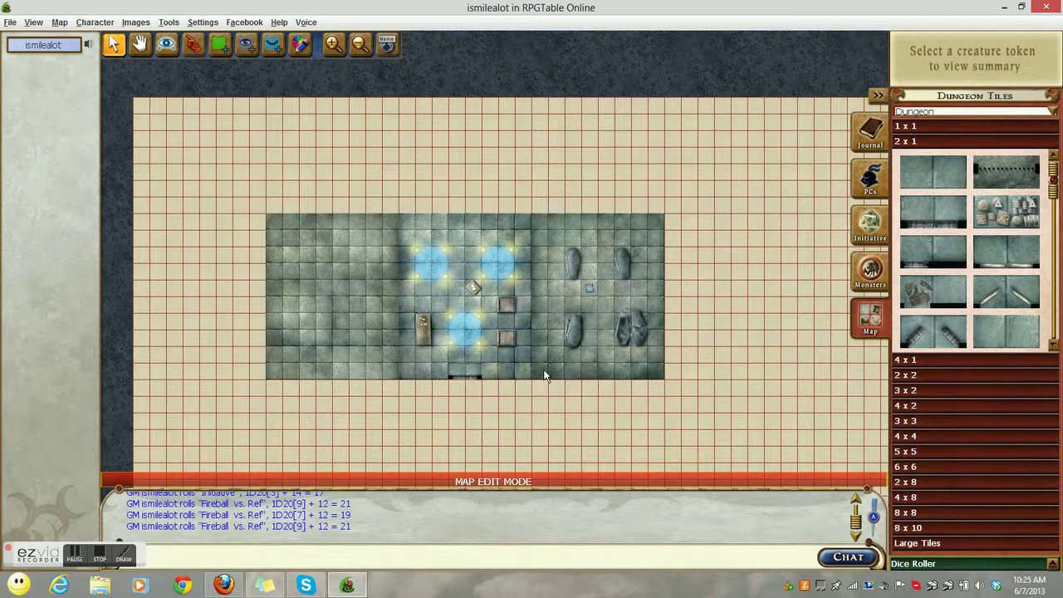
right_click(475, 371)
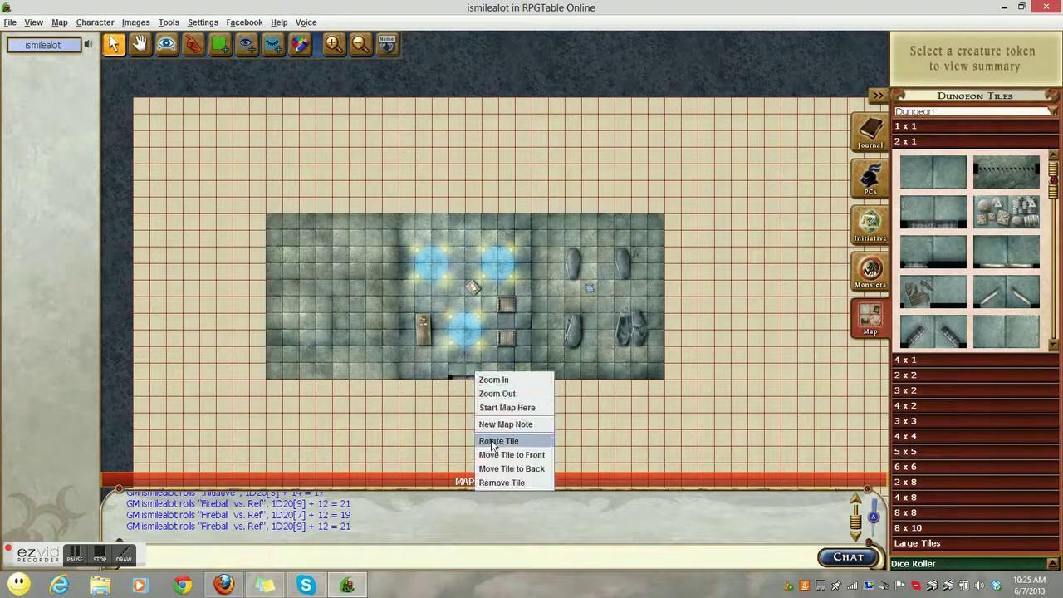
left_click(526, 469)
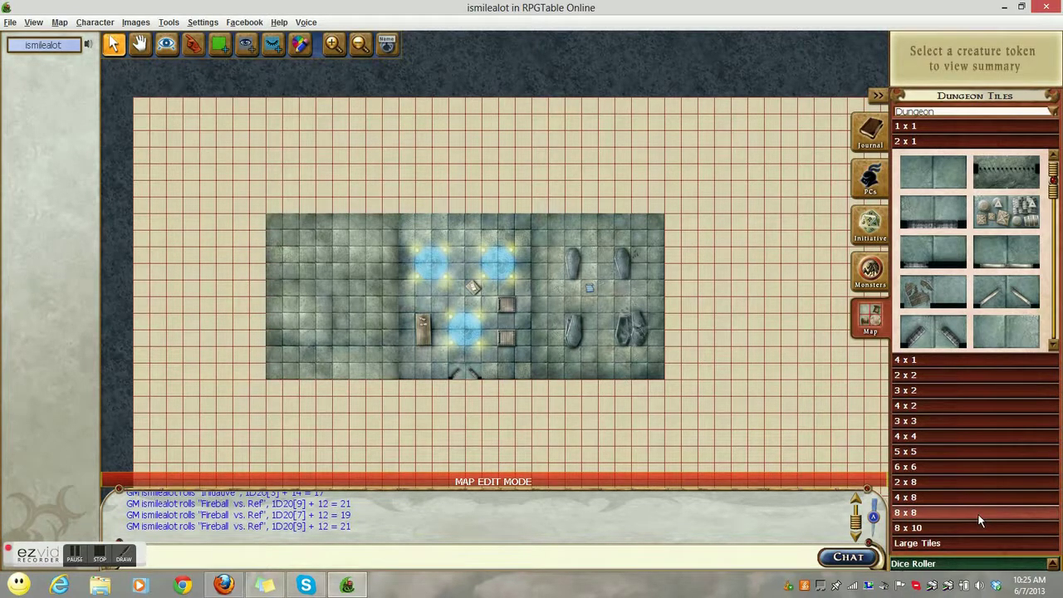
Step: Draw a freehand red curve with the thickest line on the empty map area above the middle room
left_click(301, 44)
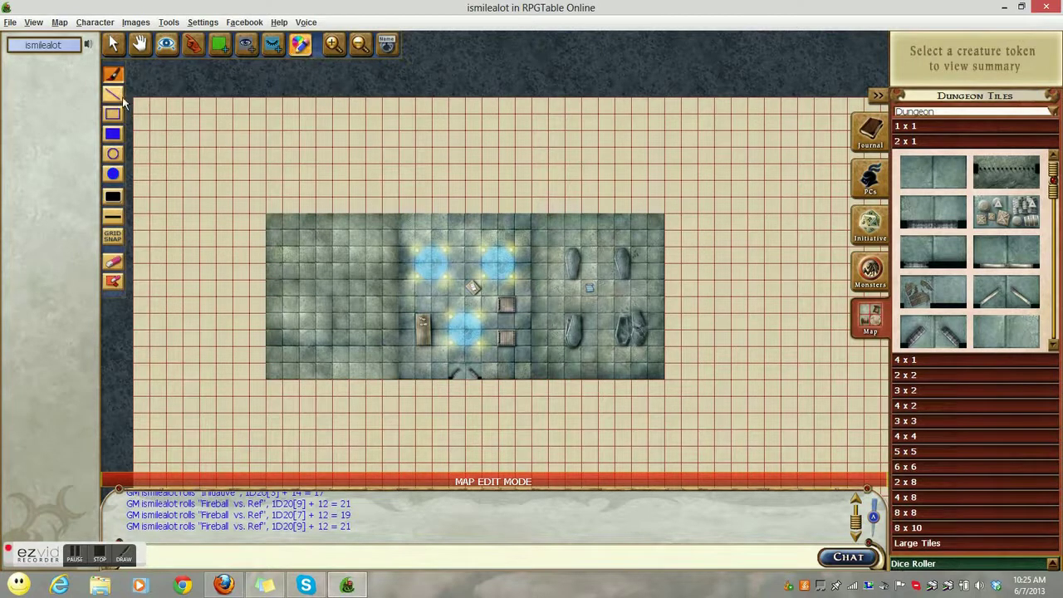
left_click(113, 199)
left_click(133, 253)
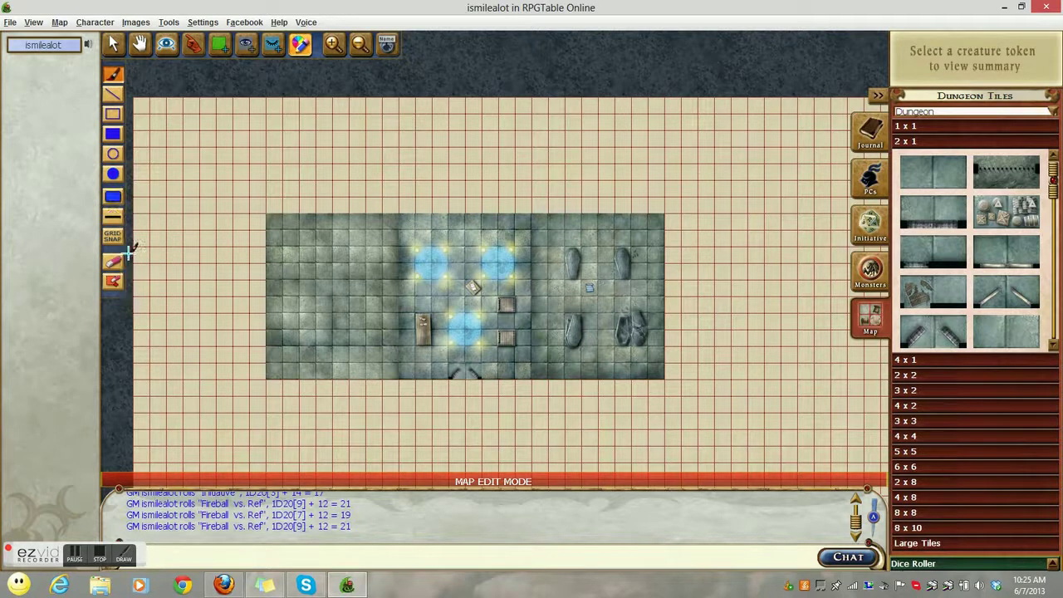
left_click(114, 197)
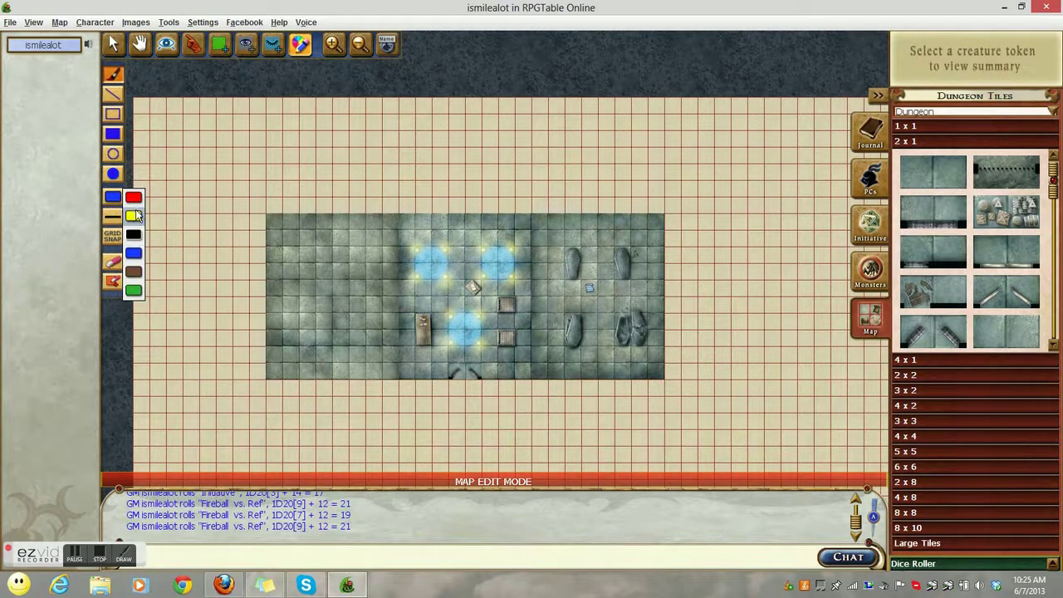
left_click(135, 199)
left_click(116, 218)
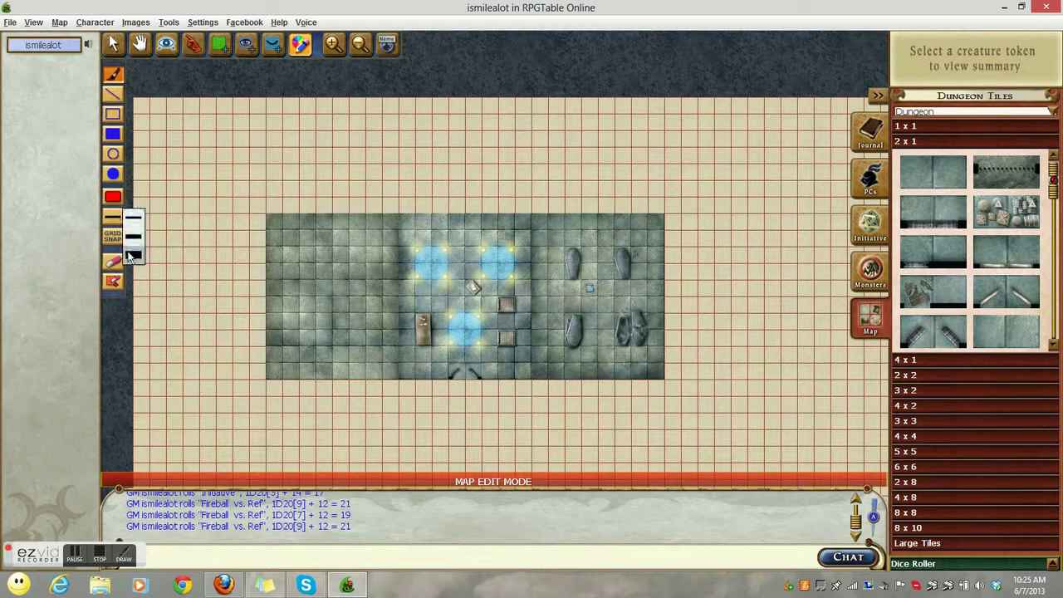
left_click(138, 253)
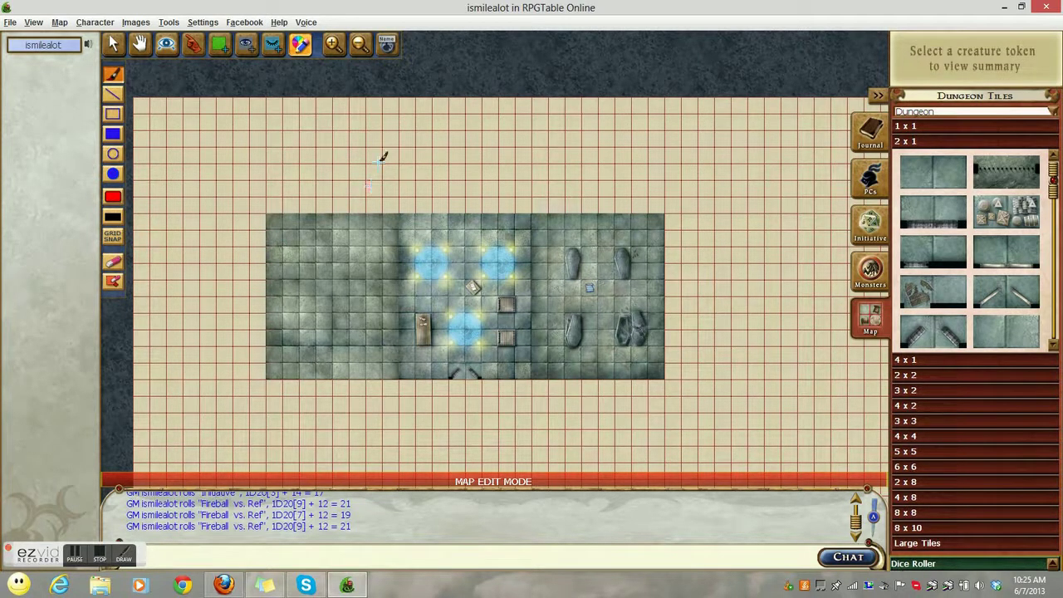
mouse_move(380, 160)
left_mouse_down()
mouse_move(440, 190)
mouse_move(513, 164)
left_mouse_up()
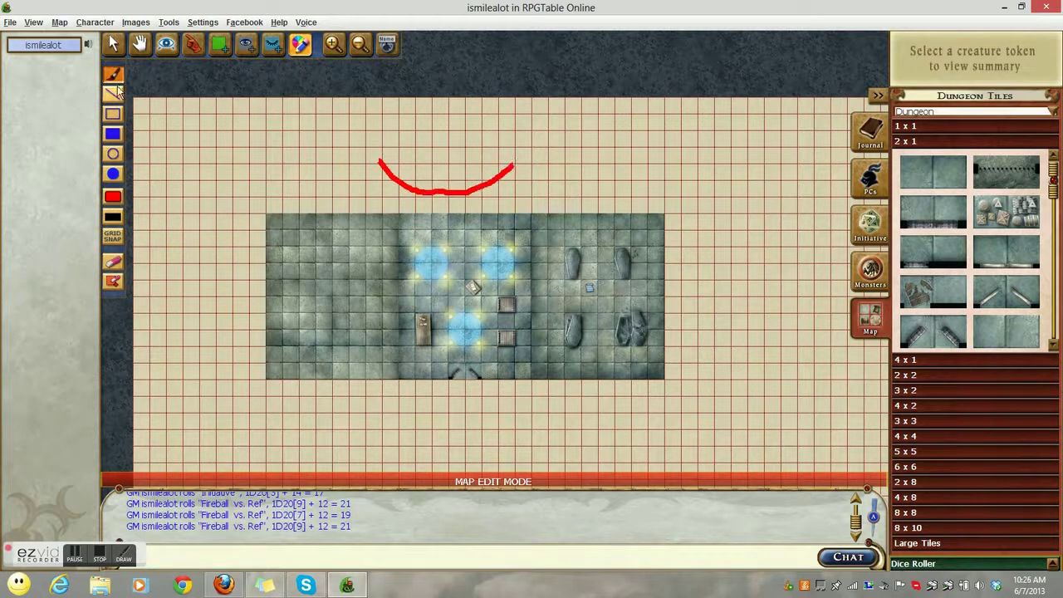
Step: Draw three straight red lines above the rooms, turning grid snap on to run one exactly along their upper edge
left_click(115, 96)
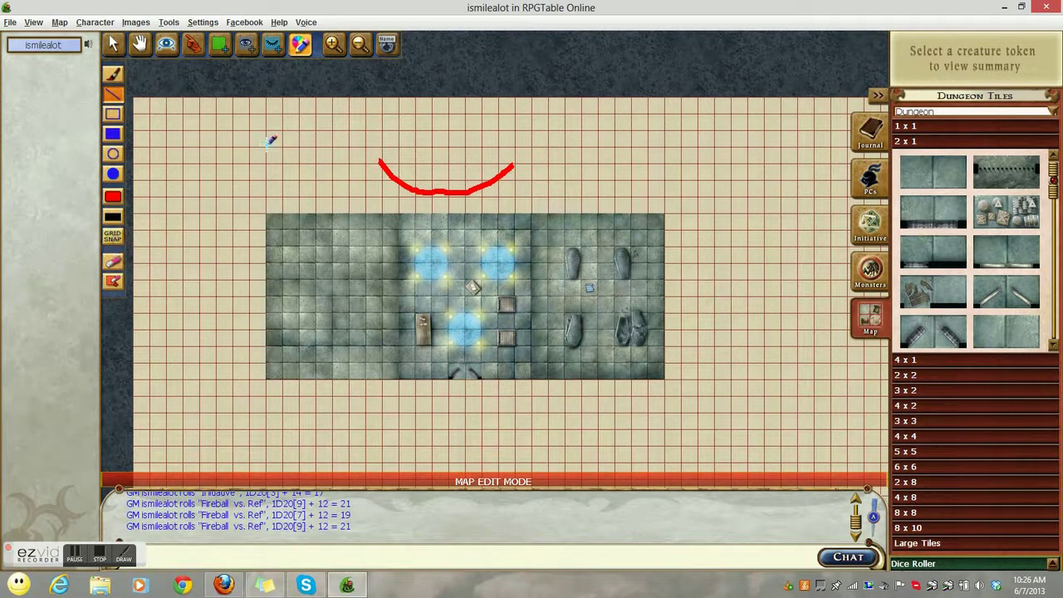
left_click_drag(278, 138, 587, 110)
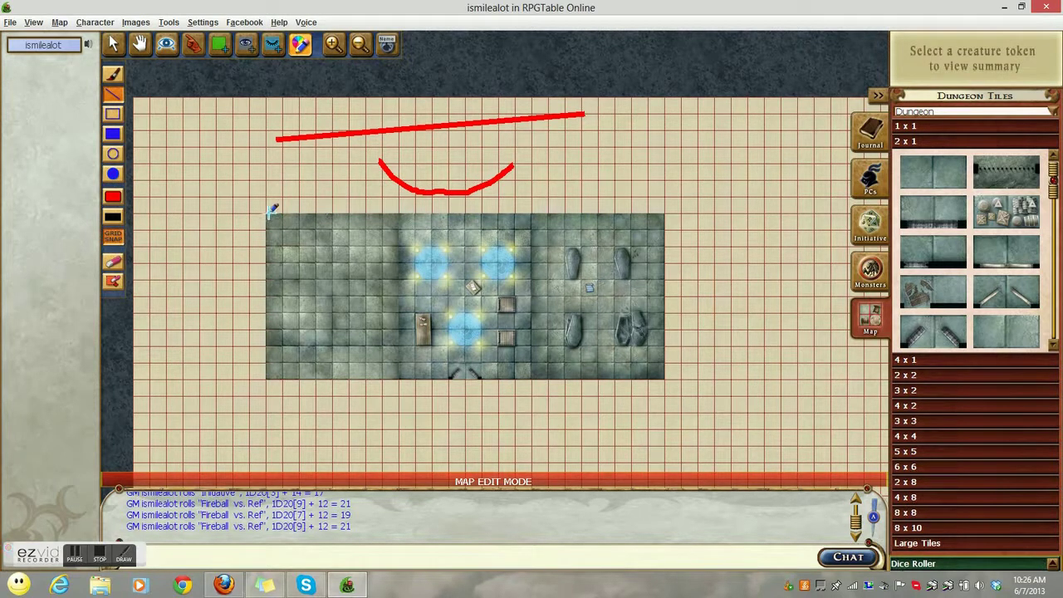
left_click_drag(268, 213, 662, 214)
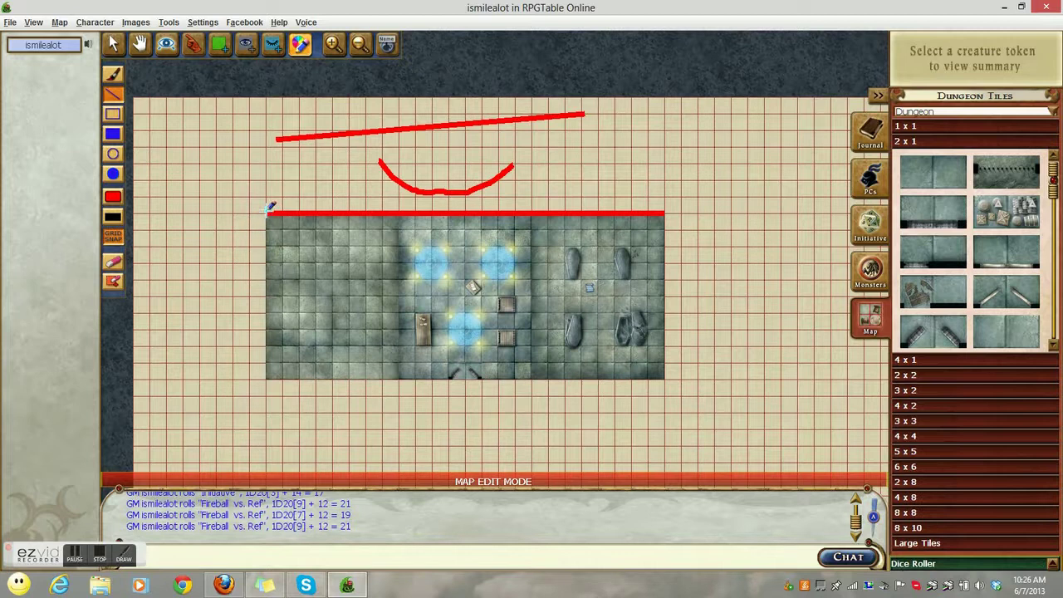
left_click_drag(269, 210, 657, 188)
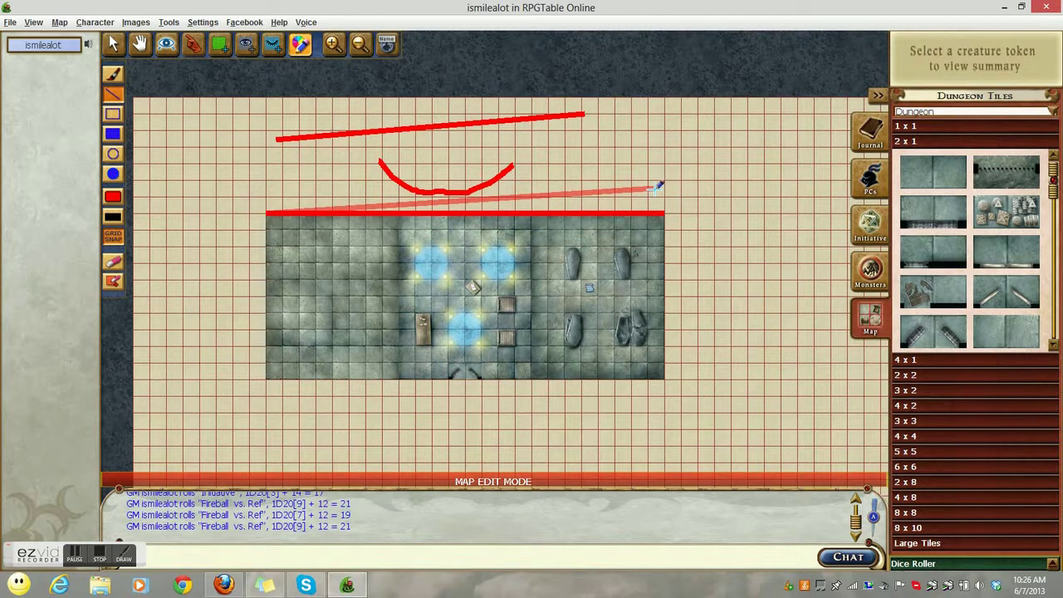
left_click_drag(656, 188, 657, 189)
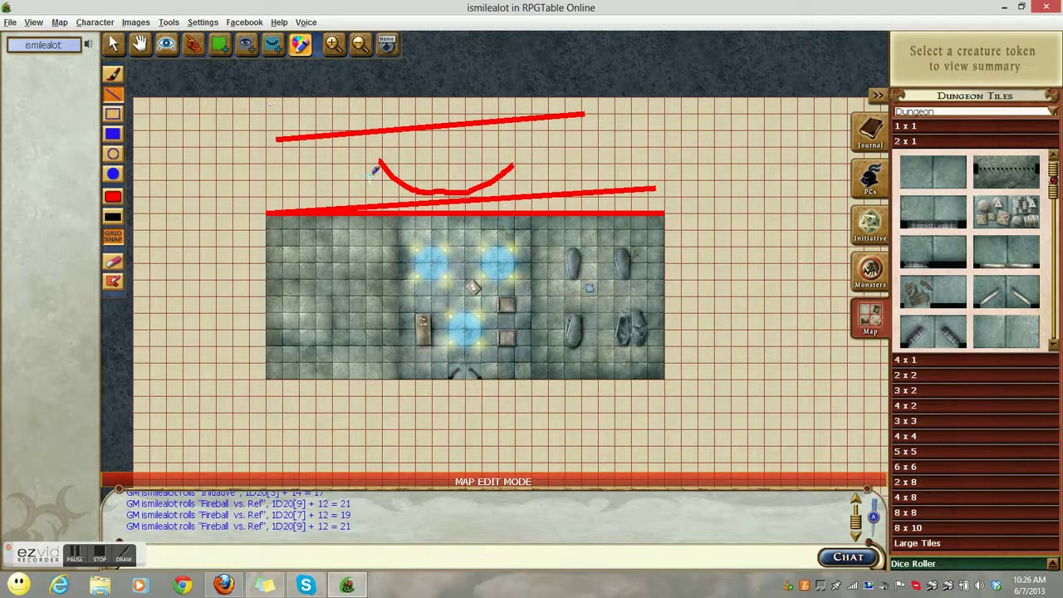
Step: Set the drawing tools to the thickest line and the colour black
left_click(113, 230)
left_click(131, 256)
left_click(113, 196)
left_click(134, 235)
Step: Place the 4 x 4 stairs tile against the sarcophagus room's right edge, rotated so the steps run vertically
left_click(996, 437)
left_click_drag(1009, 365, 699, 301)
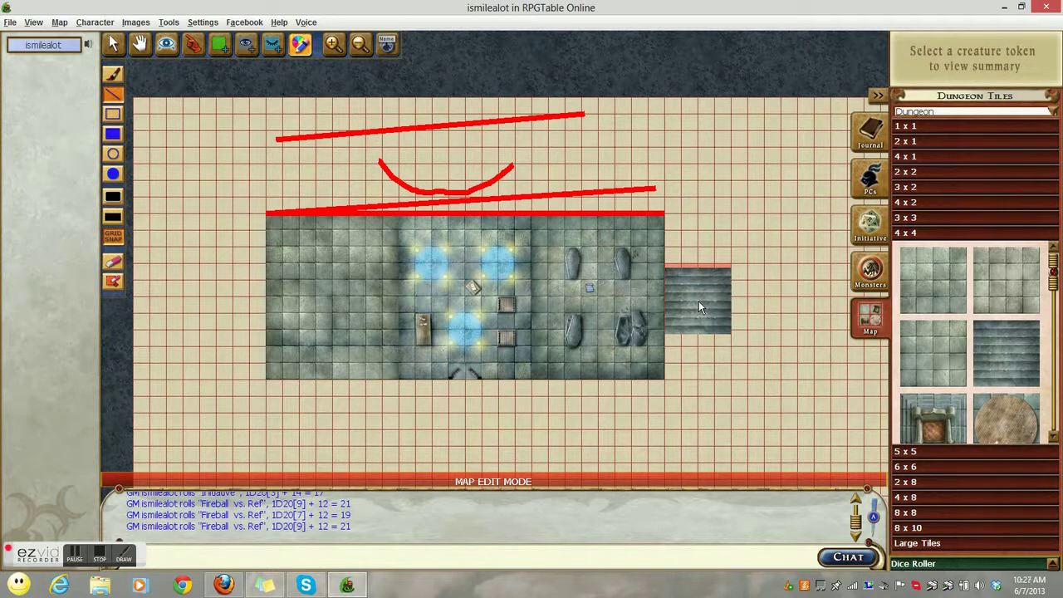
left_click_drag(699, 308, 699, 307)
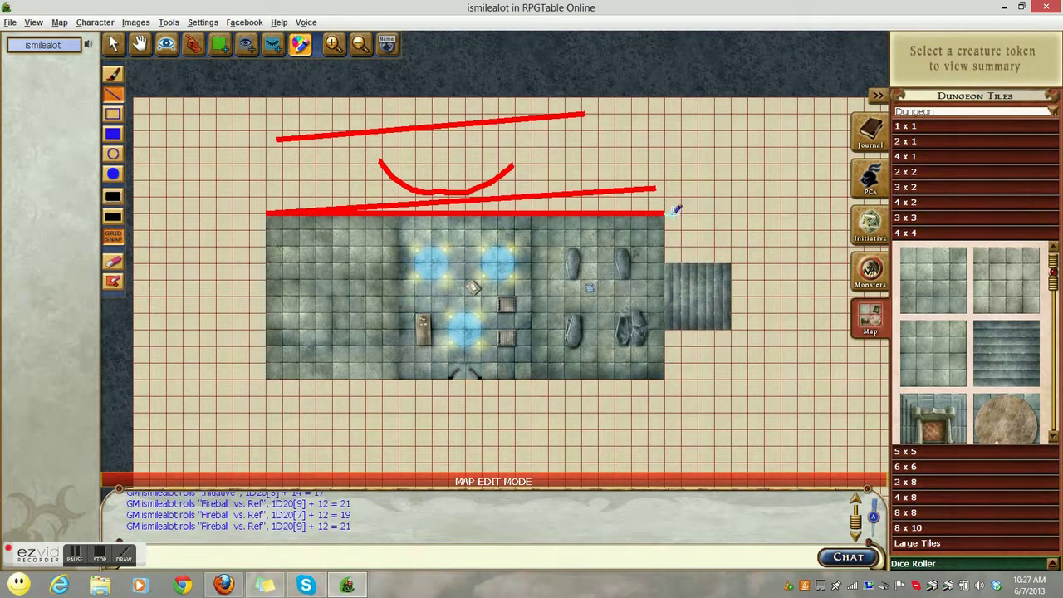
Step: Draw two converging black lines from the sarcophagus room across the stairs and erase the parts beyond the stairs tile
mouse_move(667, 261)
left_mouse_down()
mouse_move(764, 268)
mouse_move(823, 288)
left_mouse_up()
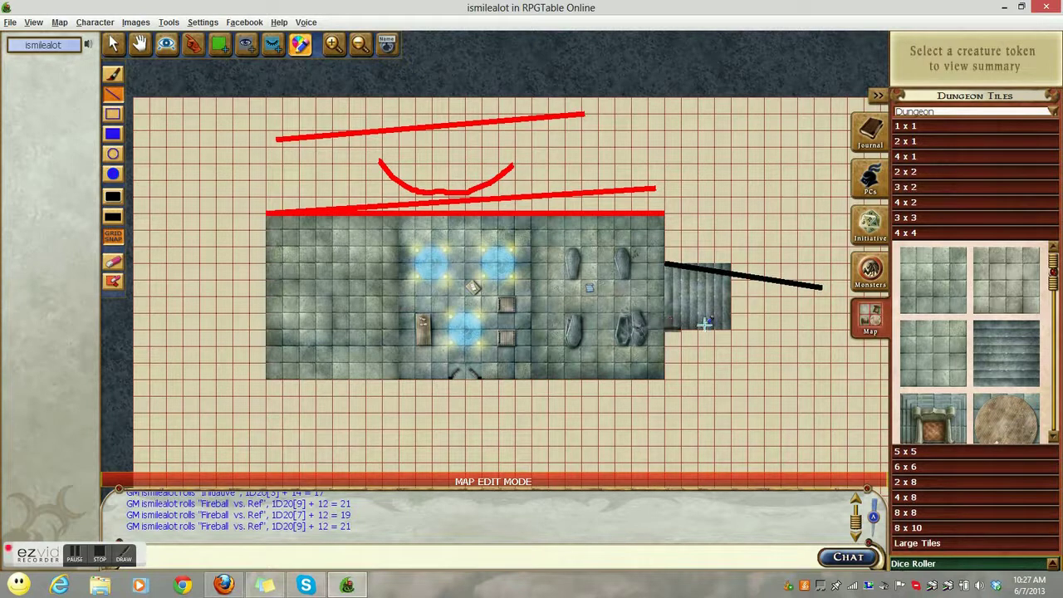
mouse_move(669, 330)
left_mouse_down()
mouse_move(814, 291)
mouse_move(822, 307)
left_mouse_up()
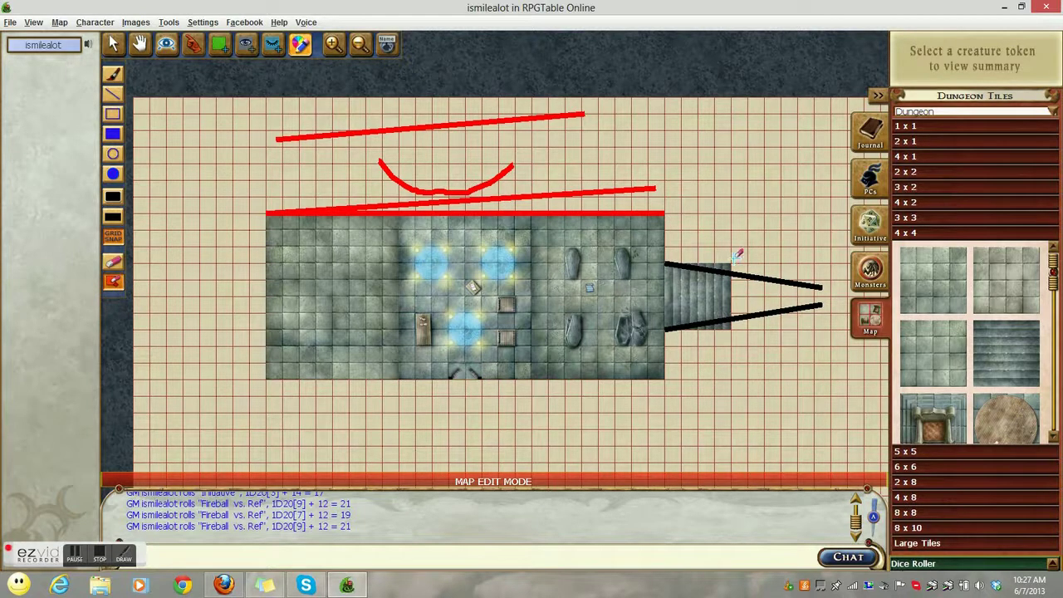
mouse_move(731, 264)
left_mouse_down()
mouse_move(783, 356)
mouse_move(837, 364)
left_mouse_up()
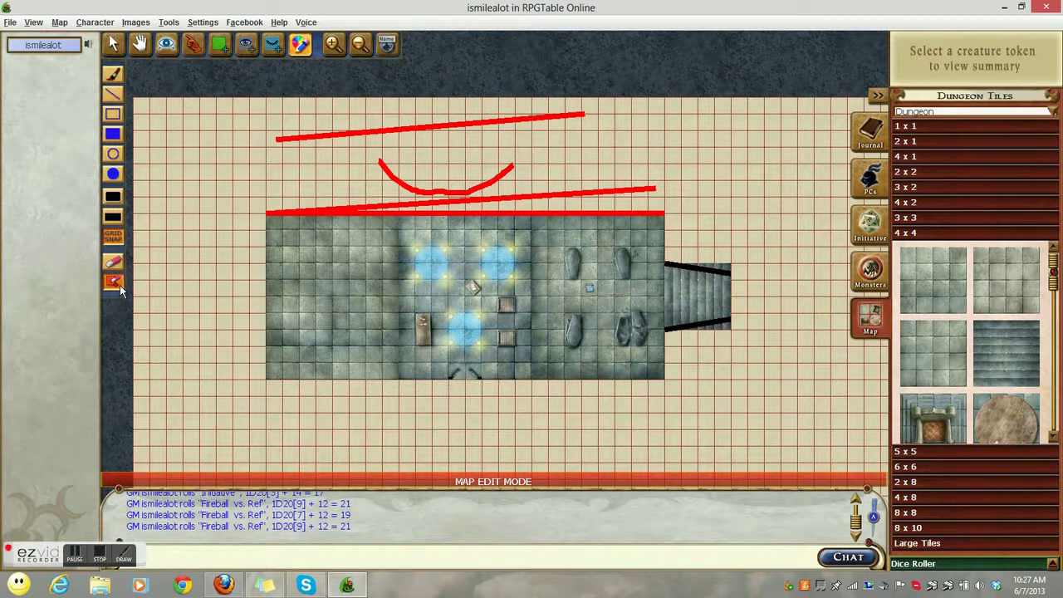
Step: Erase the left part of the red lines with the area eraser, and clear all drawing from the map
mouse_move(233, 98)
left_mouse_down()
mouse_move(552, 179)
mouse_move(498, 224)
mouse_move(448, 212)
left_mouse_up()
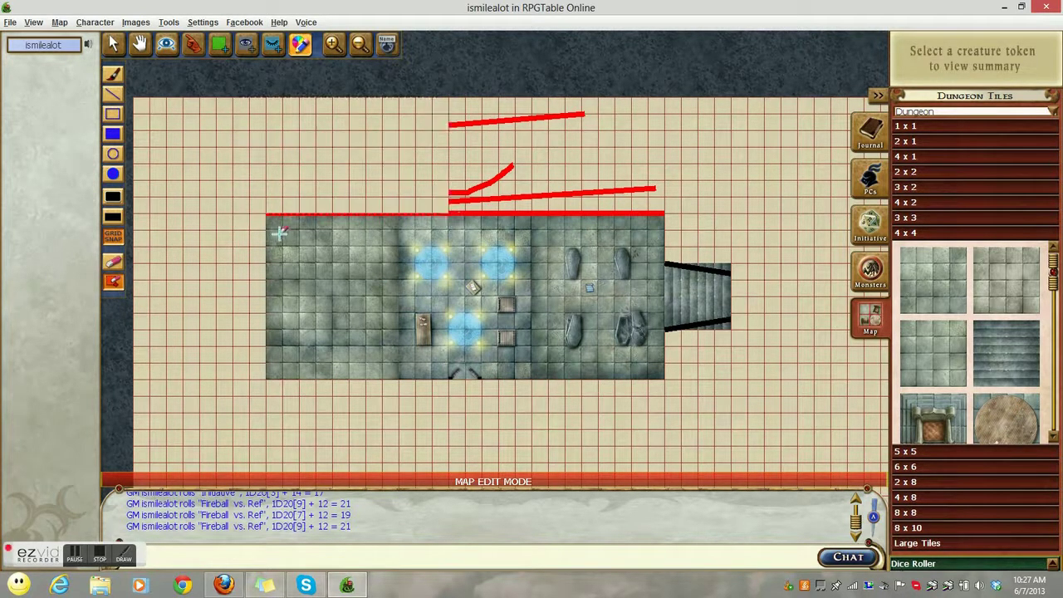
left_click(114, 280)
left_click(56, 22)
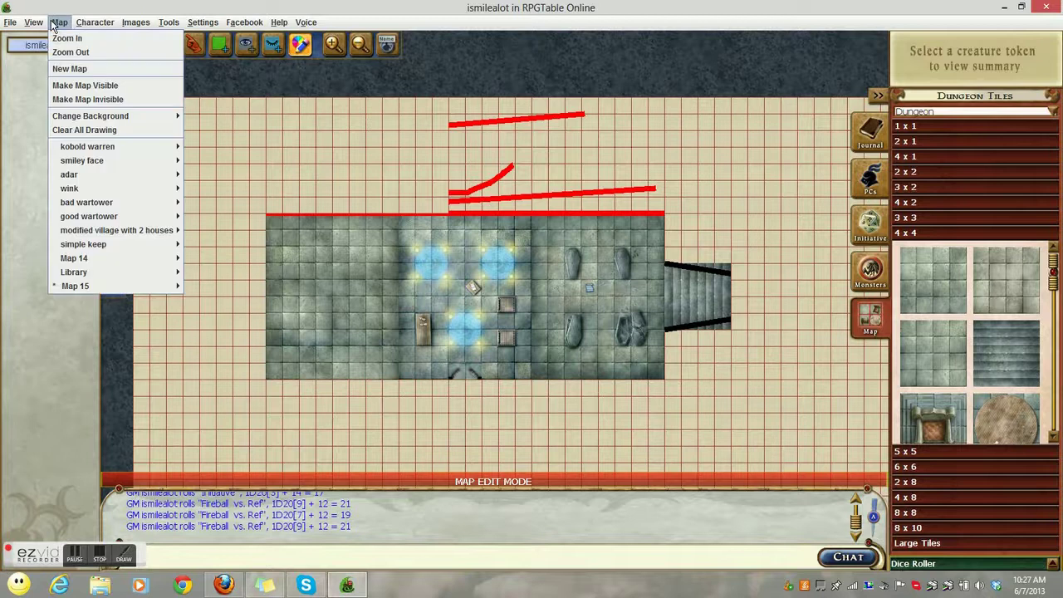
left_click(93, 130)
left_click(462, 286)
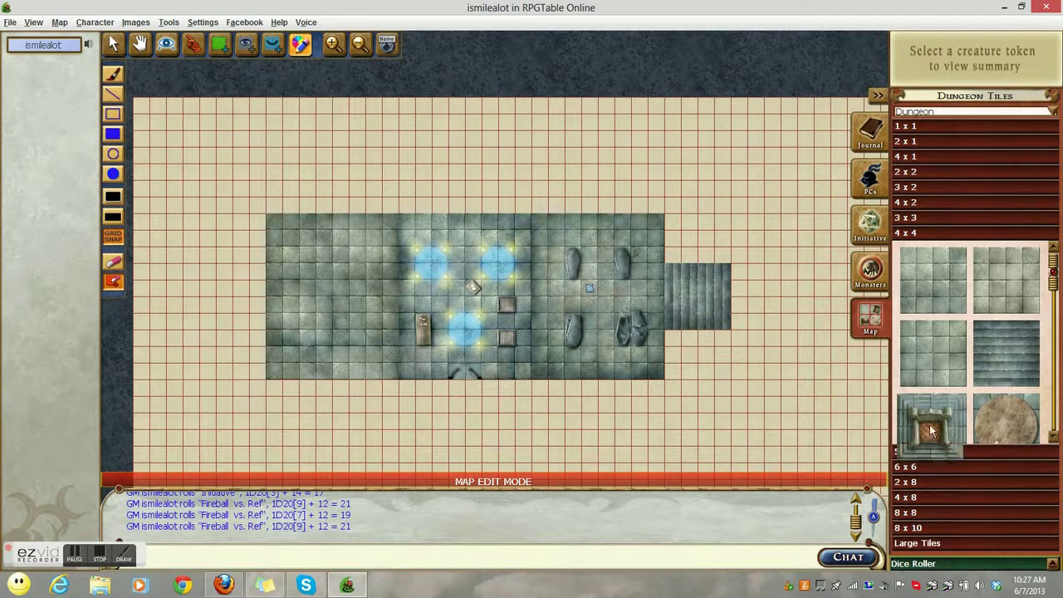
Step: Place the 4 x 4 stepped dais tile on the middle room's upper edge and run two rotated 2 x 8 scalloped wall tiles rightward from it
left_click_drag(947, 428, 470, 218)
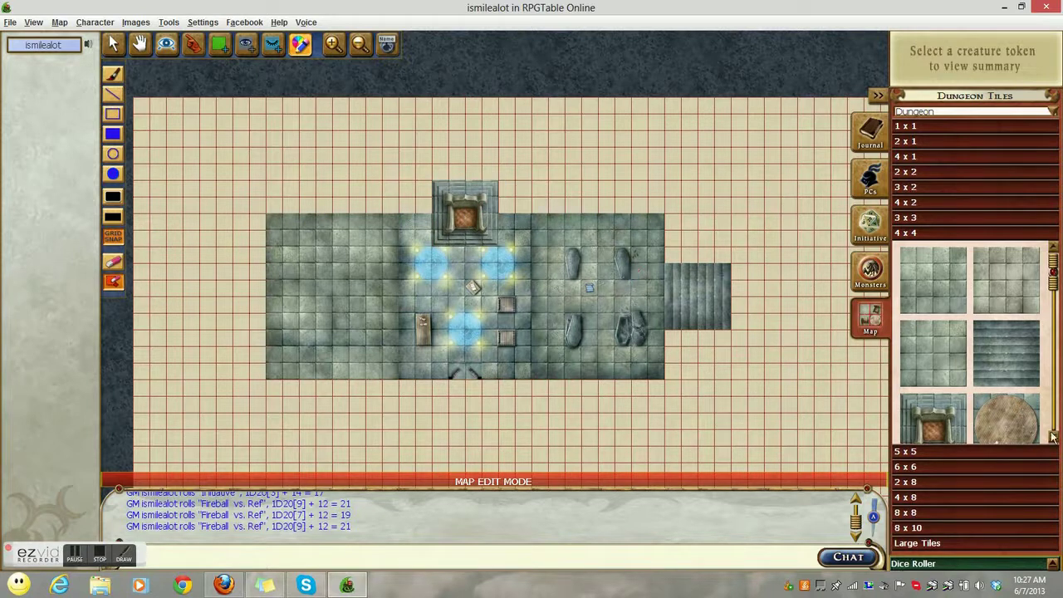
left_click(991, 482)
scroll(1053, 482, "down", 5)
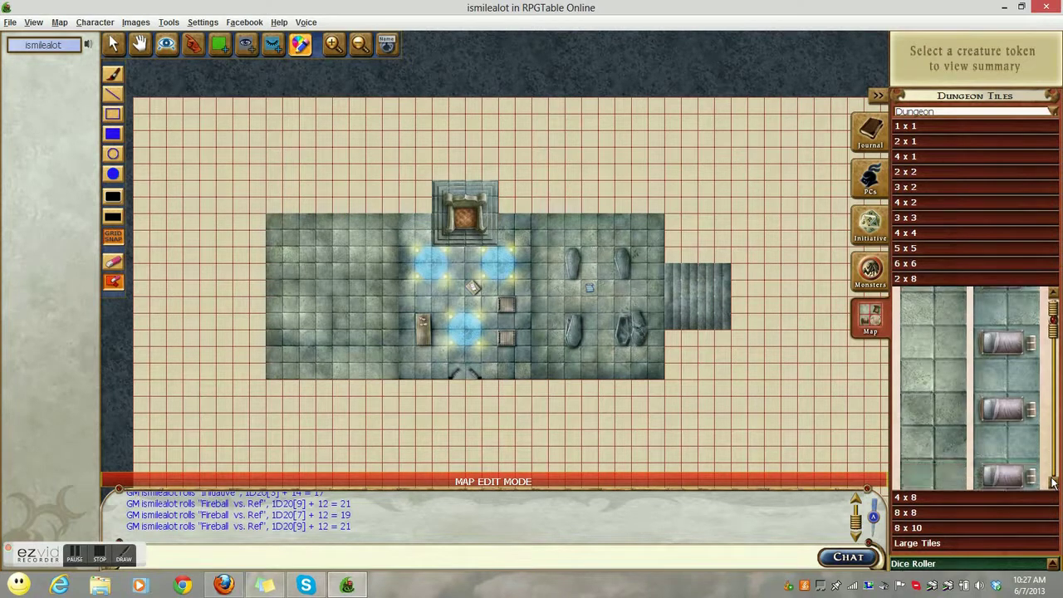
scroll(1053, 482, "down", 1)
left_click_drag(1019, 457, 567, 197)
key("r")
key("r")
key("r")
key("r")
key("r")
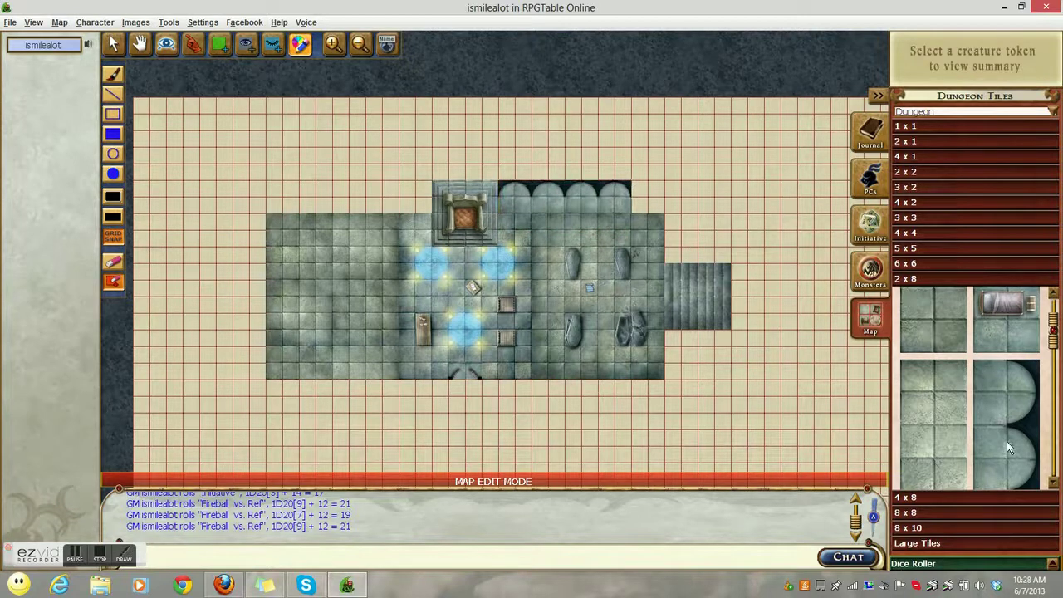
left_click_drag(1026, 433, 626, 198)
key("r")
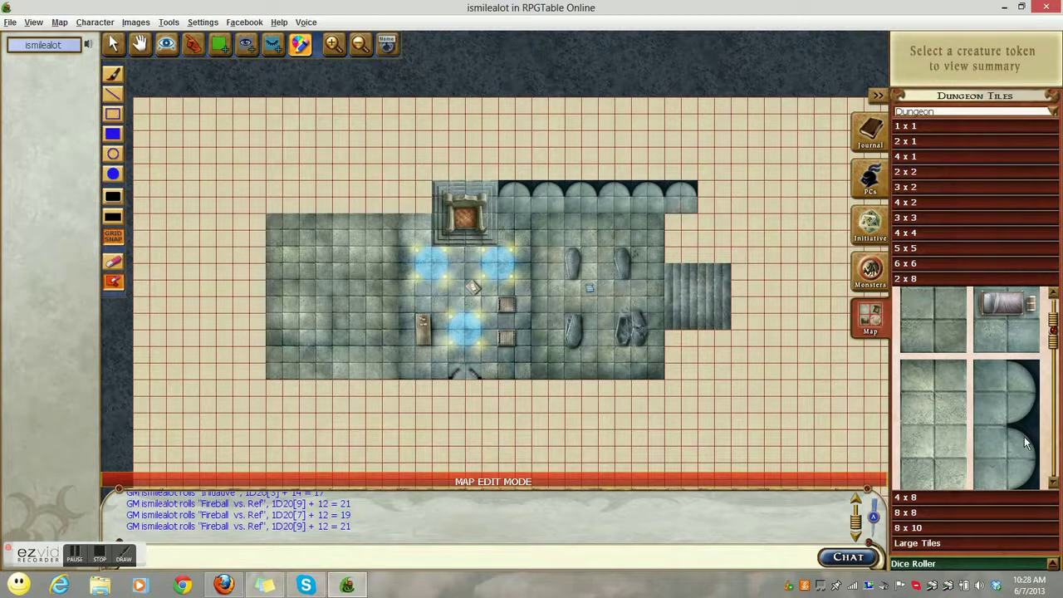
Step: Place a vertical 2 x 8 scalloped wall tile to the right of the sarcophagus room and send it behind the stairs
left_click_drag(1024, 436, 701, 264)
right_click(703, 263)
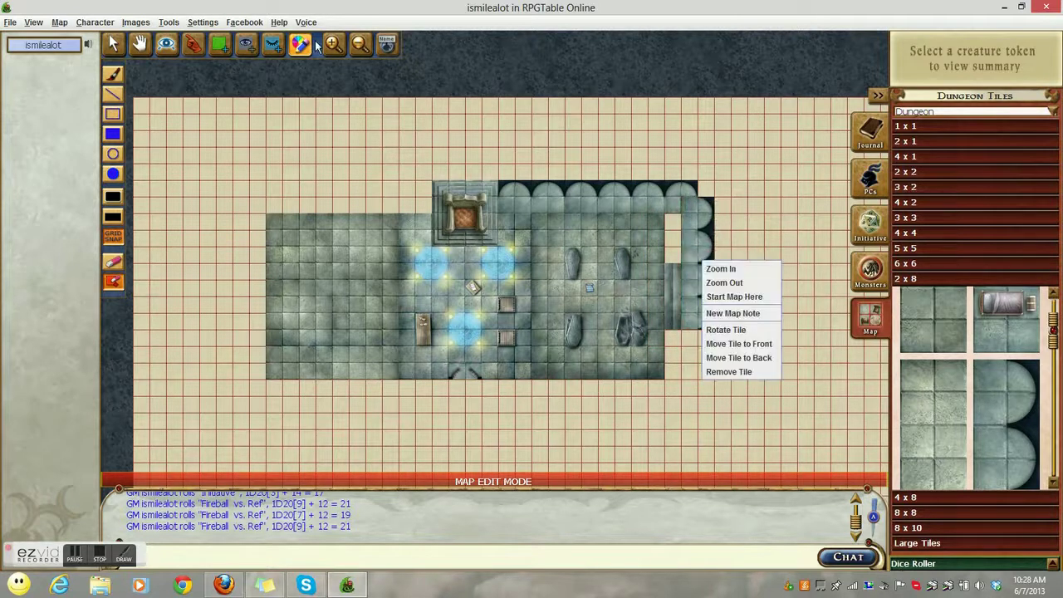
left_click(687, 229)
right_click(687, 233)
left_click(742, 340)
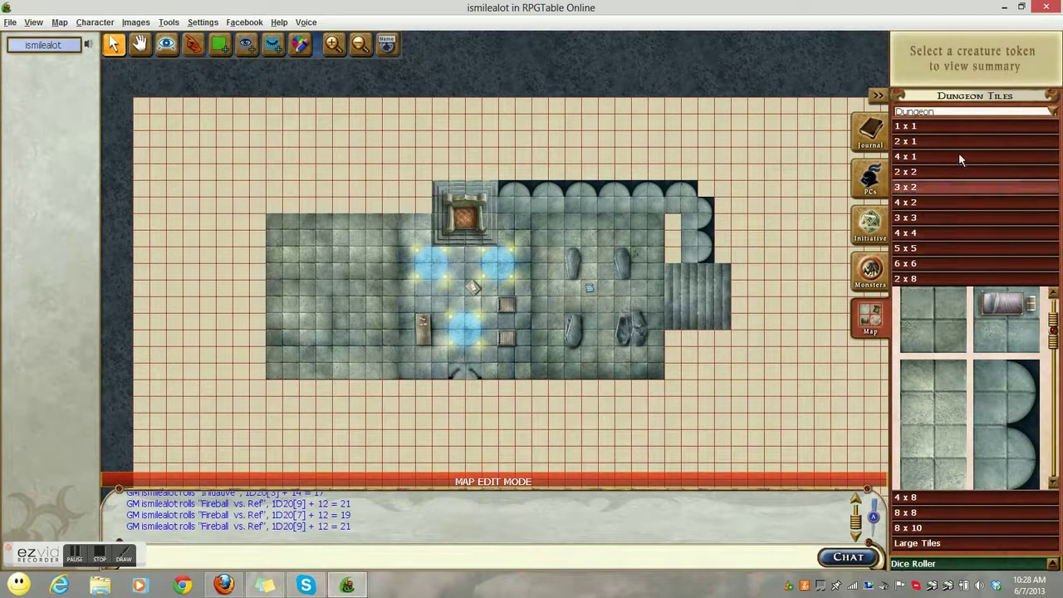
Step: Fill the upper-right wall corner with the black 1 x 1 tile, and move the stairs tile below the middle room's door, rotated to match
left_click(957, 126)
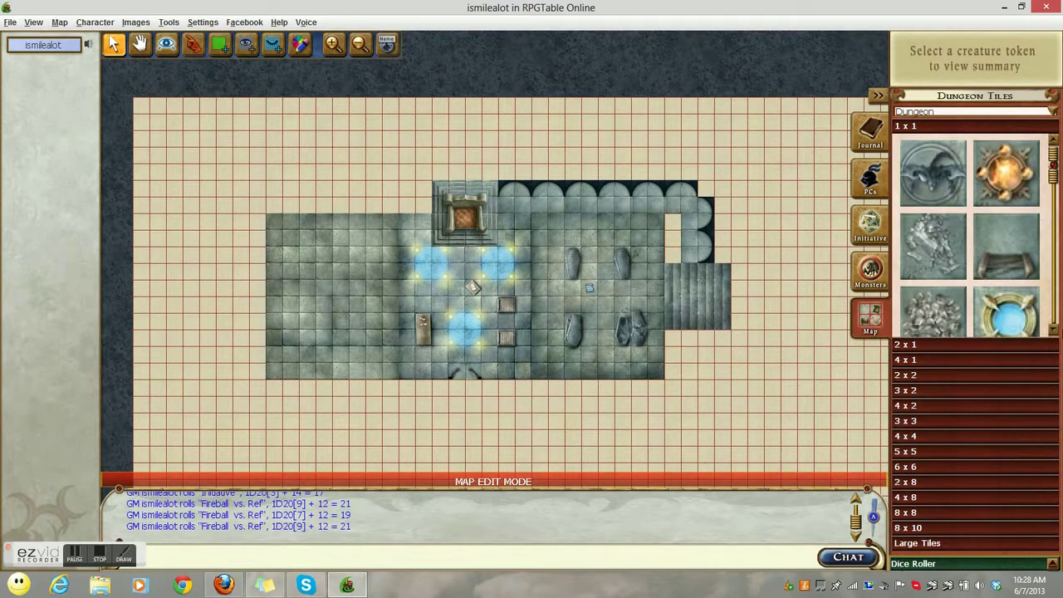
left_click(1051, 332)
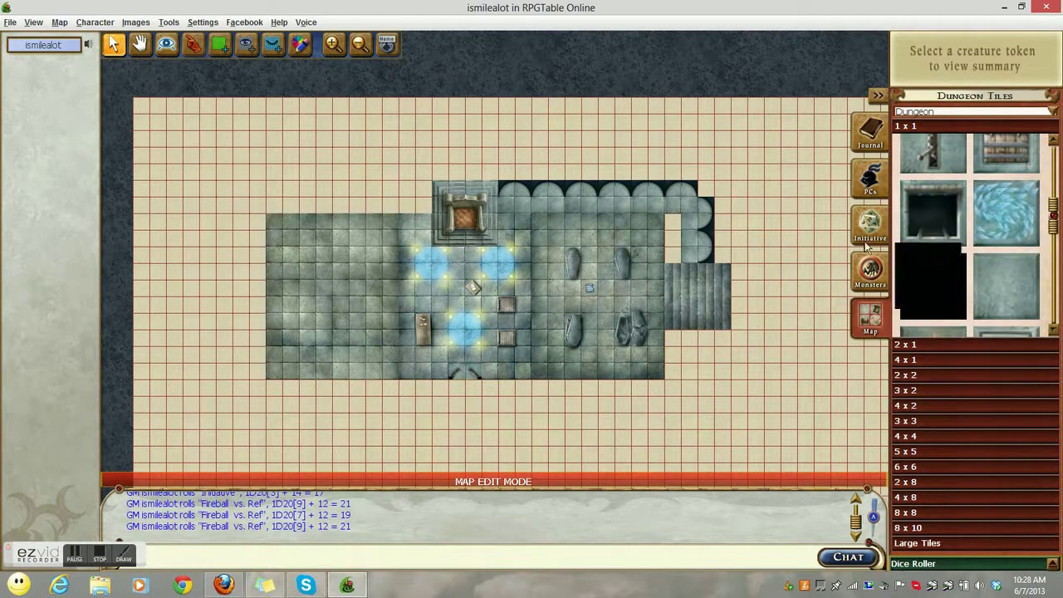
left_click_drag(867, 245, 705, 196)
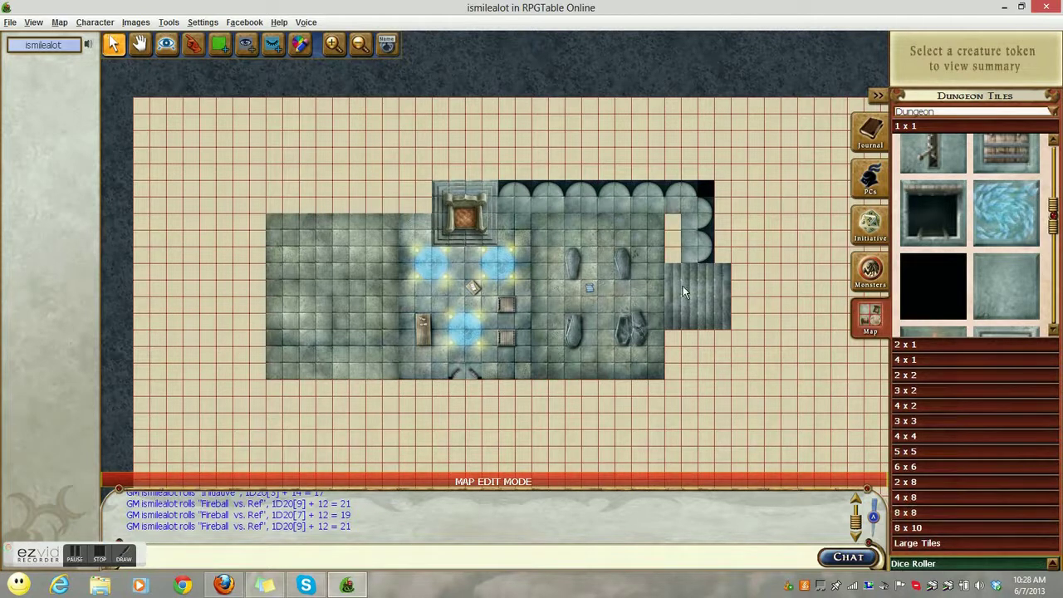
left_click_drag(683, 286, 463, 413)
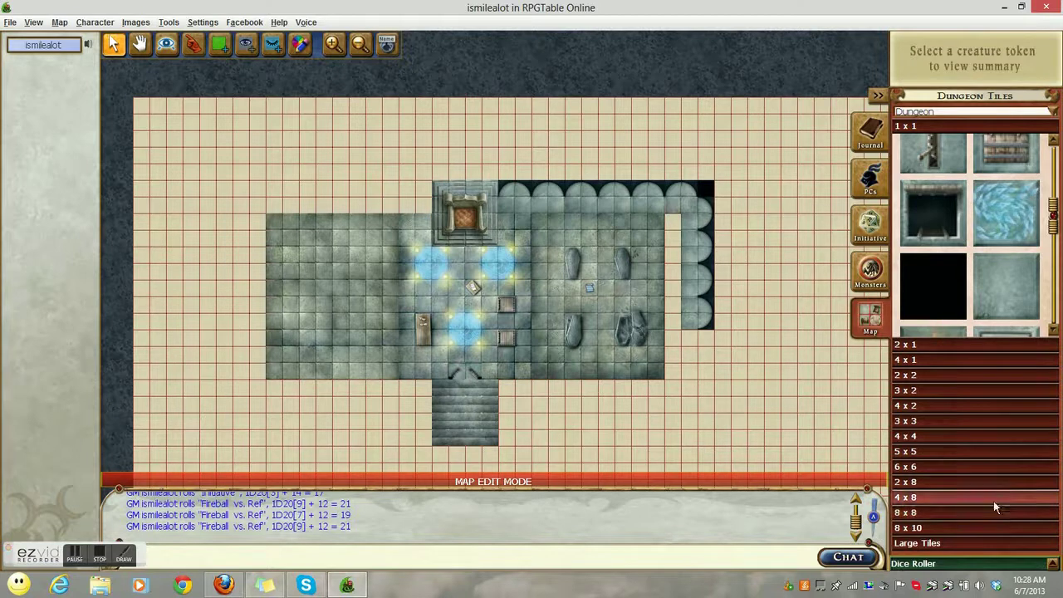
Step: Fill the gap beside the sarcophagus room with plain 2 x 8 tiles and extend the scalloped right wall downward with another 2 x 8 tile
left_click(982, 479)
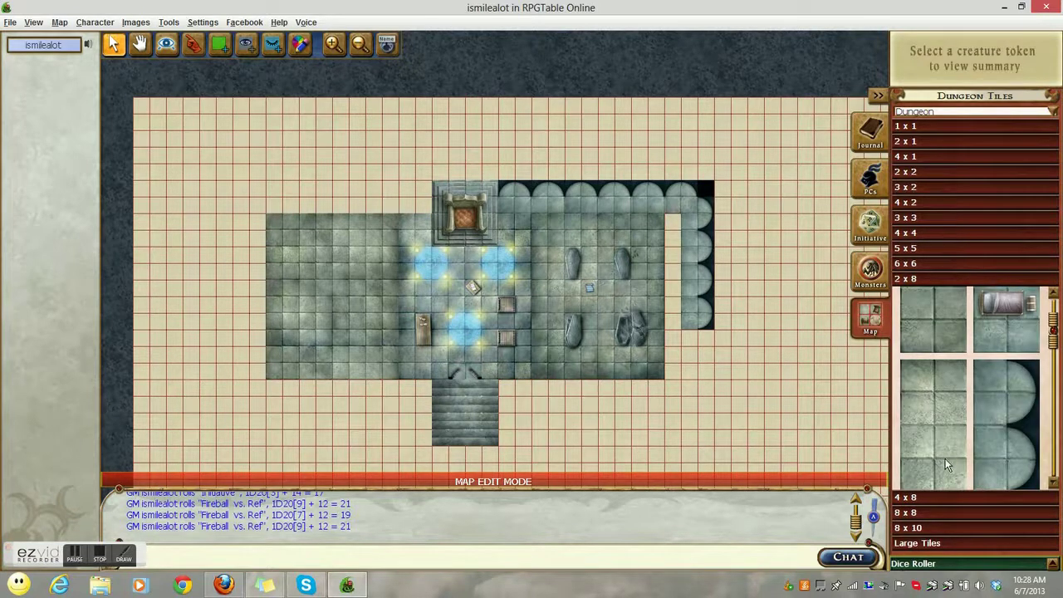
left_click_drag(945, 458, 673, 280)
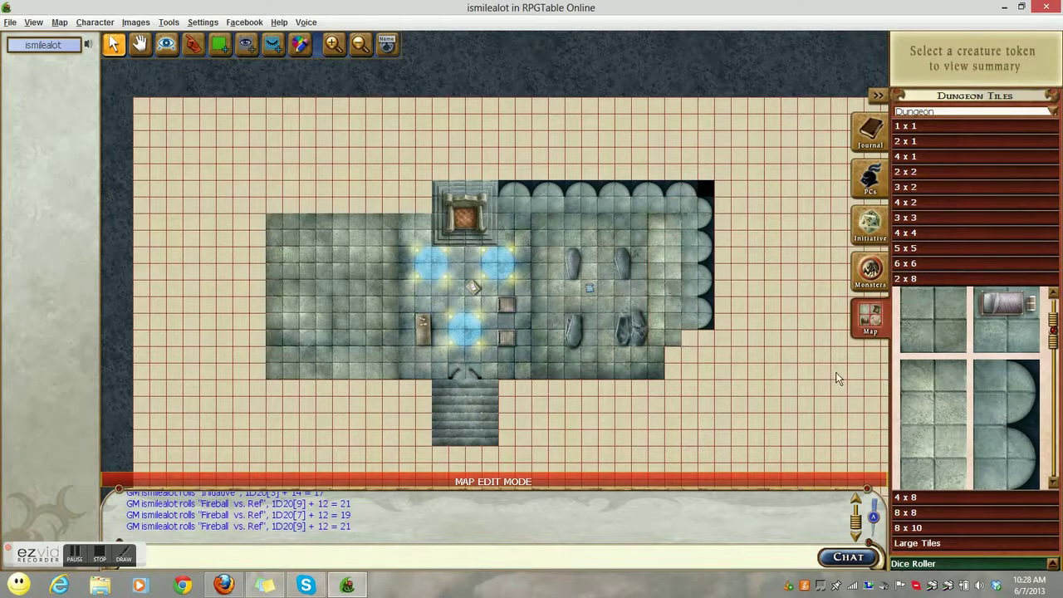
left_click_drag(922, 433, 668, 349)
left_click_drag(1023, 449, 698, 365)
Step: Line the area below the sarcophagus room with scalloped and plain 2 x 8 tiles, sending the plain tile that covers the stairs to the back
left_click_drag(1012, 459, 633, 437)
left_click_drag(931, 438, 583, 400)
left_click_drag(928, 413, 453, 402)
right_click(454, 398)
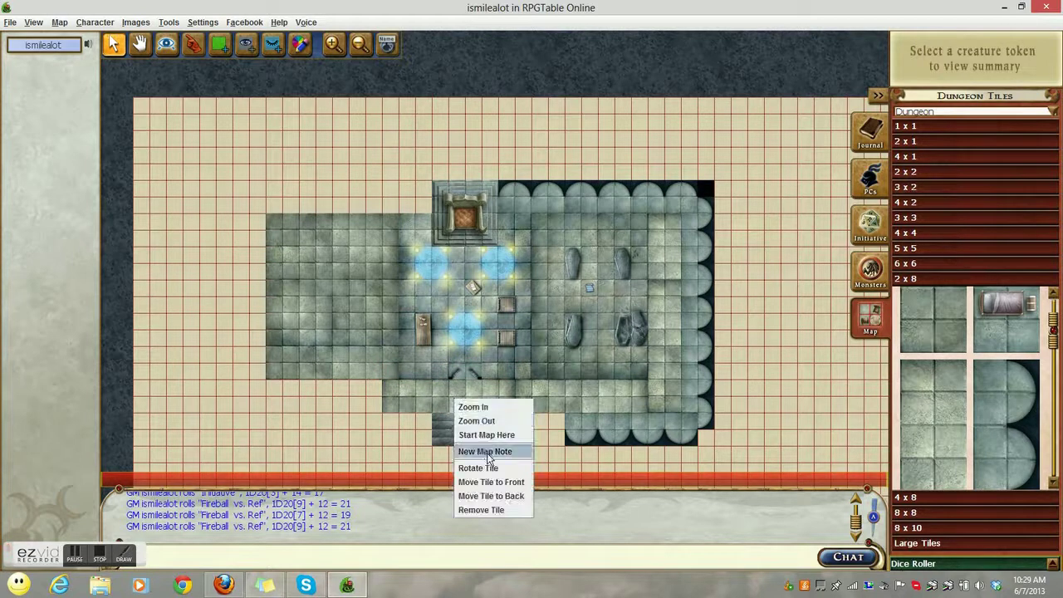
left_click(491, 496)
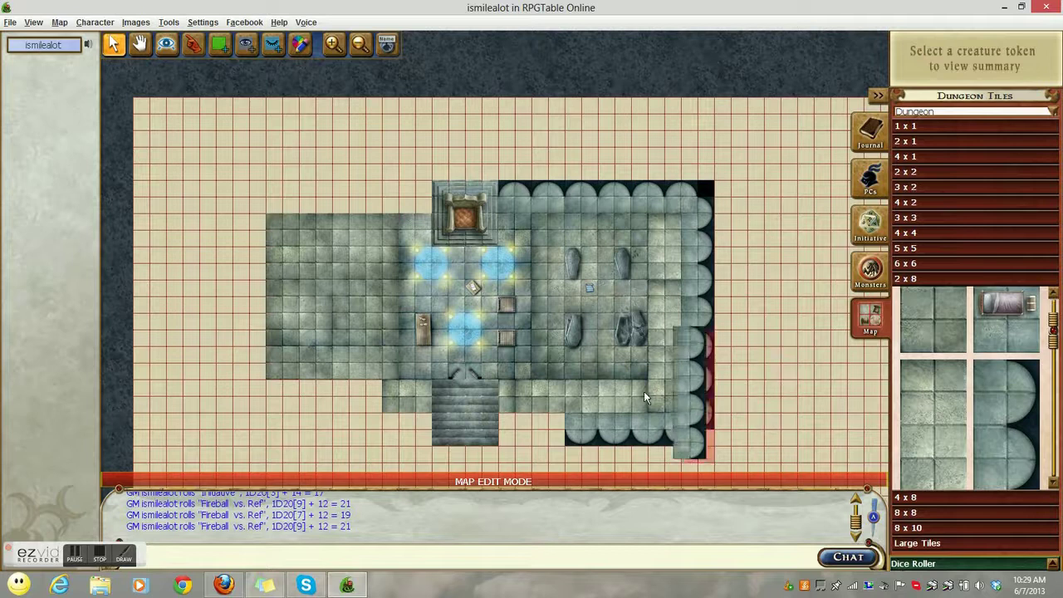
Step: Continue the scalloped lower wall leftward to the stairs with another 2 x 8 tile and move that tile to the back
left_click_drag(582, 408, 498, 424)
right_click(498, 424)
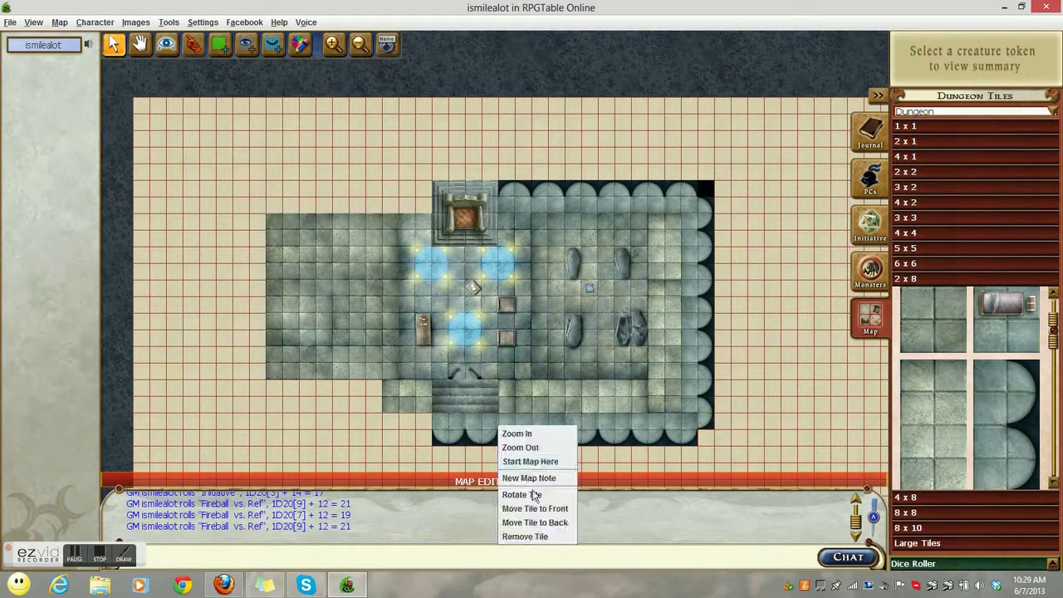
left_click(535, 523)
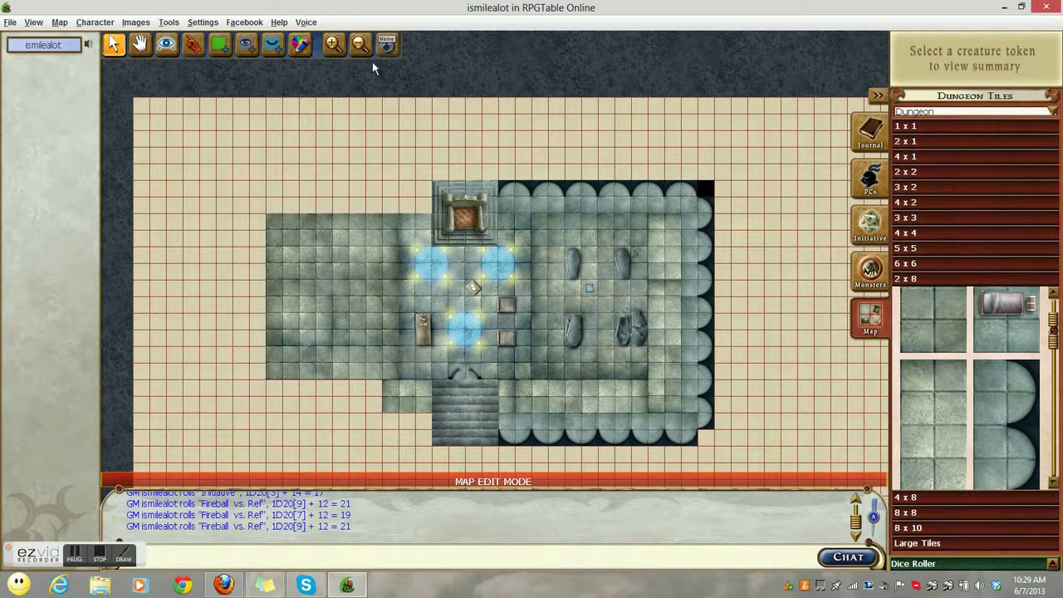
Step: Switch the table to the Library map
left_click(273, 46)
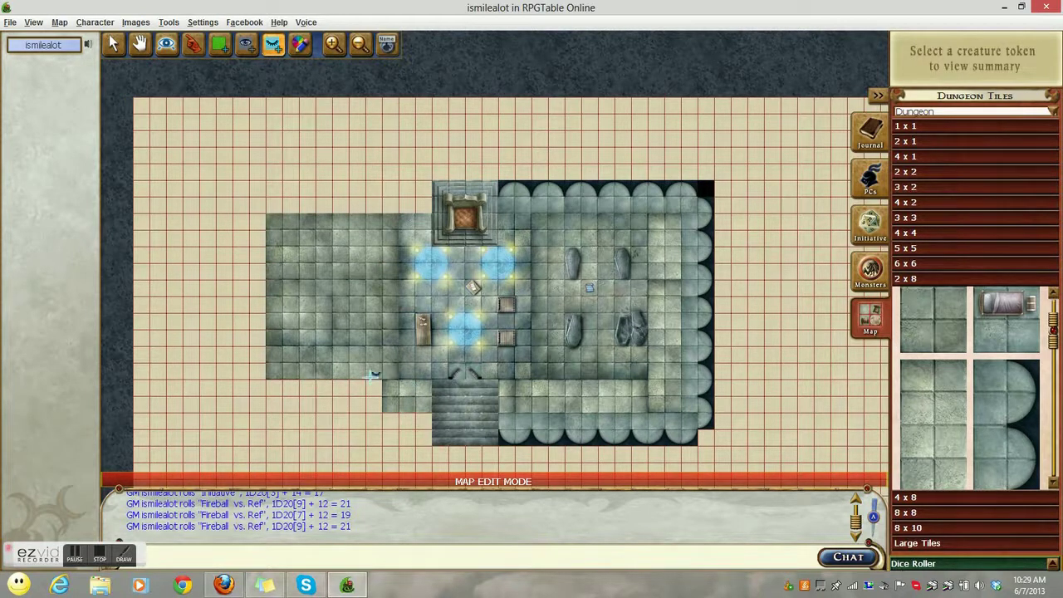
left_click(59, 24)
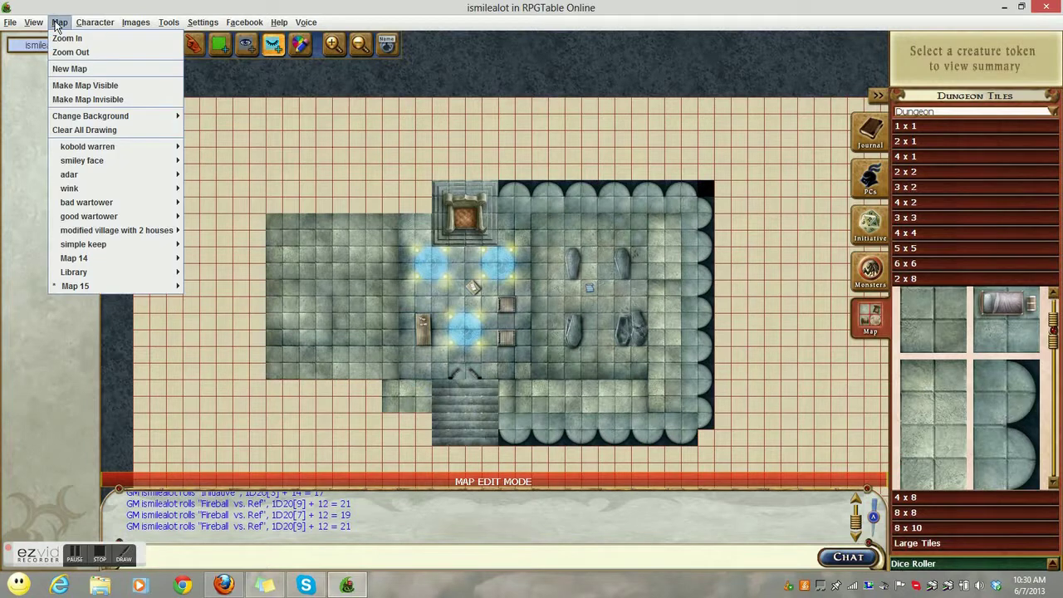
mouse_move(162, 208)
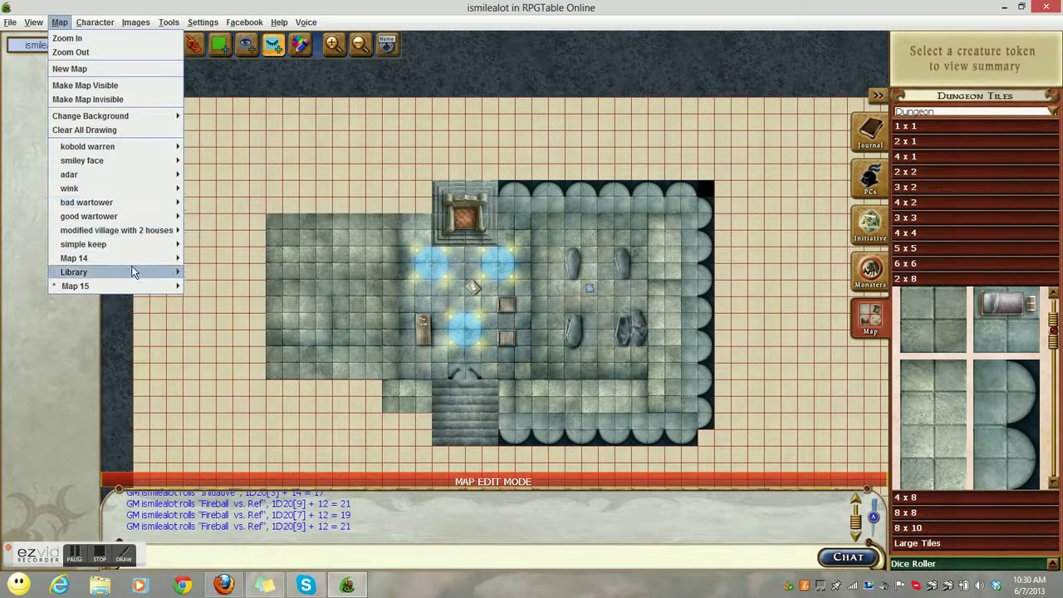
mouse_move(129, 276)
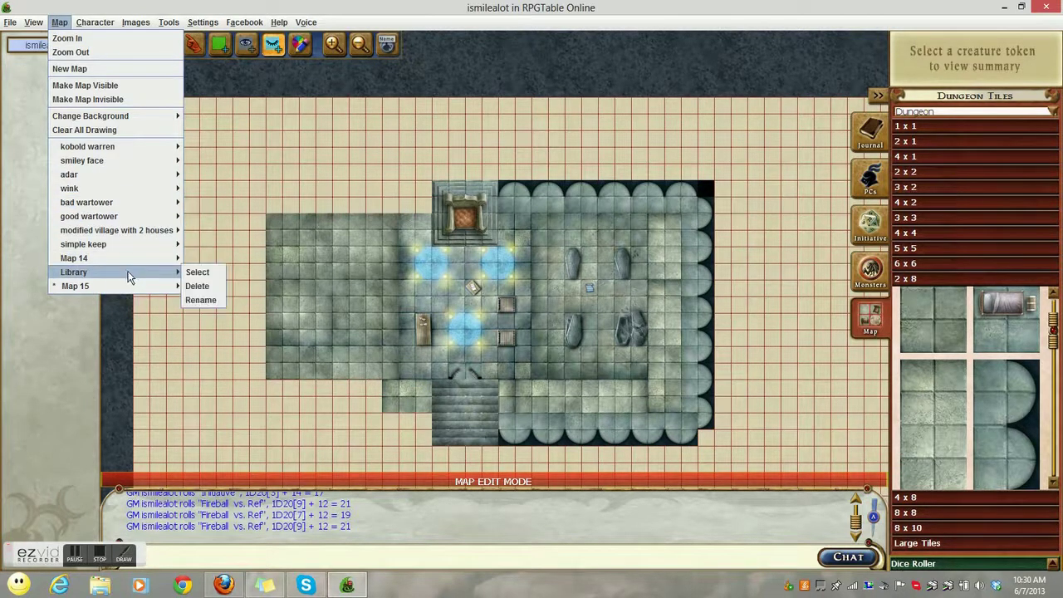
left_click(197, 273)
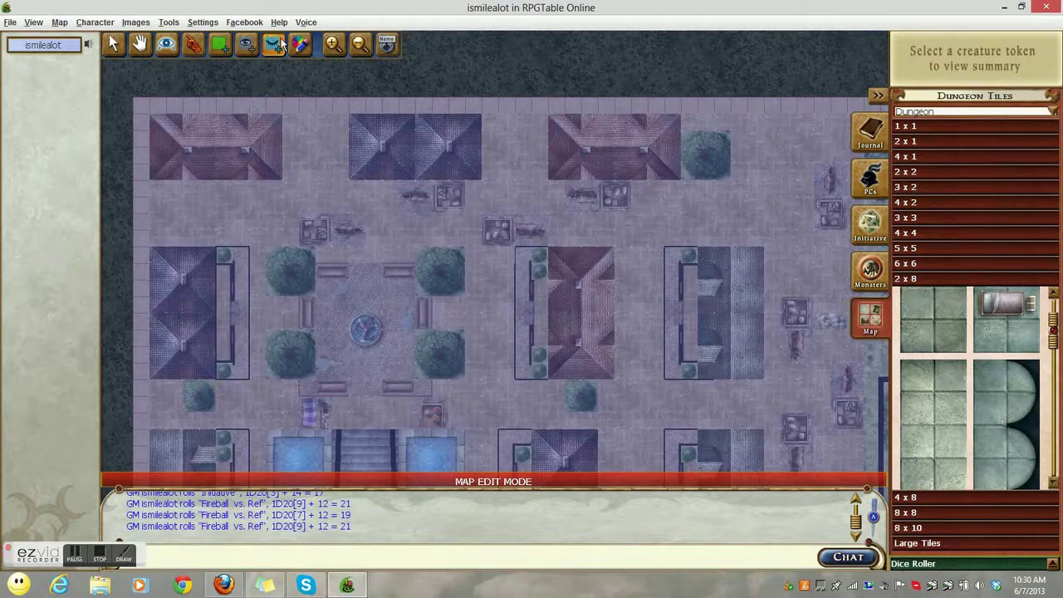
left_click(60, 22)
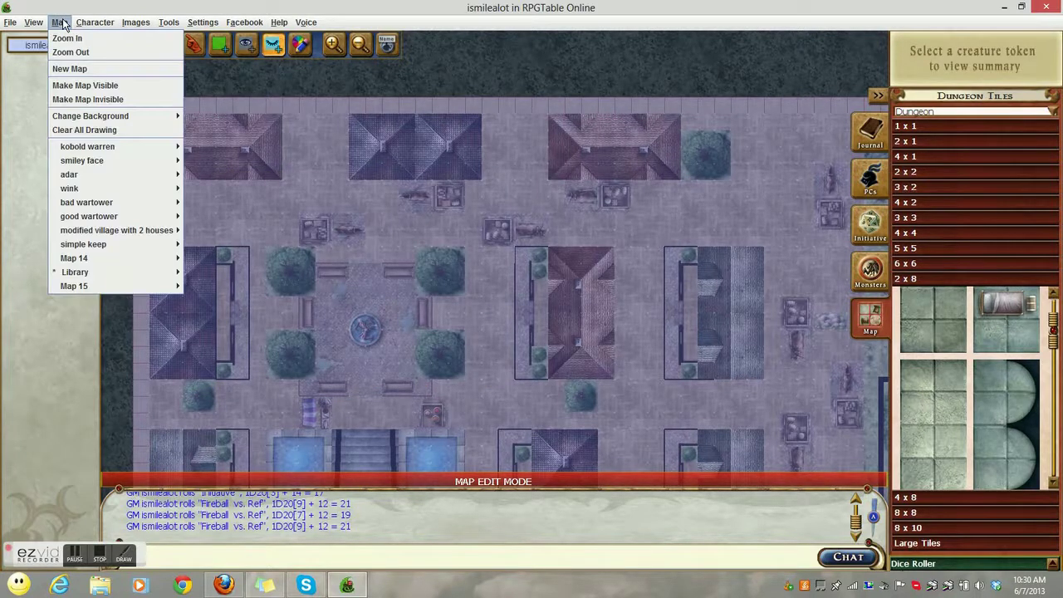
left_click(9, 23)
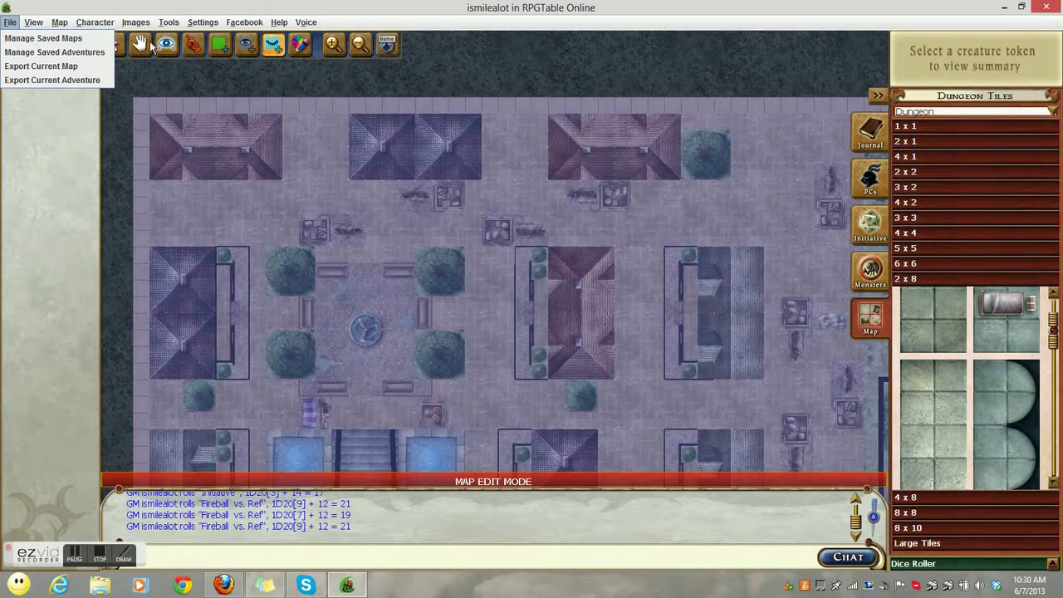
Step: Reveal the hidden area over the library building and the street with houses beside it
scroll(323, 133, "down", 2)
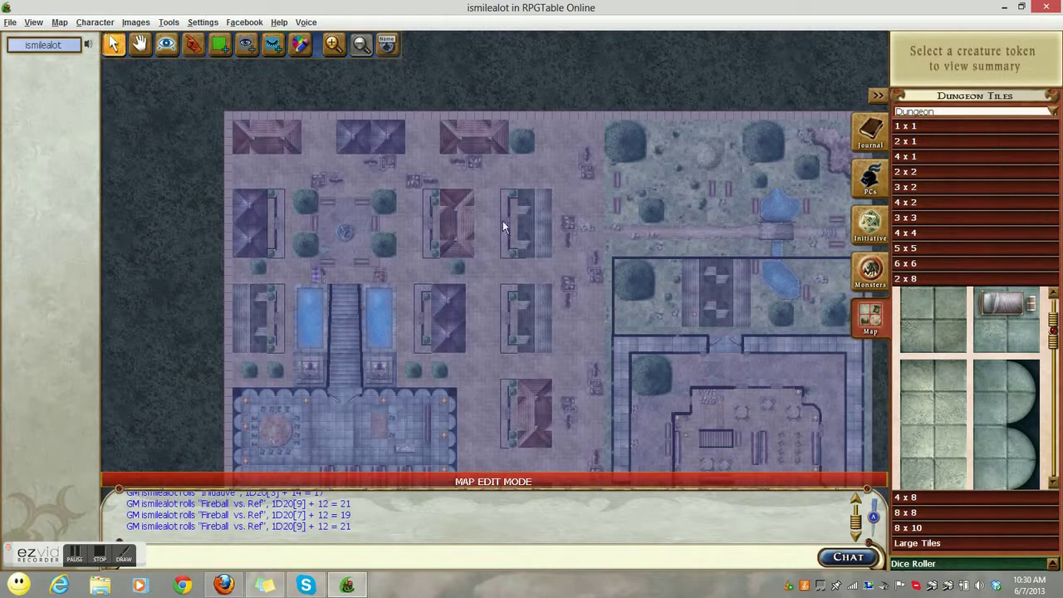
left_click_drag(503, 221, 415, 163)
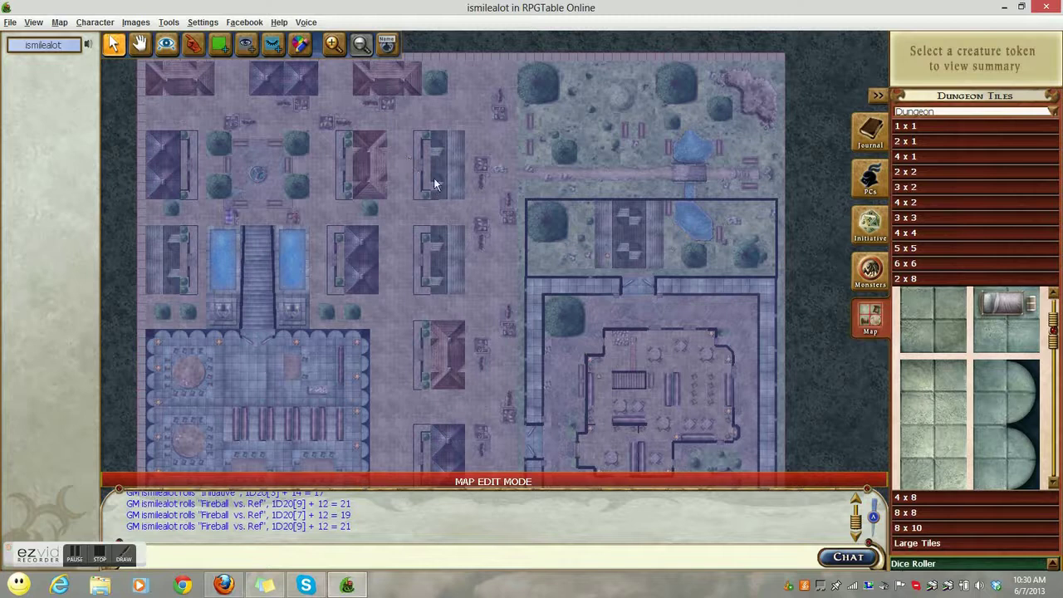
left_click(247, 45)
left_click_drag(417, 352, 477, 247)
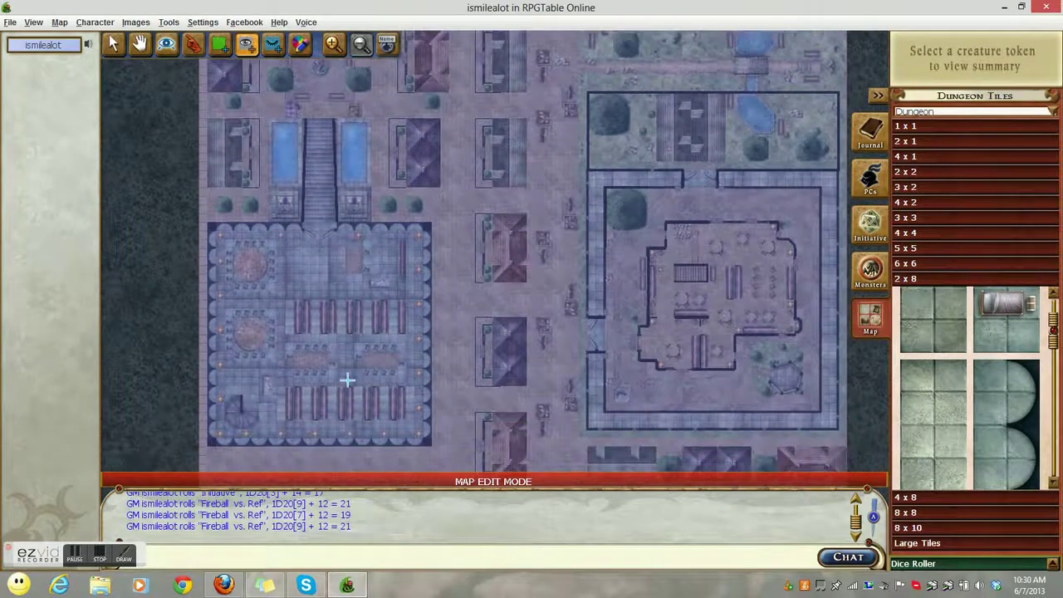
left_click_drag(256, 418, 272, 344)
left_click_drag(225, 405, 570, 247)
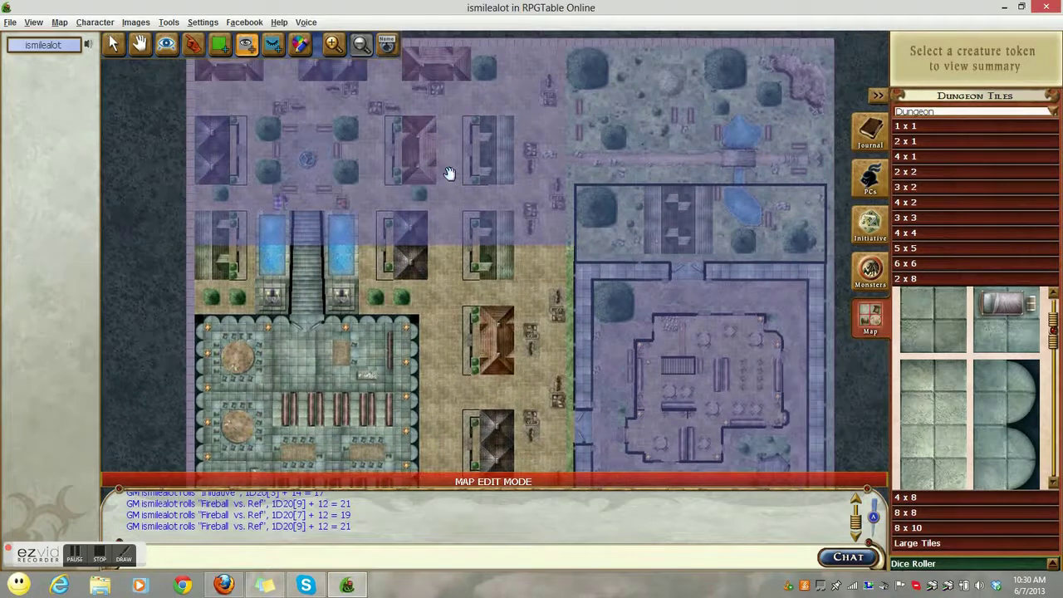
left_click_drag(446, 174, 443, 227)
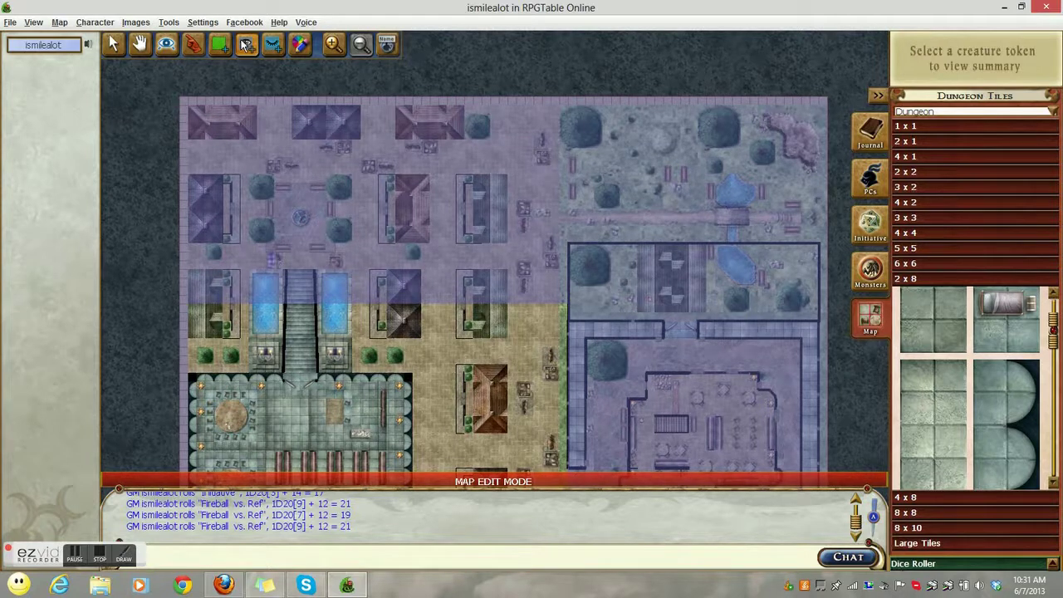
Step: Extend the revealed area upward with a strip across the pools, stairs and neighbouring houses, and return to the selection tool
left_click(246, 44)
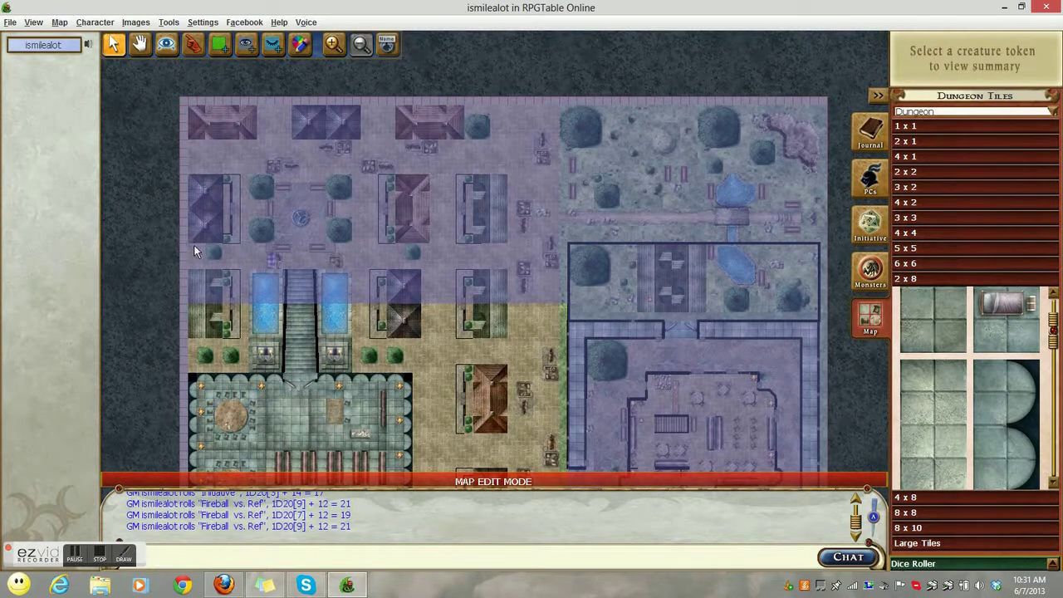
left_click(246, 44)
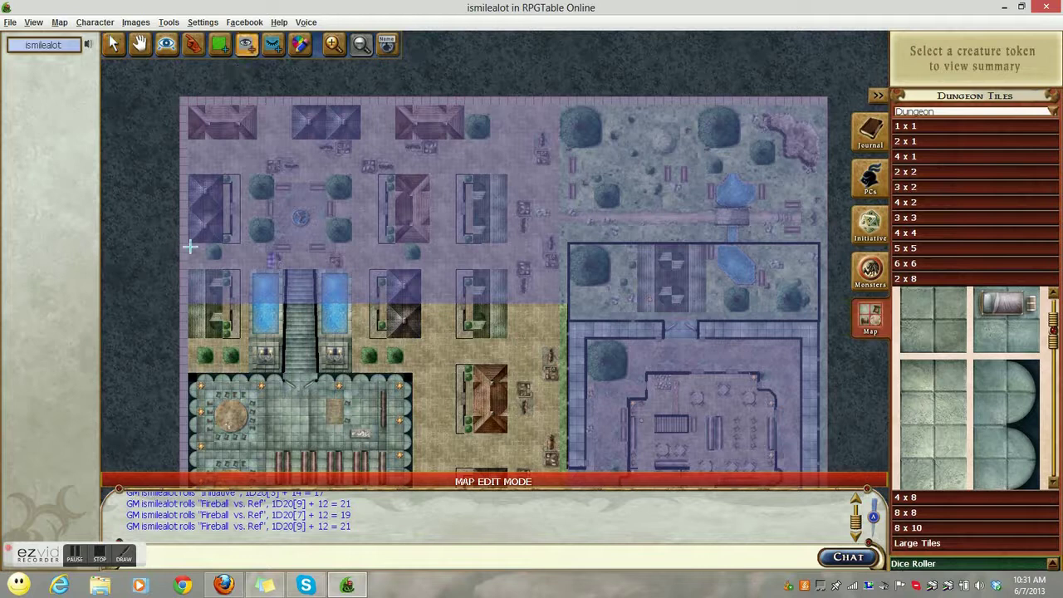
left_click_drag(190, 246, 553, 321)
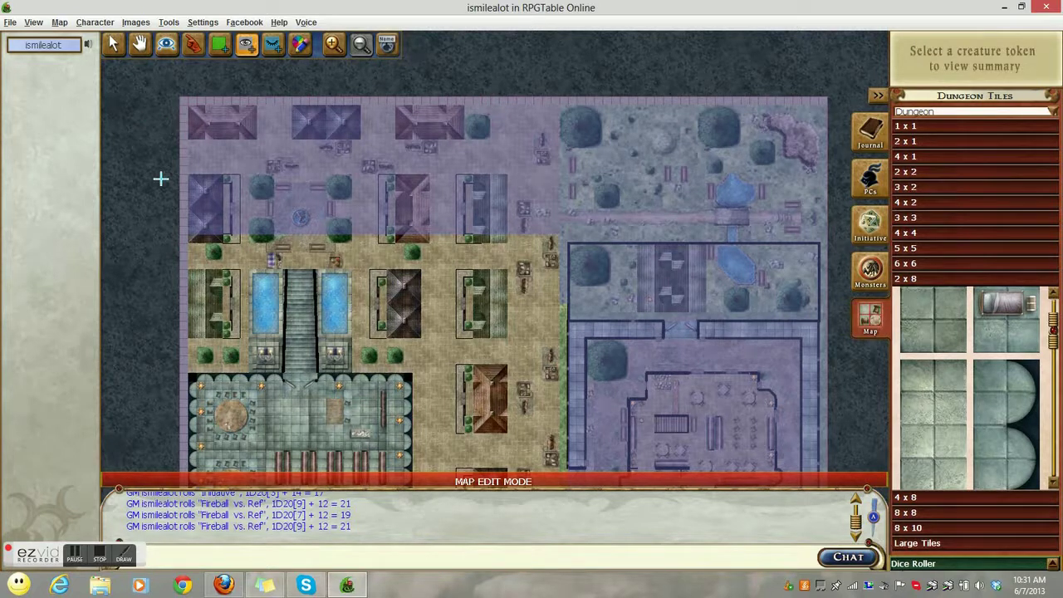
left_click_drag(283, 282, 305, 188)
left_click_drag(346, 271, 324, 221)
left_click(113, 44)
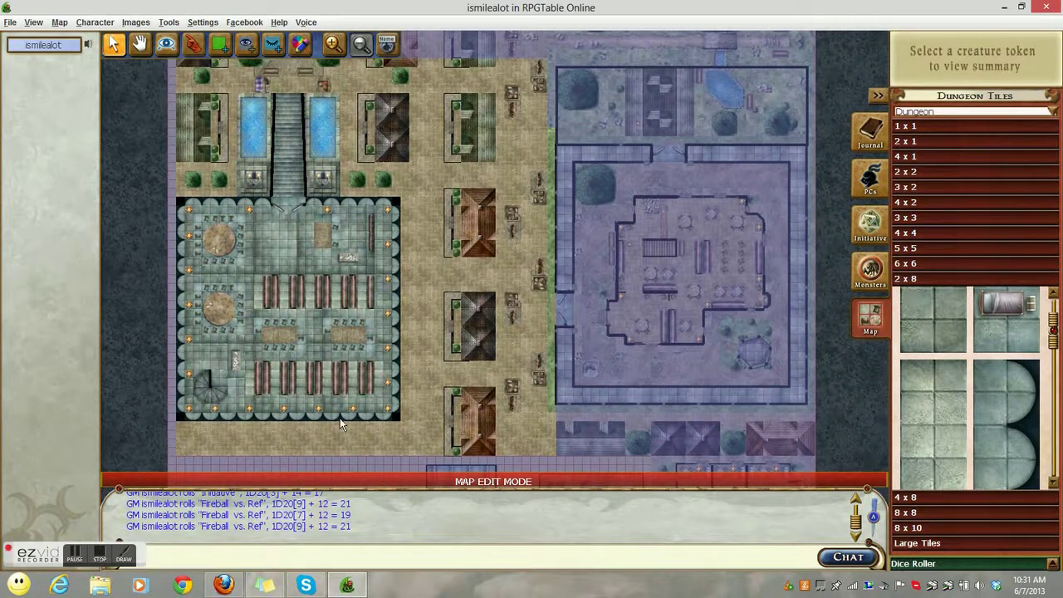
Step: Add a non-public map note titled "Trap" with the text "Fireball" in the library's entrance room
right_click(262, 248)
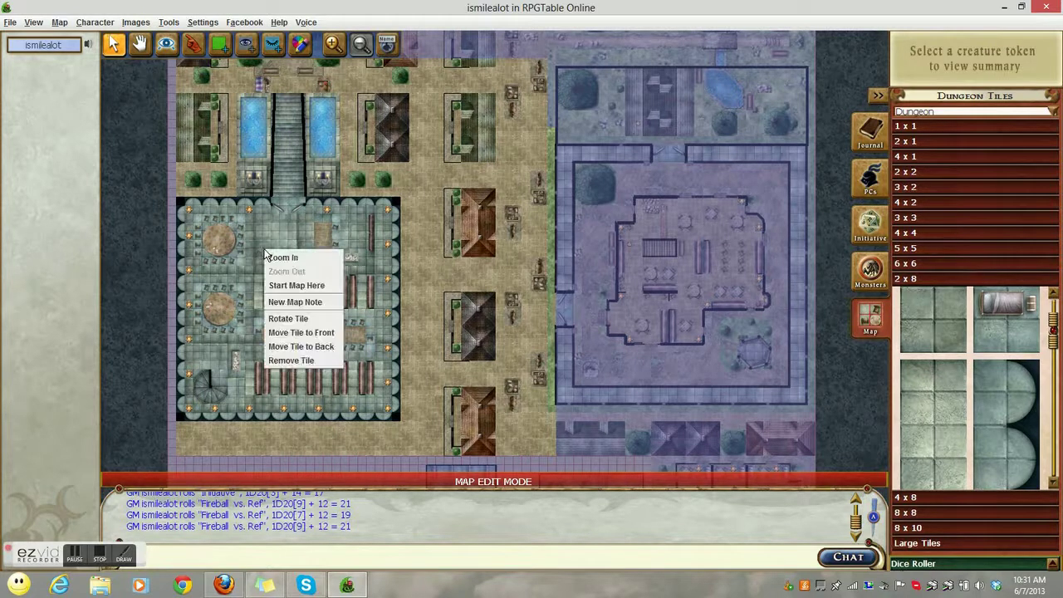
left_click(292, 302)
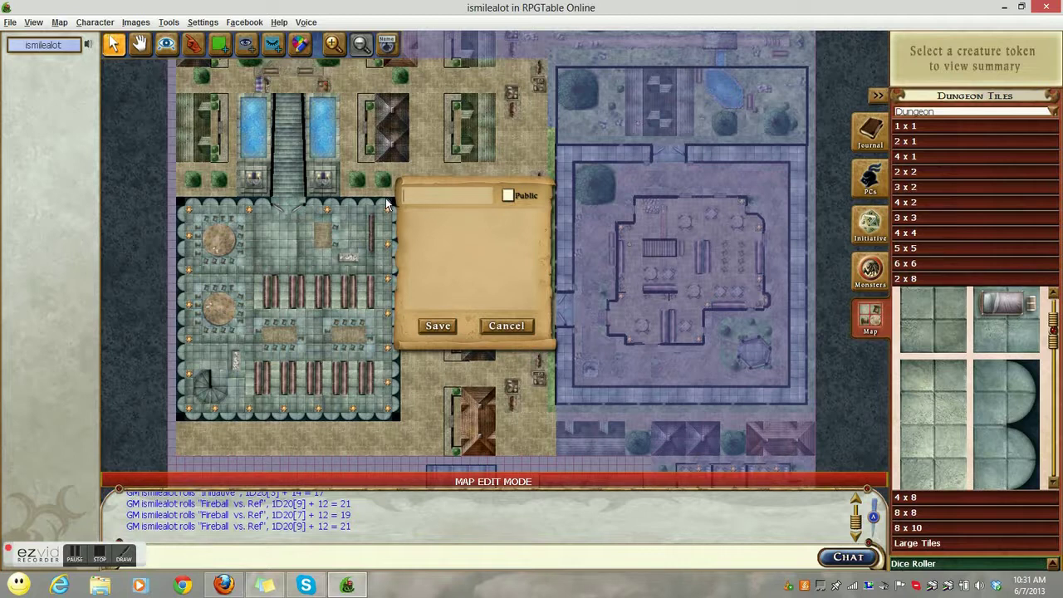
type("rap")
type("ireba")
type("ll")
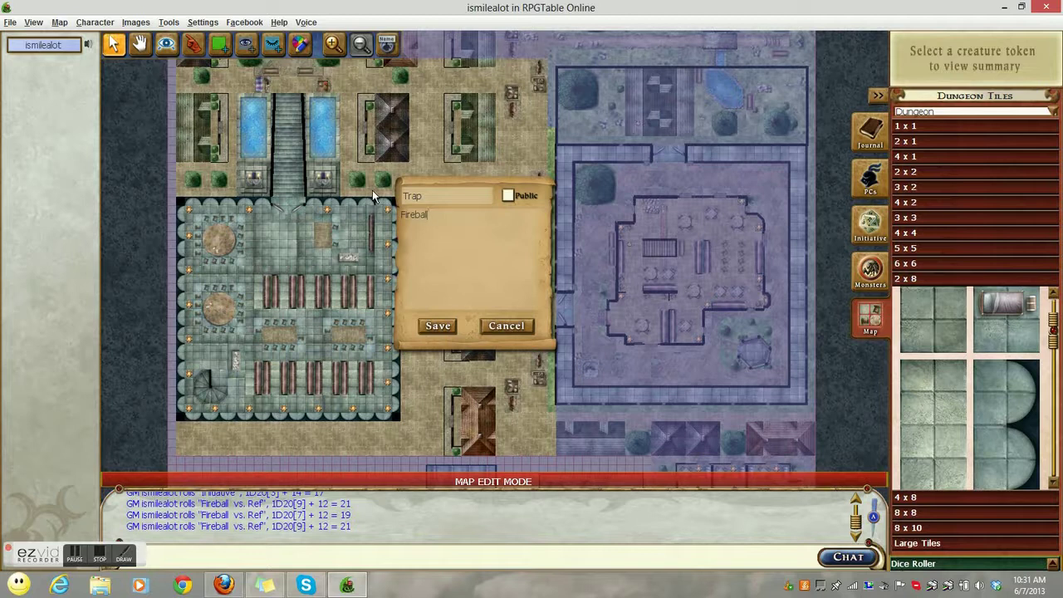
left_click(438, 326)
Step: Add a public map note titled ":)" beside the paper-covered table in the library's entrance room
right_click(332, 265)
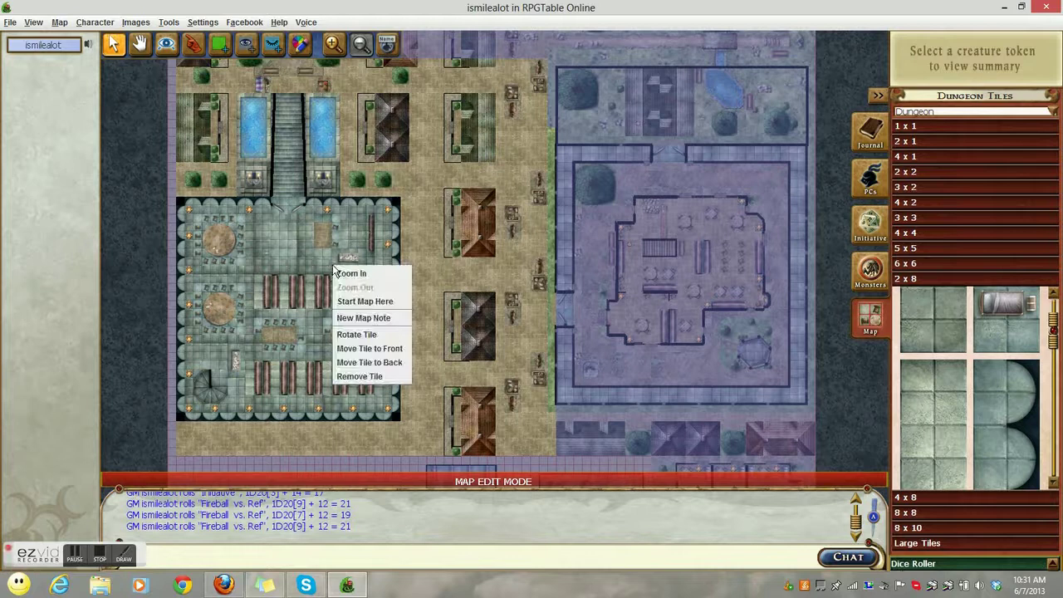
left_click(378, 318)
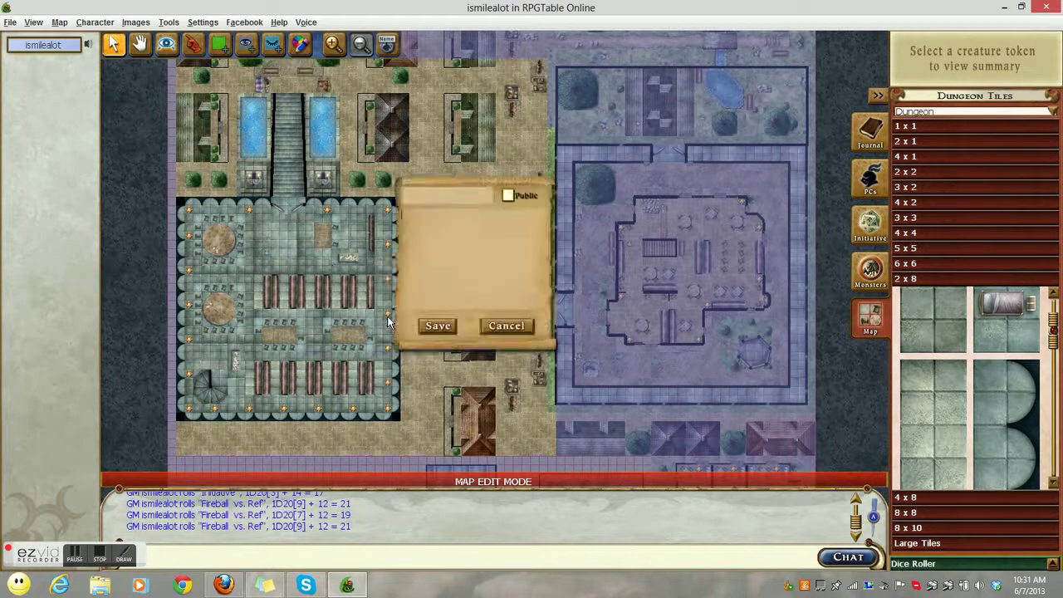
left_click(508, 194)
type(":)")
key("Return")
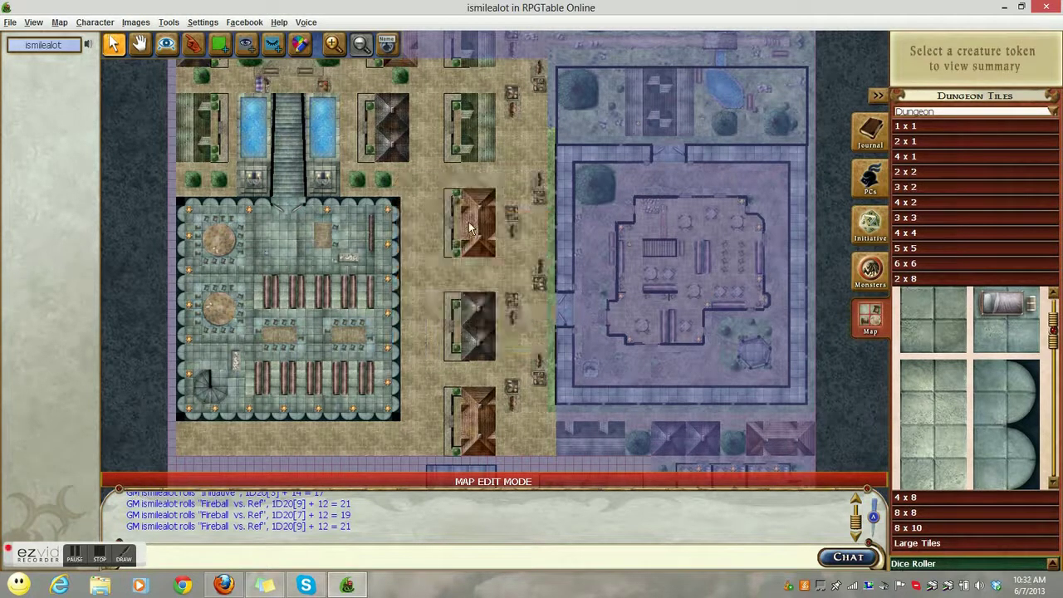
Step: Add another public map note titled ":)" on the open floor just inside the library's entrance doors
right_click(294, 246)
left_click(335, 299)
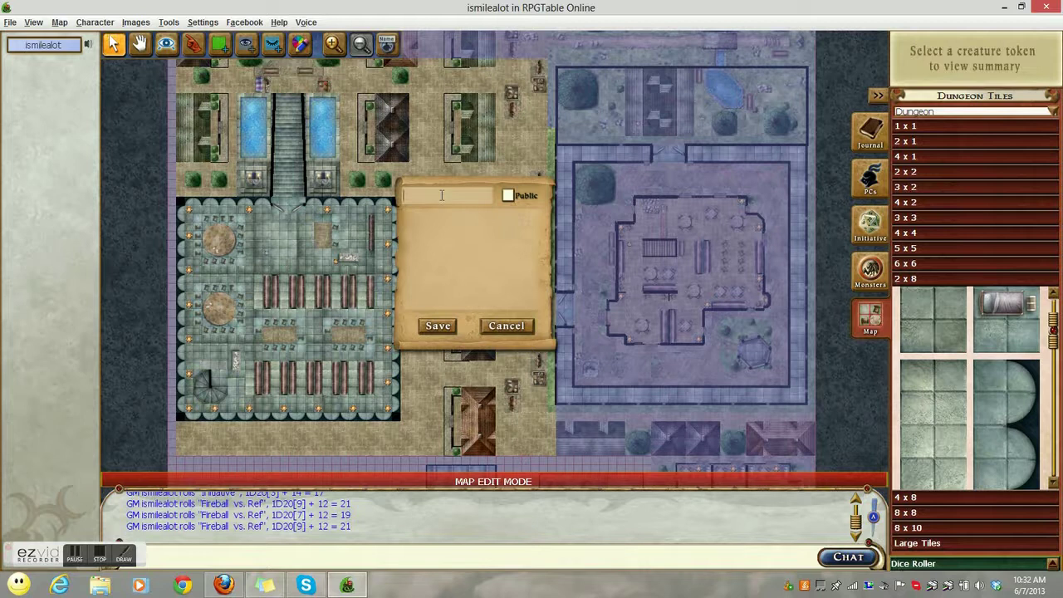
type(":)")
left_click(508, 196)
left_click(443, 325)
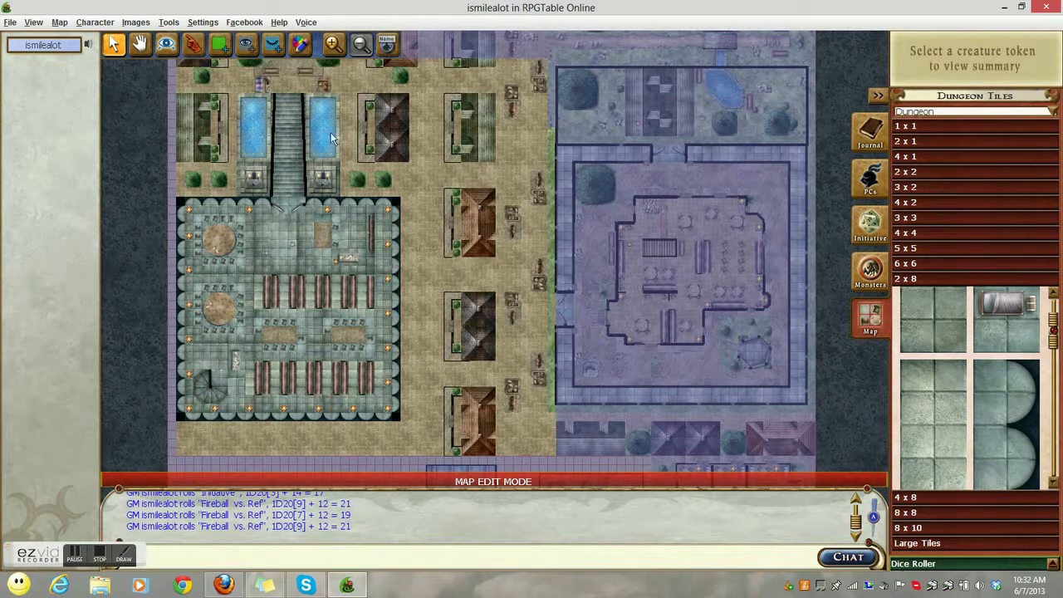
Step: Examine the public and non-public map notes up close in the library's entrance room
left_click(333, 43)
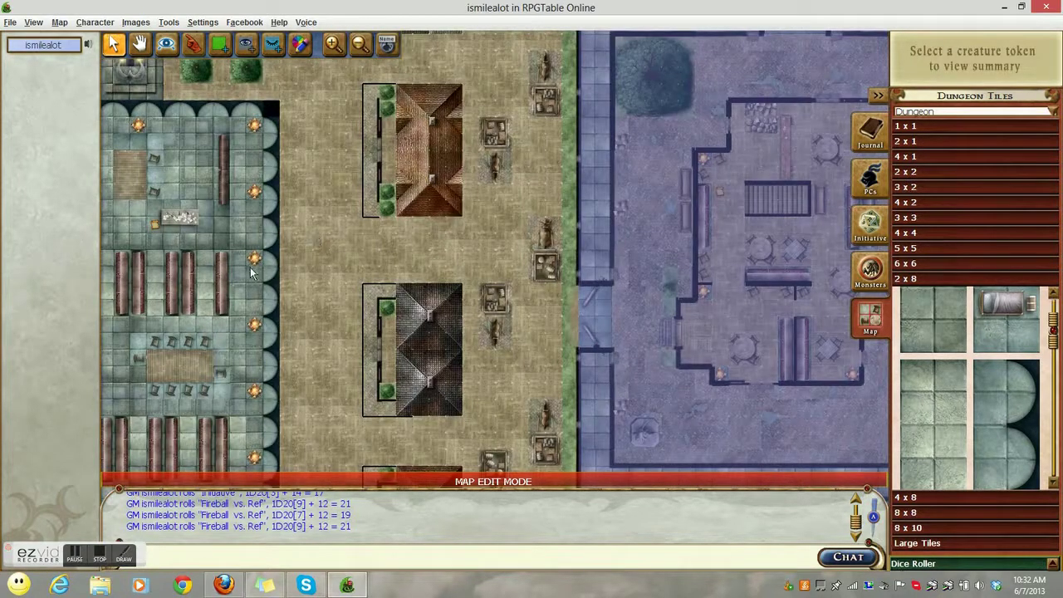
key("Left")
key("Left")
key("Left")
key("Left")
key("Left")
key("Left")
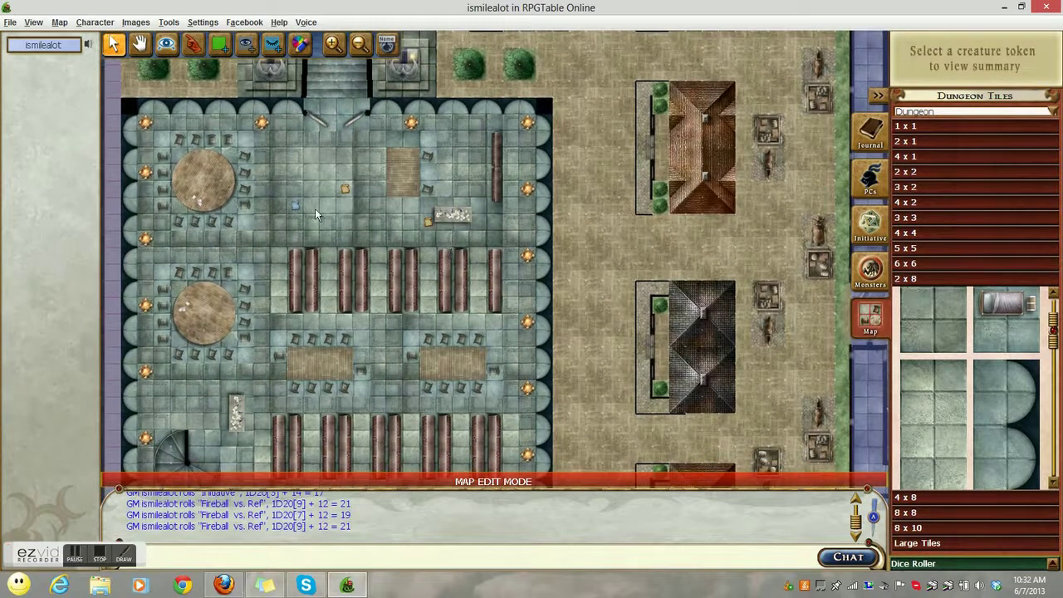
left_click(333, 43)
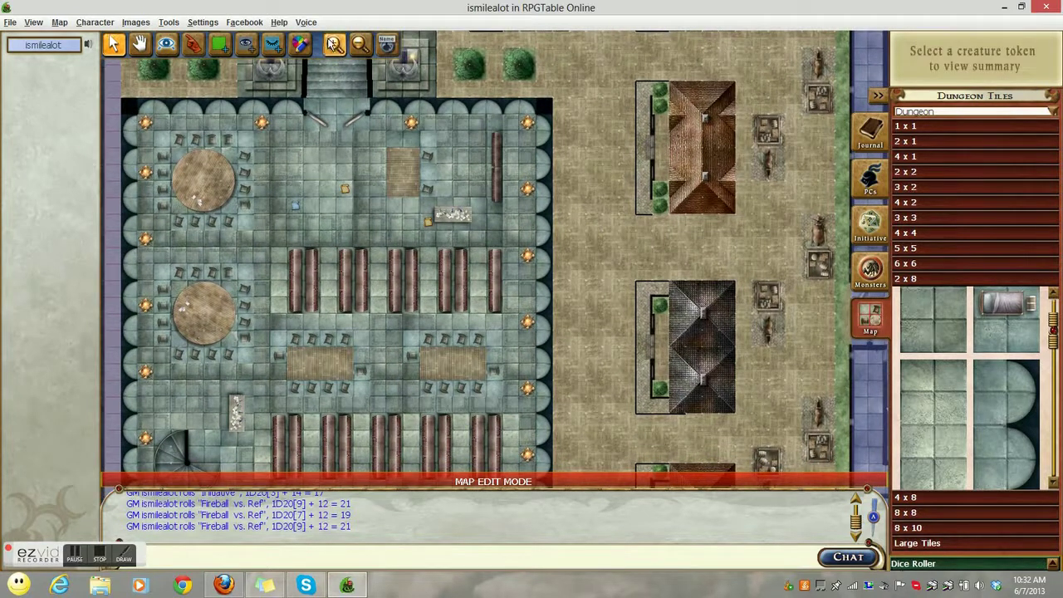
left_click(293, 213)
left_click_drag(316, 214, 521, 219)
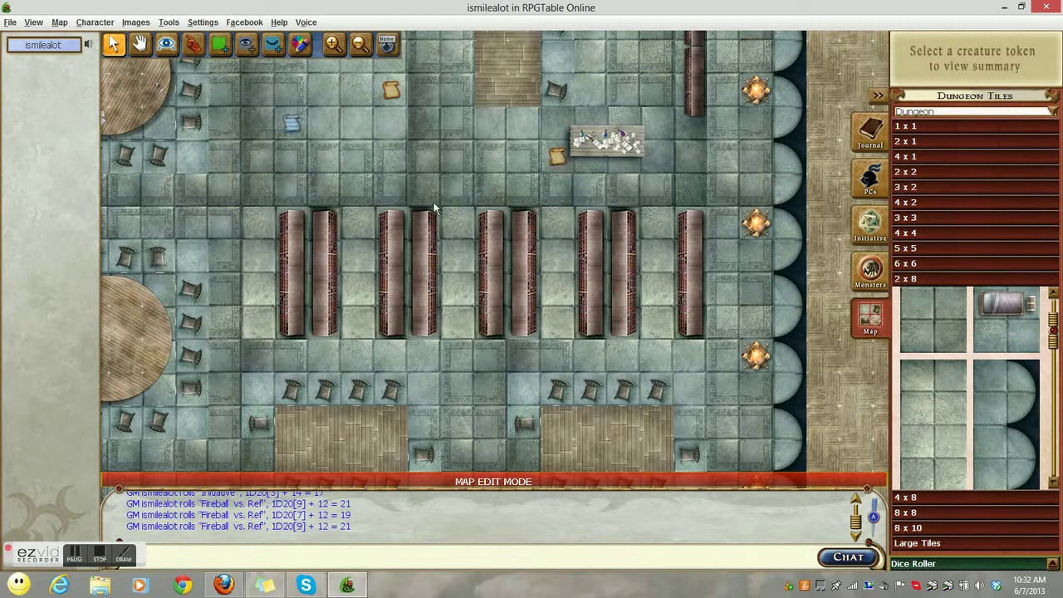
left_click_drag(389, 242, 420, 374)
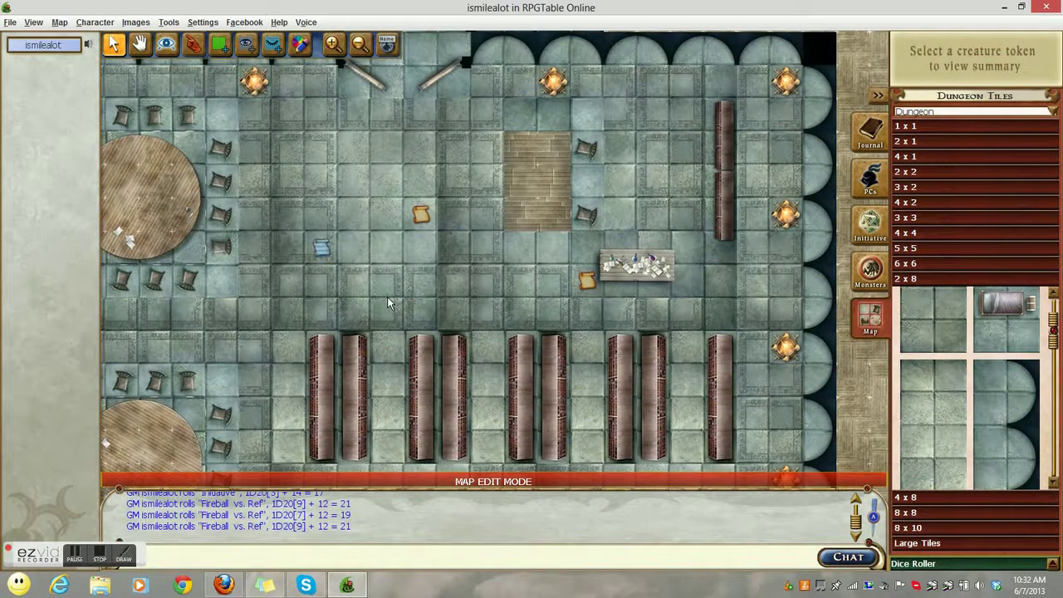
Step: Shift the statue tile off the left pedestal beside the stairs and return it to its place
left_click(11, 22)
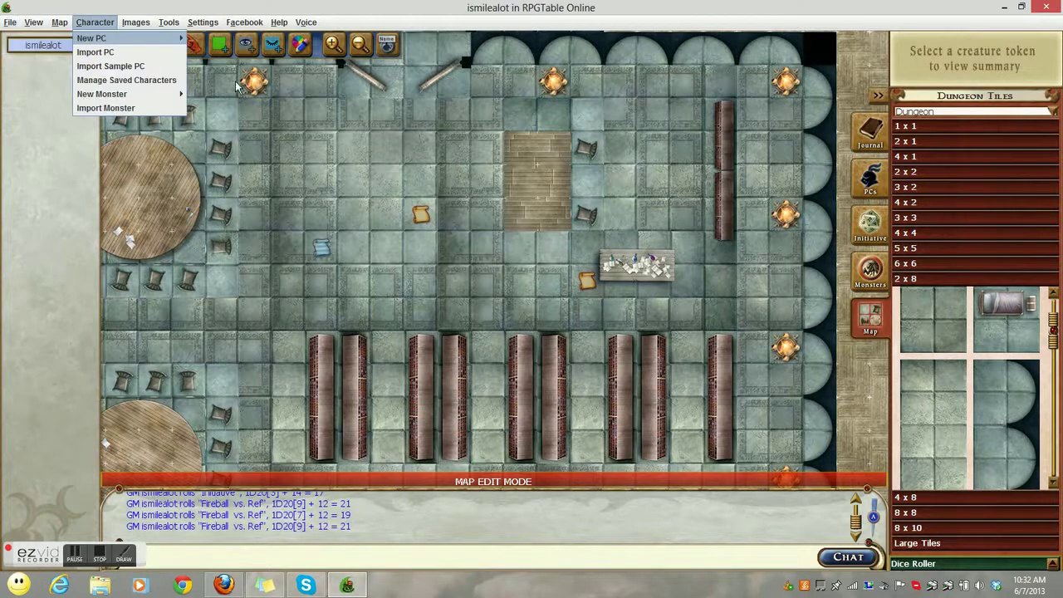
left_click_drag(246, 96, 289, 378)
left_click_drag(329, 249, 227, 253)
left_click_drag(300, 236, 323, 233)
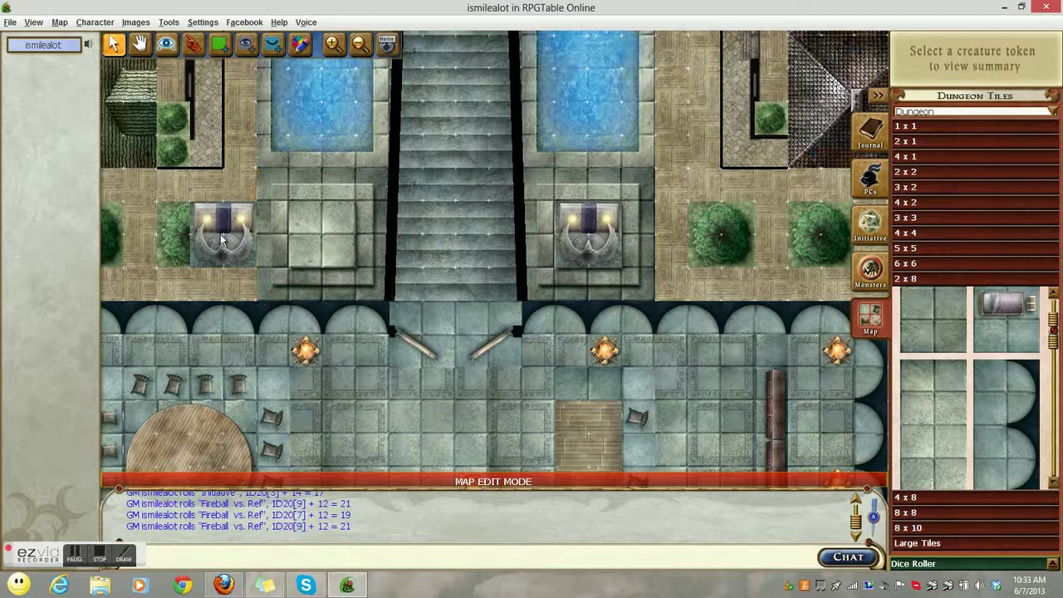
left_click_drag(222, 243, 323, 241)
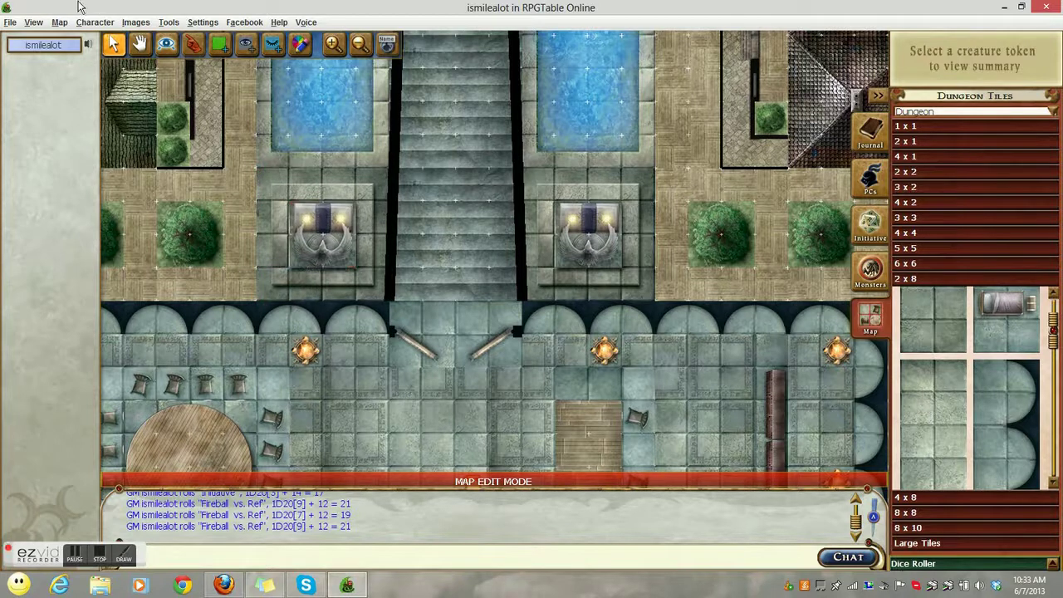
Step: Import the saved map "H2-A2-1 Grimmerzhul" from the last page of the saved maps
left_click(14, 27)
left_click(22, 39)
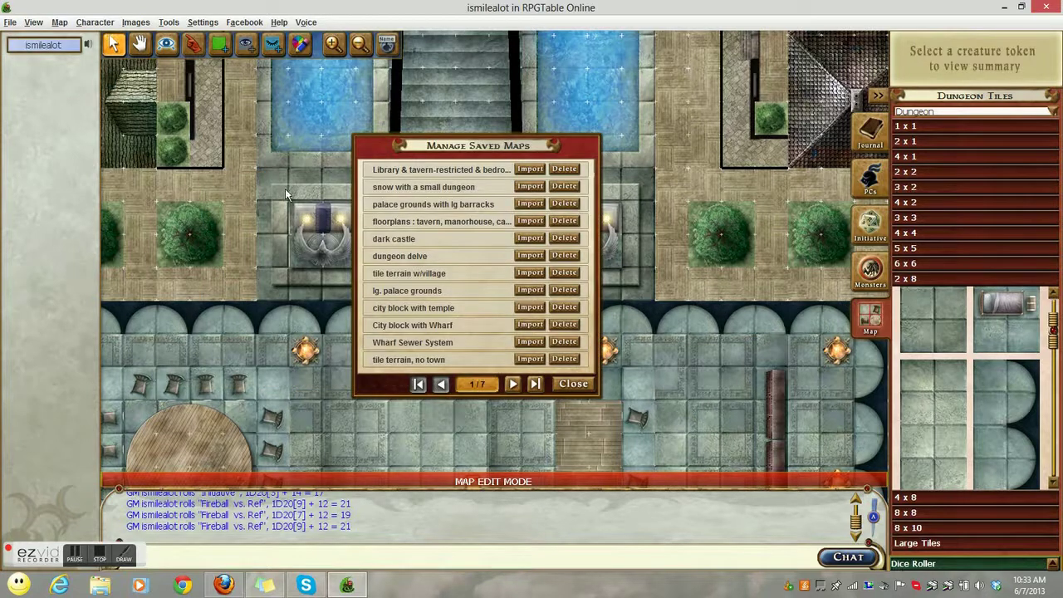
left_click(536, 384)
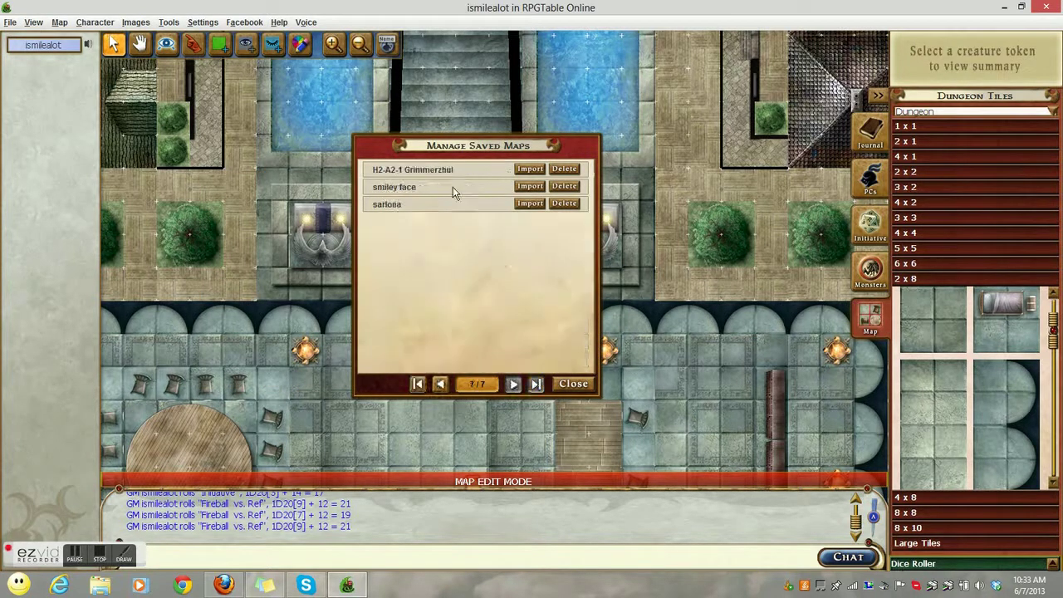
left_click(528, 169)
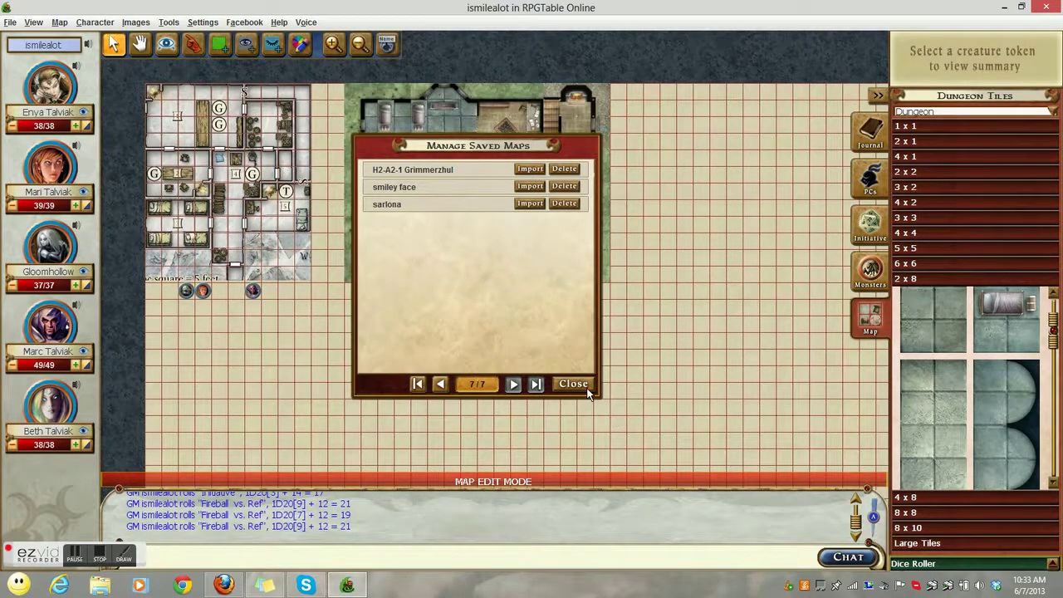
Step: Close the saved maps list and remove Enya Talviak and Gloomhollow from the party
left_click(573, 384)
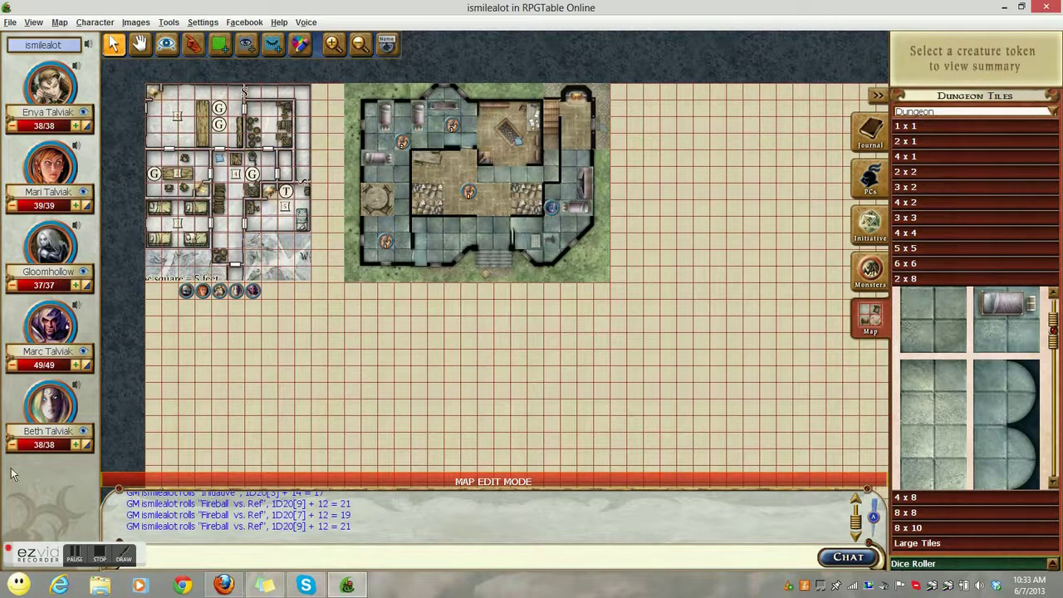
right_click(44, 116)
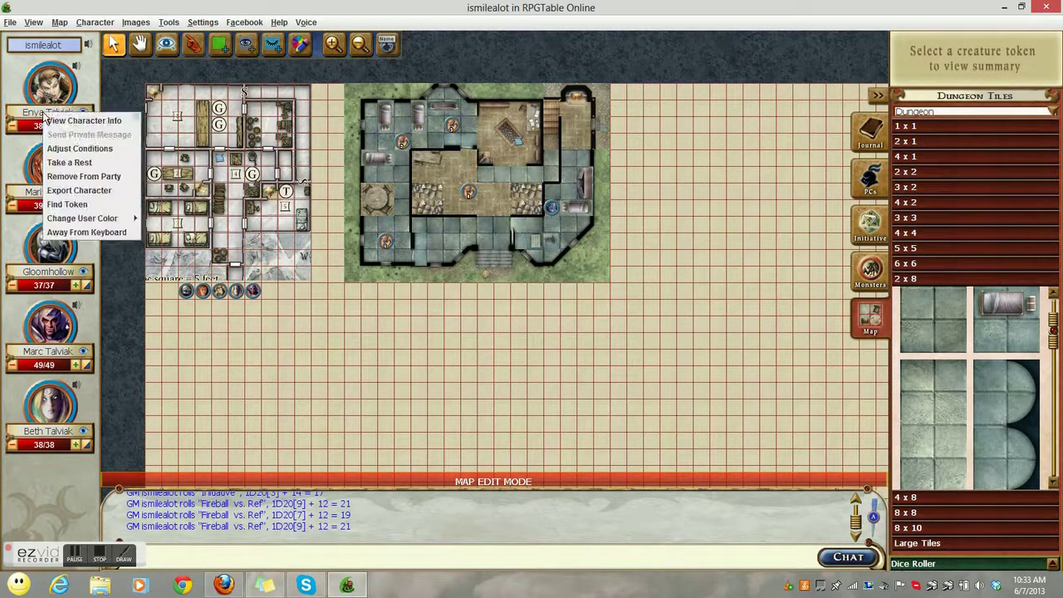
left_click(84, 176)
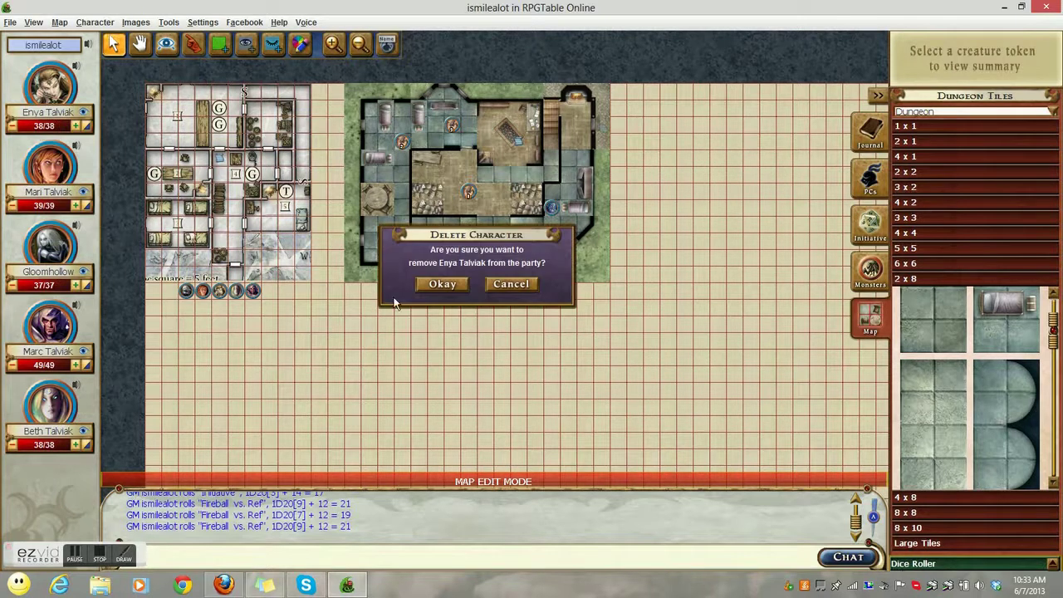
left_click(453, 284)
right_click(66, 176)
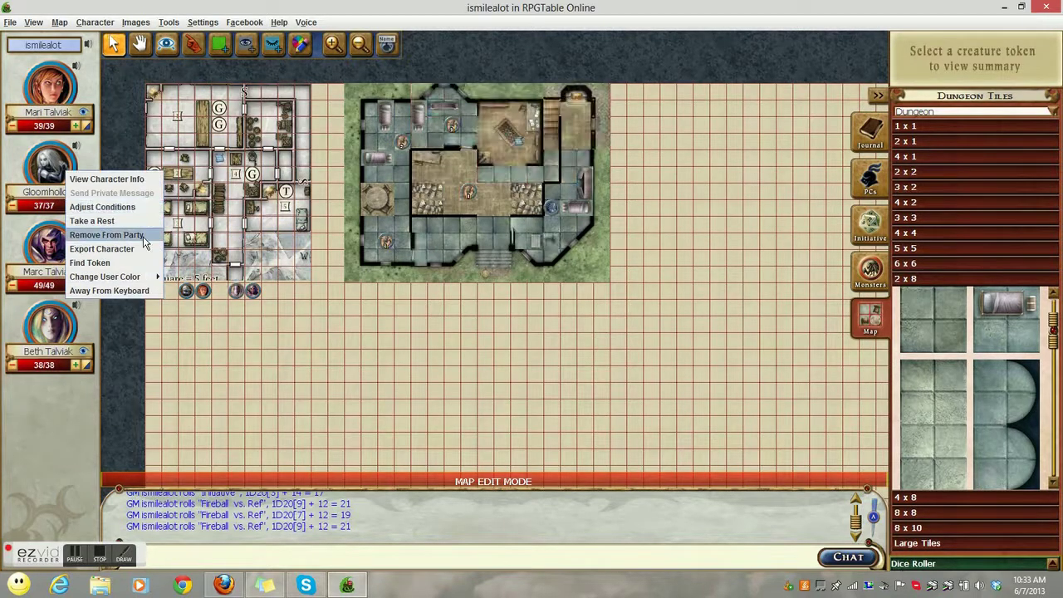
left_click(141, 235)
left_click(427, 287)
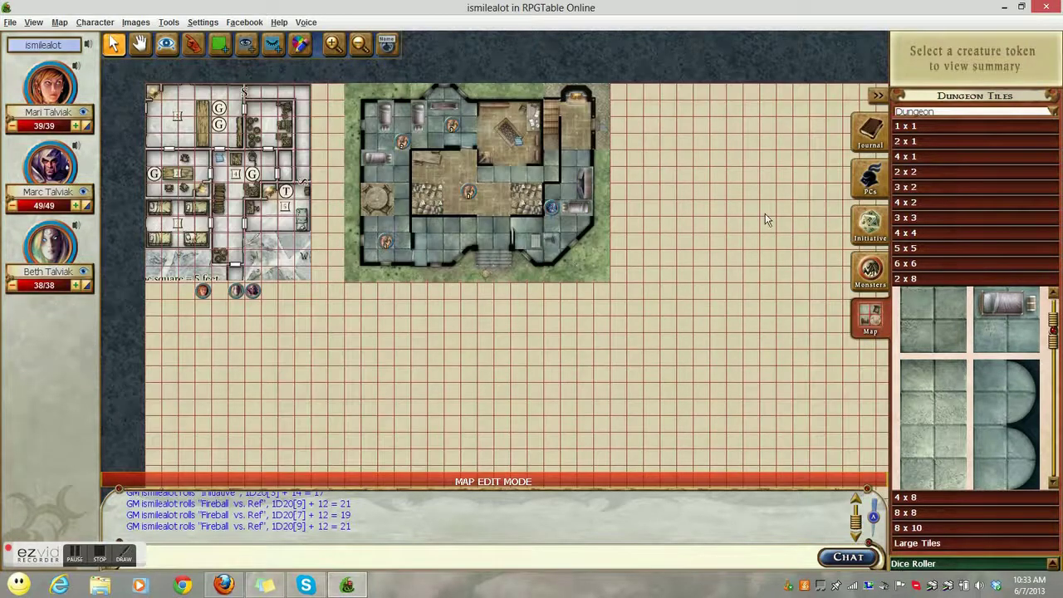
Step: Place the "trap" monster token with the Fireball power on the open grid just below the house map's lower right corner
left_click(880, 285)
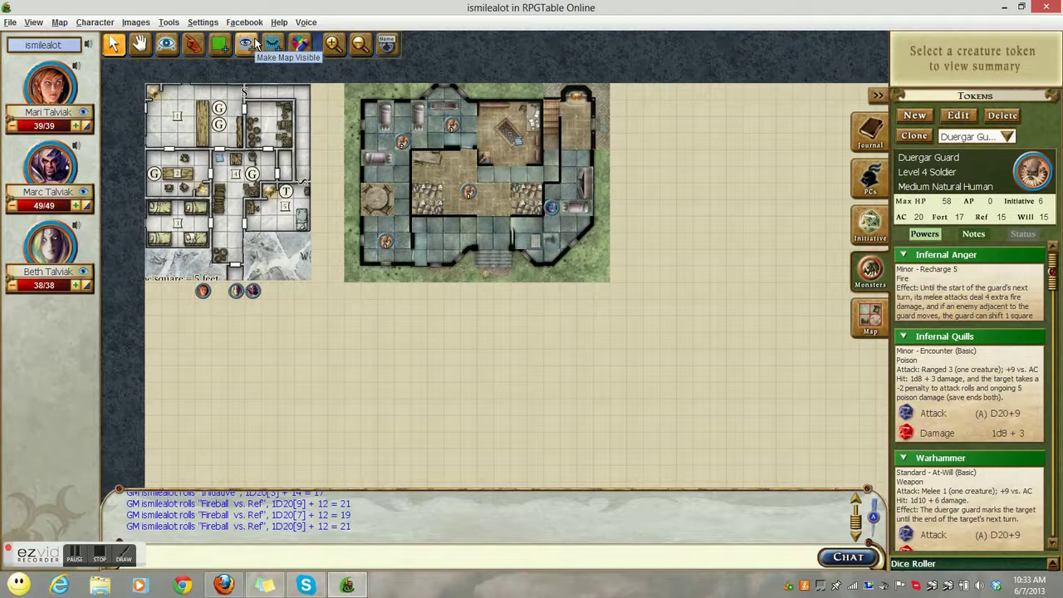
left_click(10, 23)
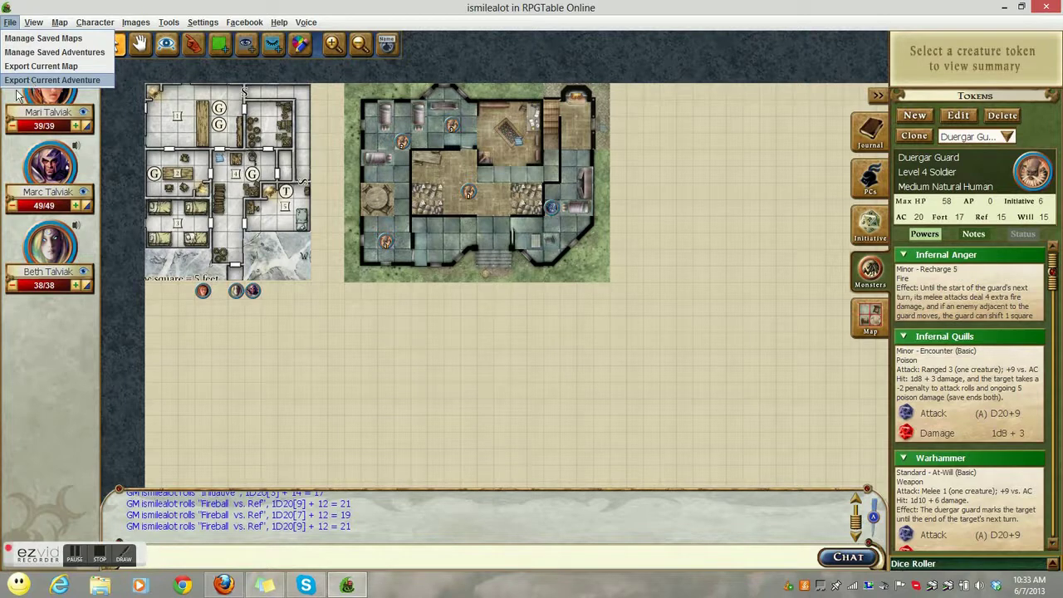
left_click(1008, 136)
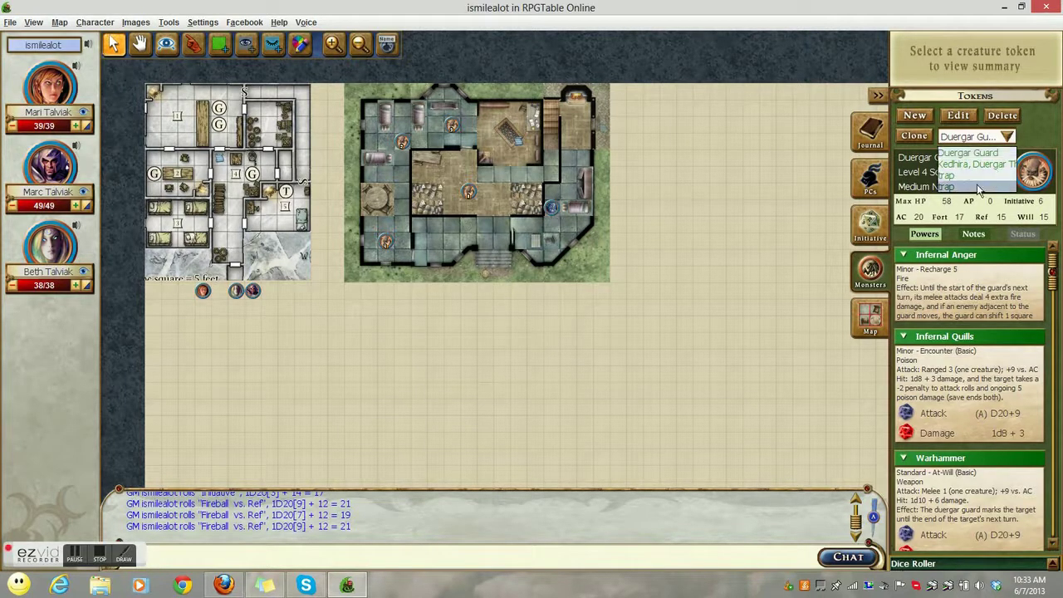
left_click(978, 188)
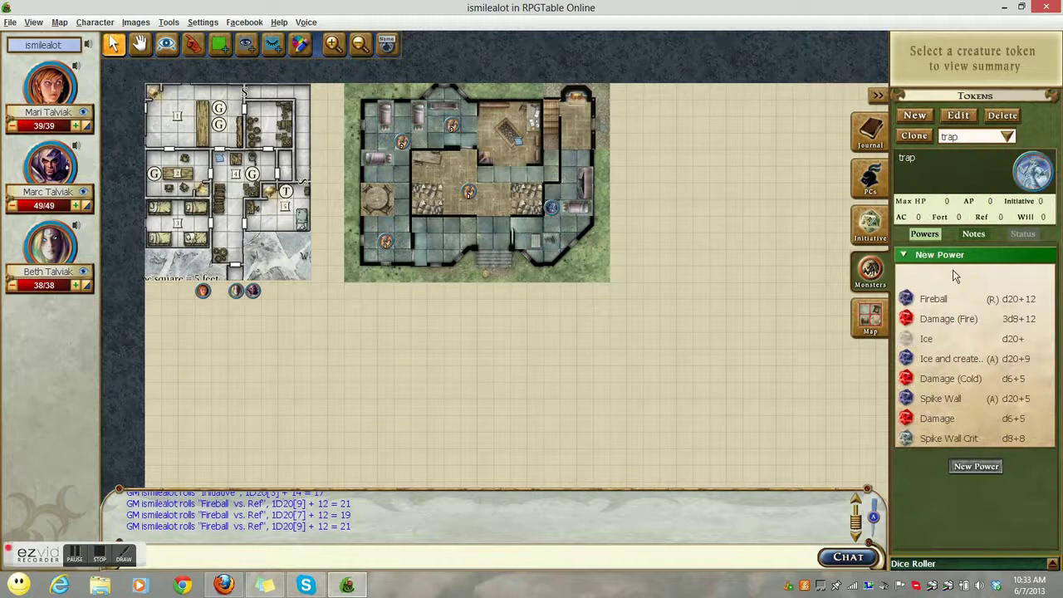
left_click_drag(1035, 172, 721, 220)
left_click_drag(623, 232, 570, 308)
left_click(570, 304)
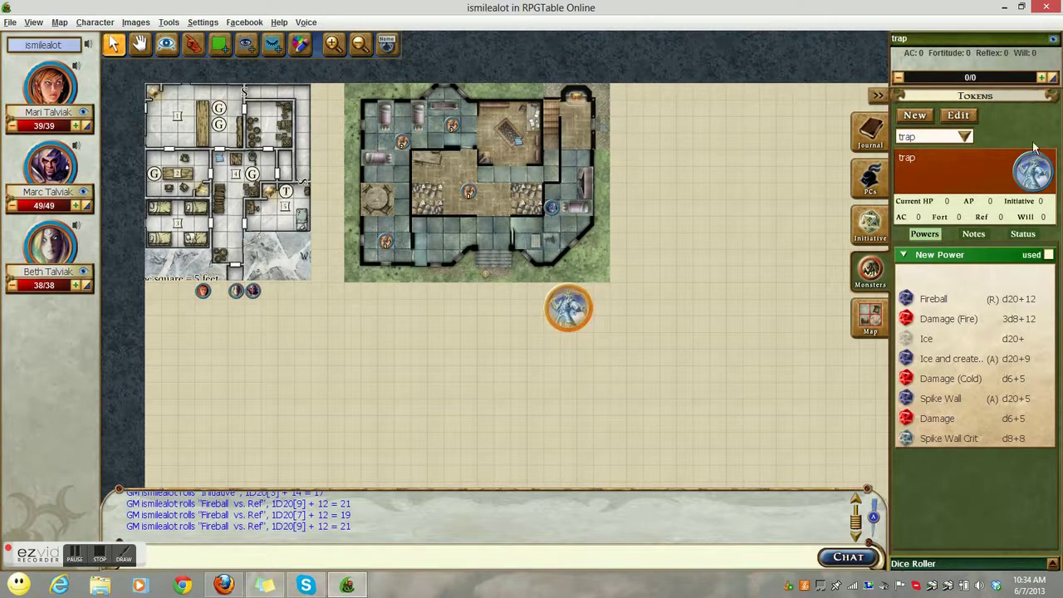
Step: Place a Duergar Guard token and a Kedhira, Duergar Theurge token on the grid along the house map's right edge, near the trap
left_click(964, 138)
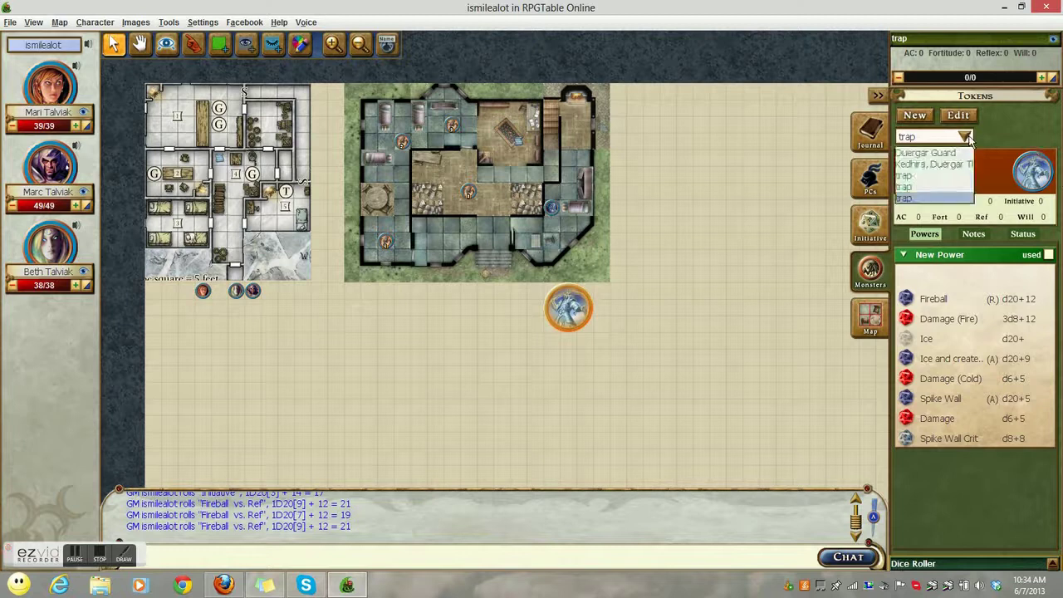
left_click(930, 155)
left_click_drag(1029, 166, 635, 251)
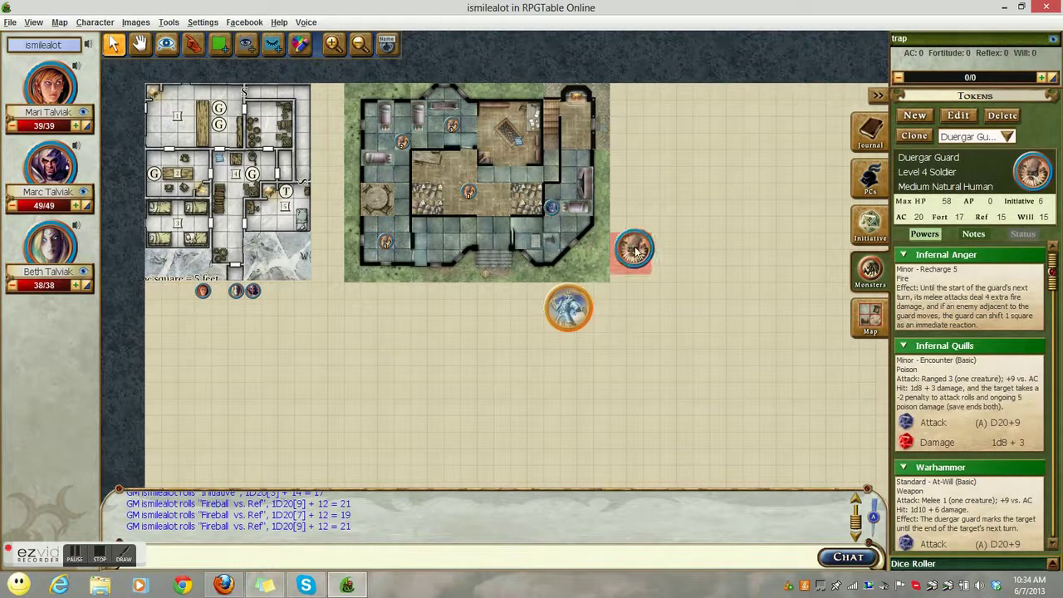
left_click(1005, 138)
left_click(1002, 164)
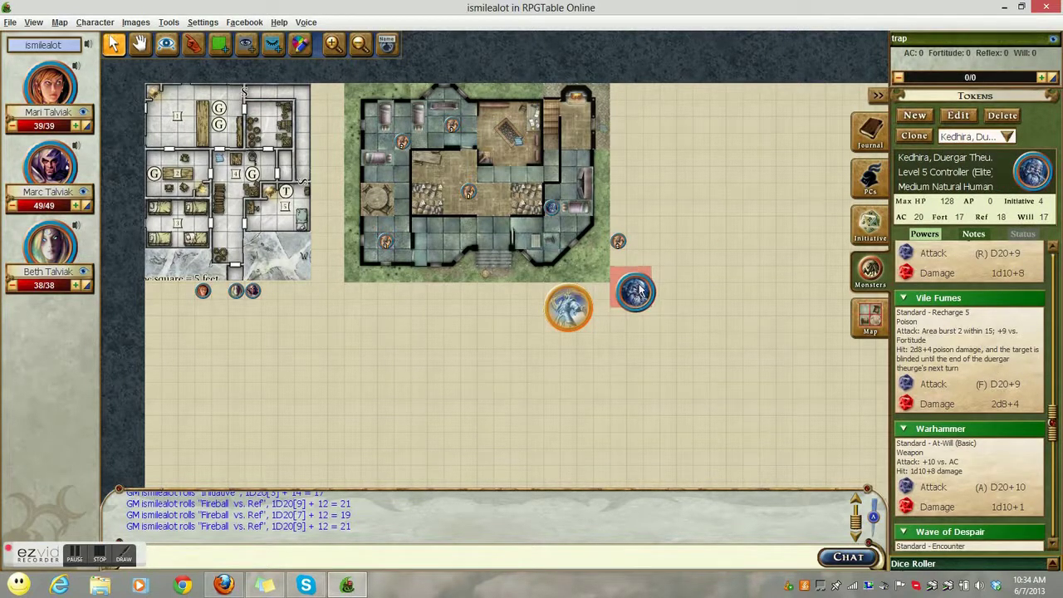
left_click(636, 291)
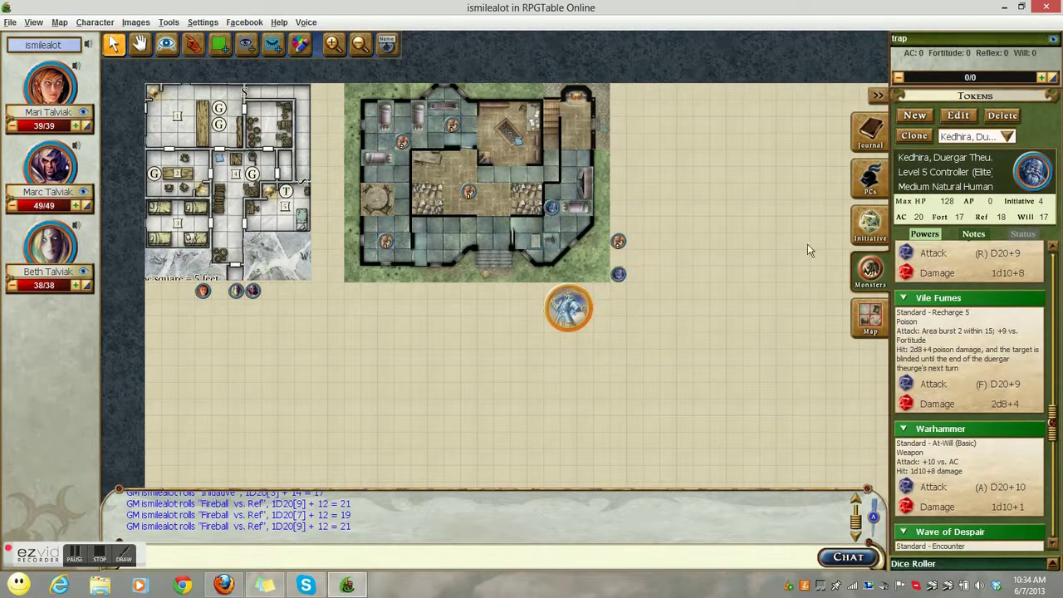
Step: Roll the placed trap's Fireball attack (d20+12) against the Duergar Guard outside the house map
left_click(575, 310)
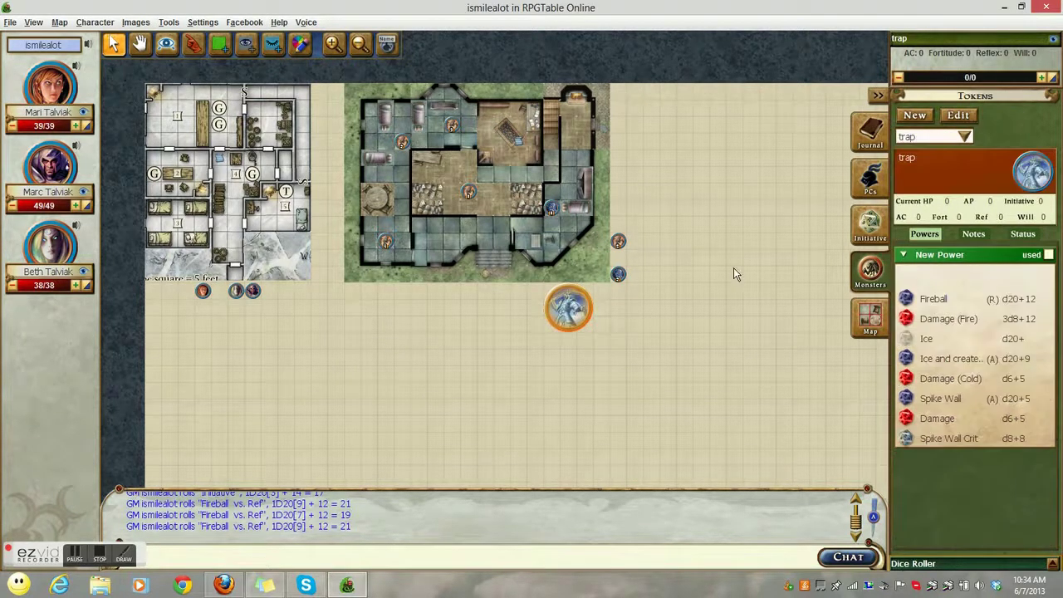
left_click(906, 299)
left_click(620, 241)
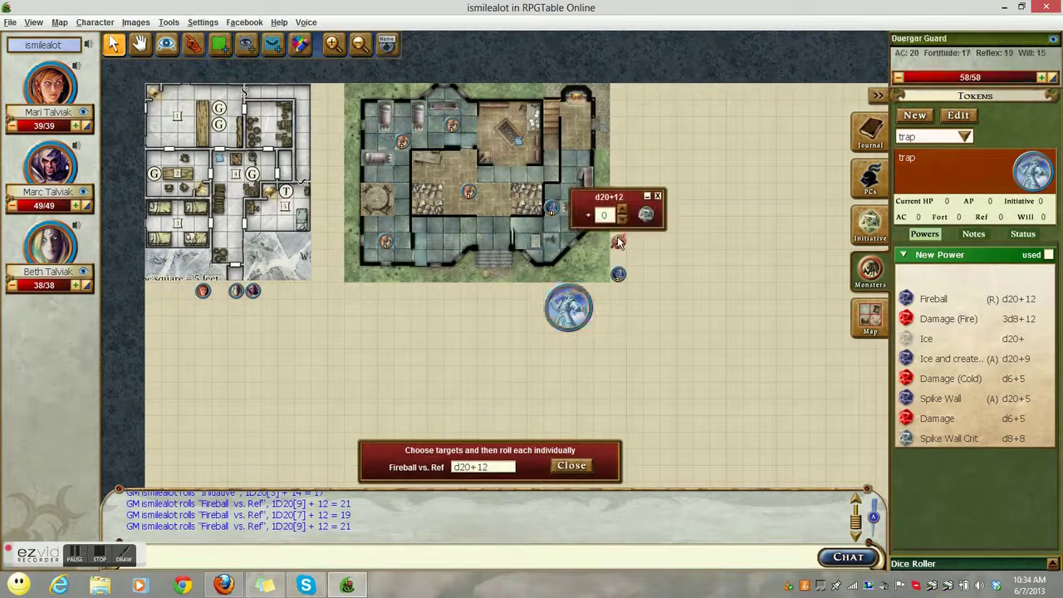
left_click(647, 214)
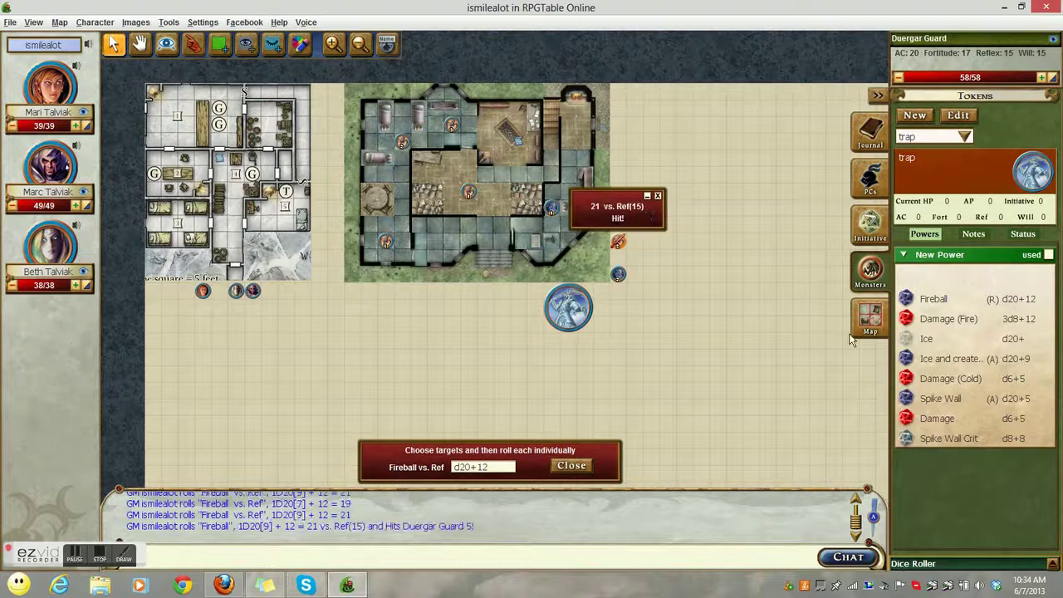
Step: Roll the trap's 3d8+12 fire damage on the targeted Duergar Guard and view the stats of Kedhira and the guard
left_click(907, 318)
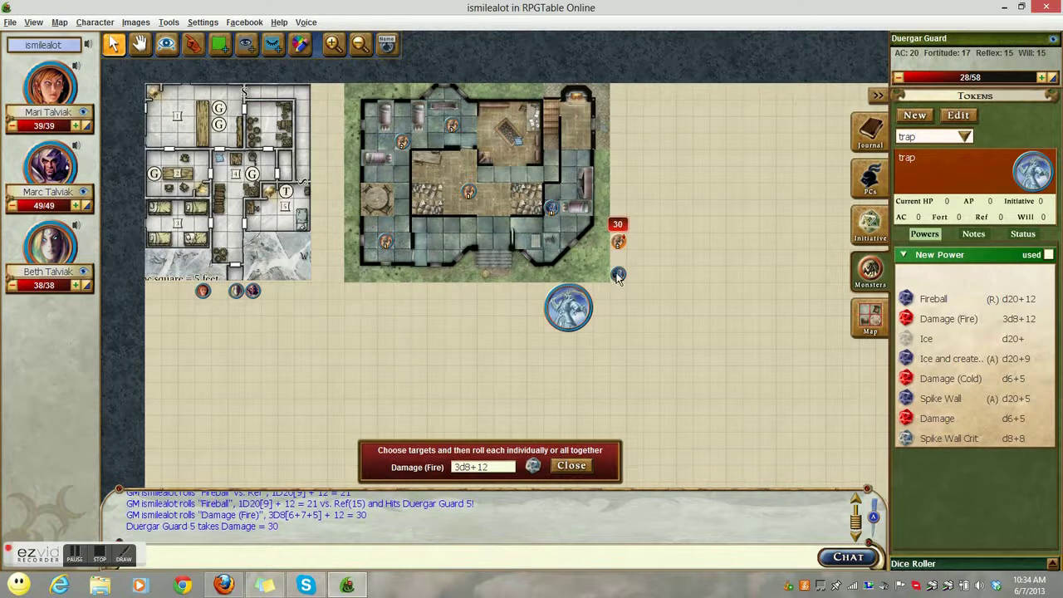
left_click(588, 293)
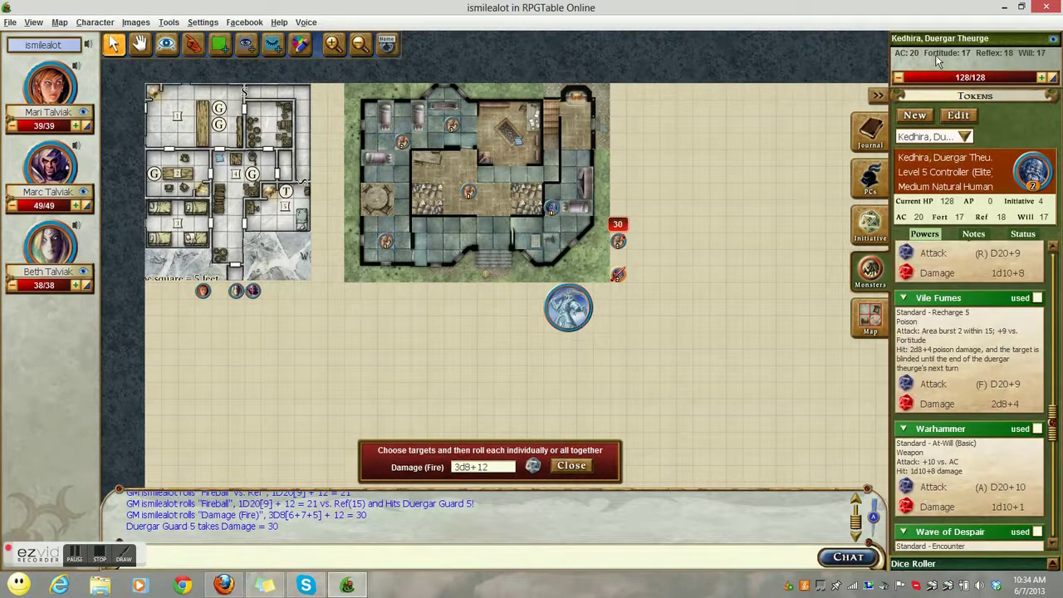
left_click(619, 243)
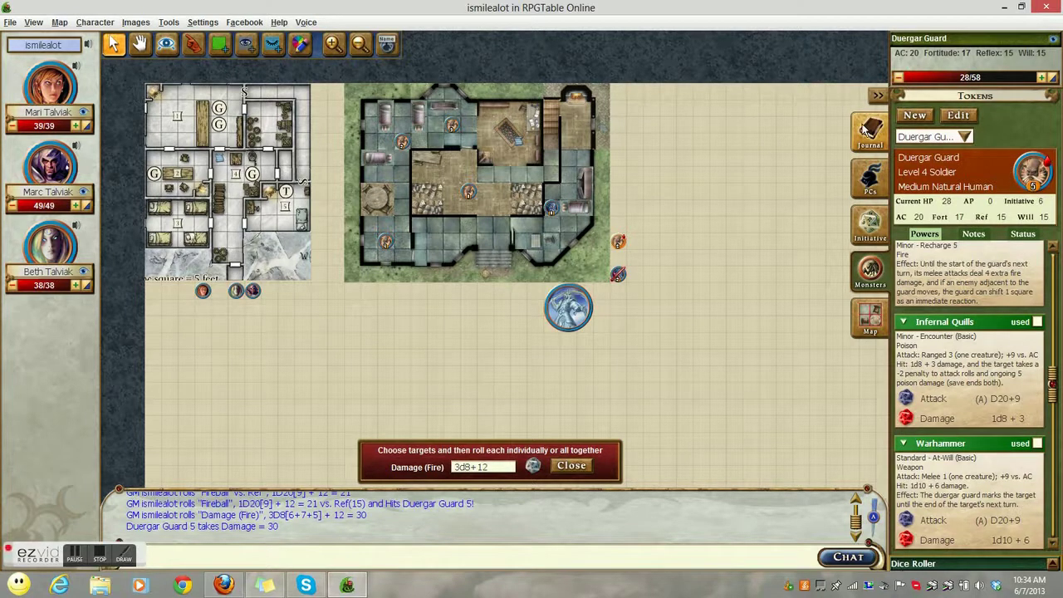
Step: Switch to the RPGTable Online website in Firefox and browse your own player characters in the Repository
left_click(1004, 7)
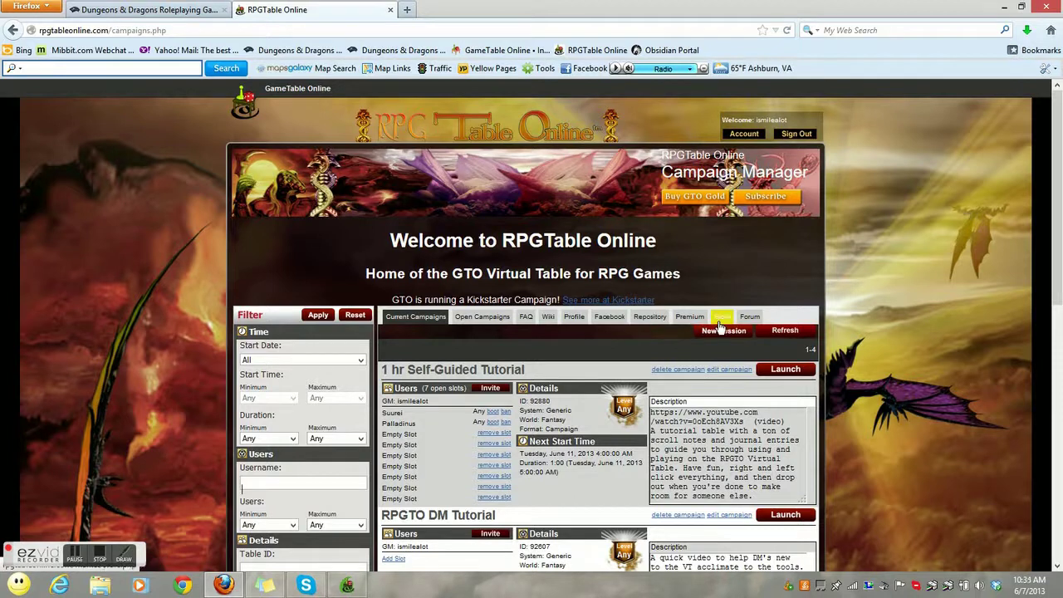
left_click(648, 319)
scroll(629, 396, "down", 5)
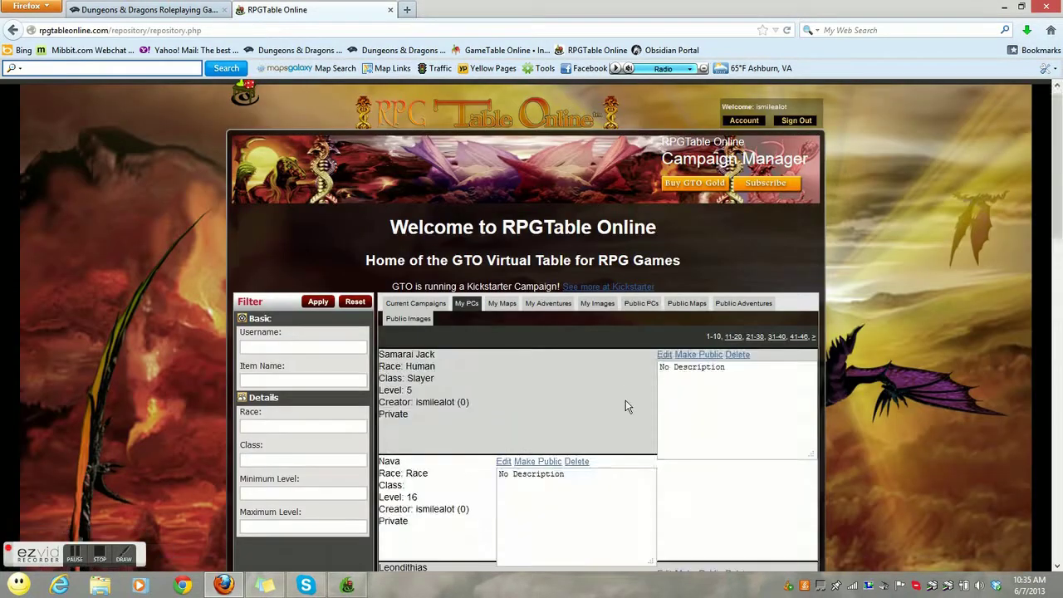
scroll(627, 406, "up", 5)
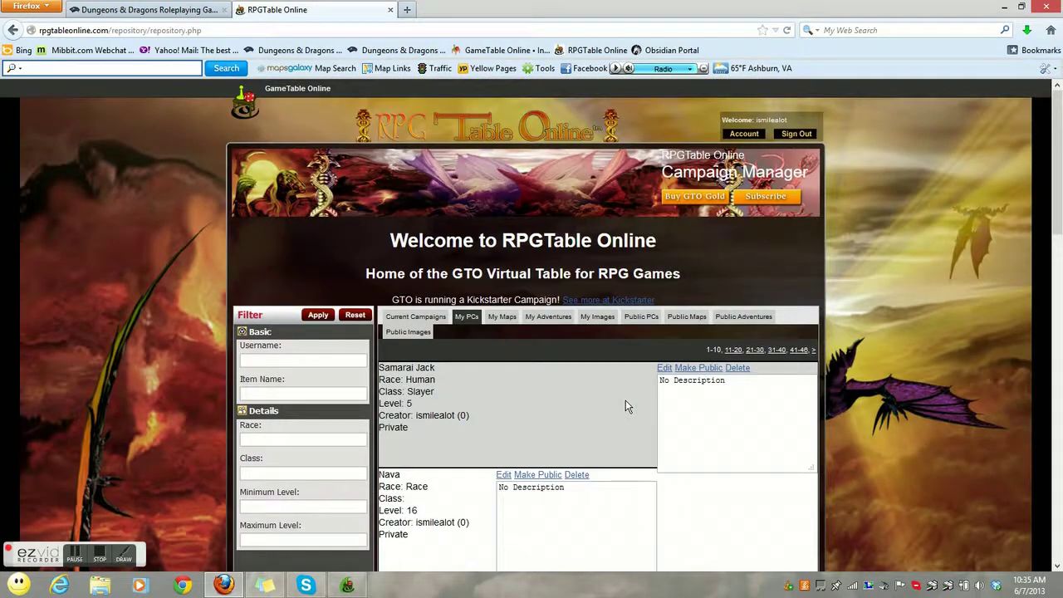
Step: Browse your own maps, adventures and images in the Repository
left_click(506, 319)
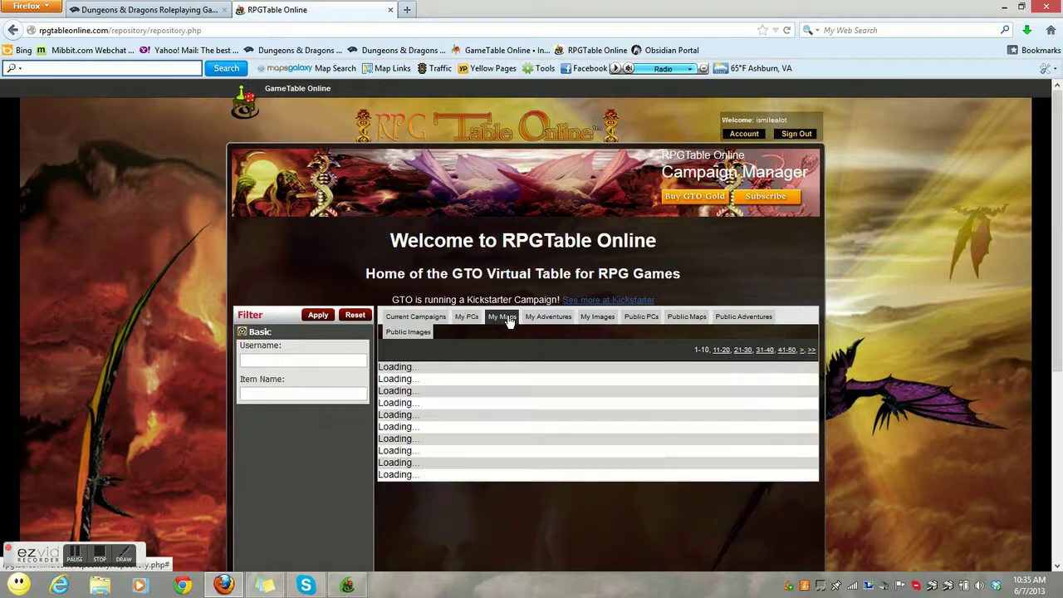
scroll(541, 355, "down", 4)
scroll(541, 356, "up", 4)
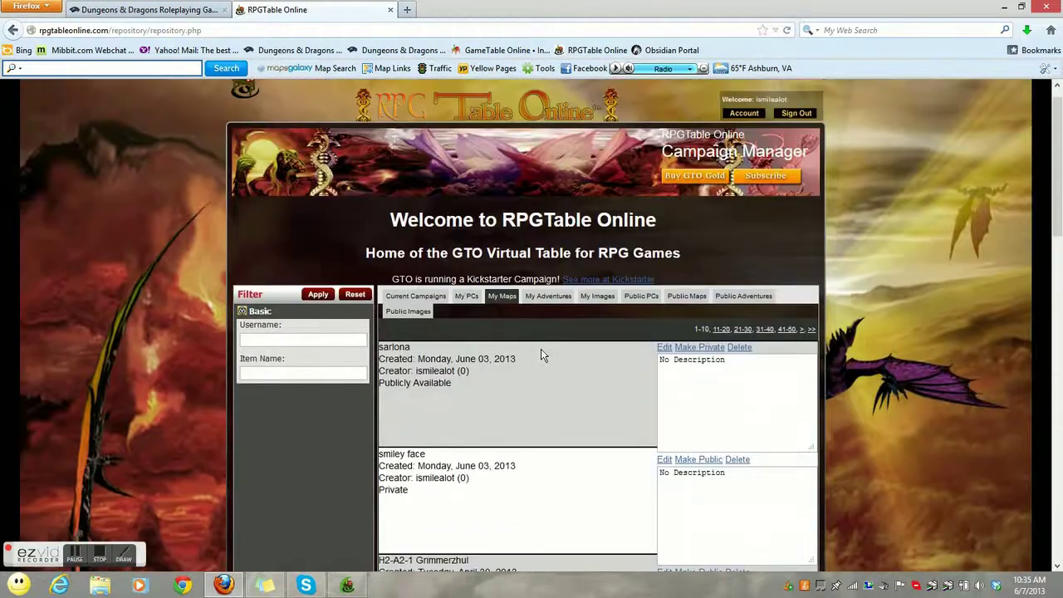
left_click(550, 319)
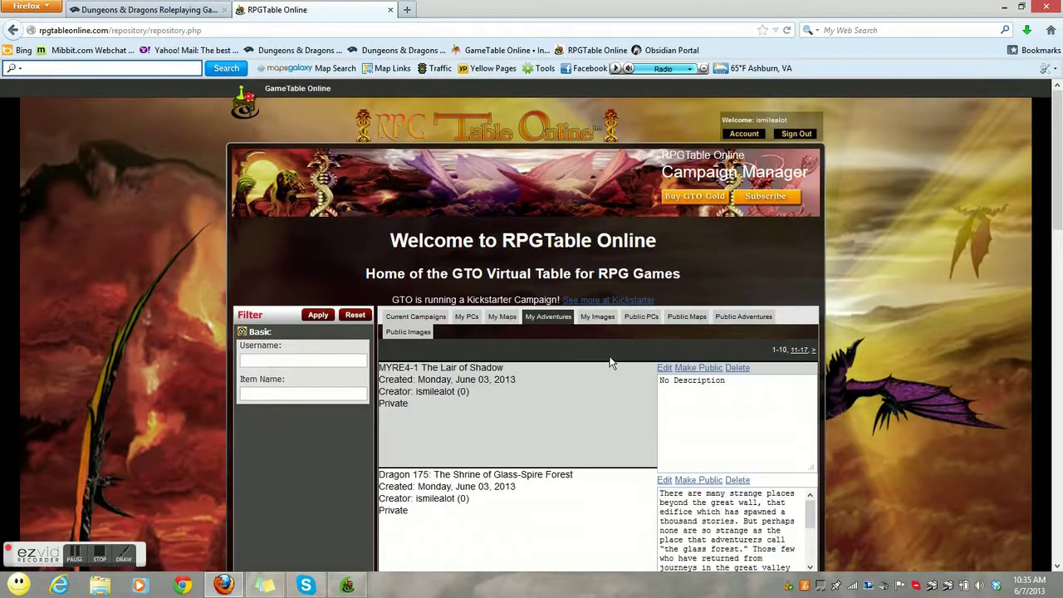
left_click(605, 321)
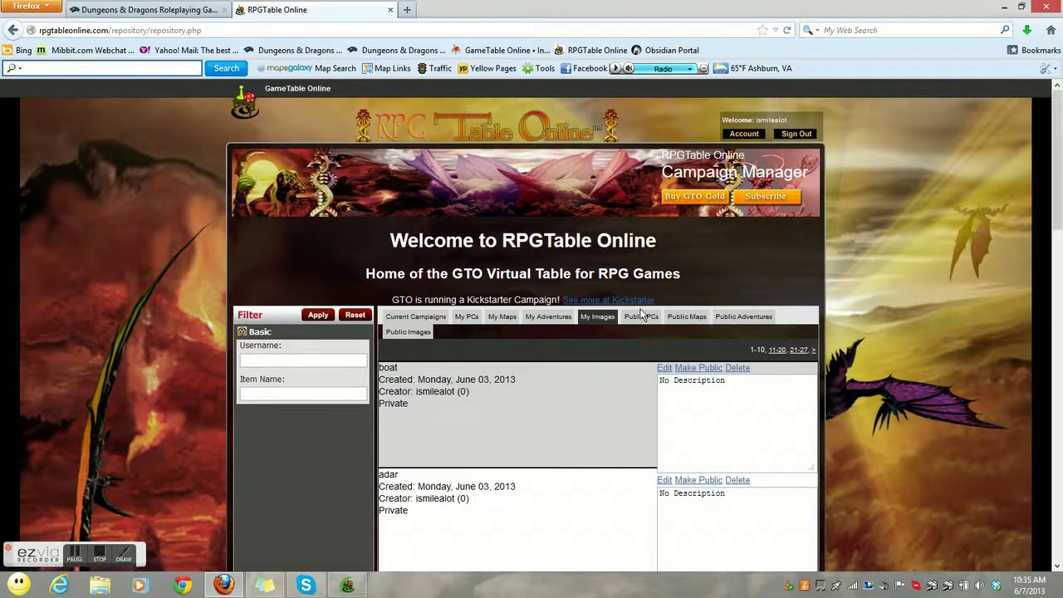
Step: Return to the current campaigns page and open the store to view its specials
left_click(426, 321)
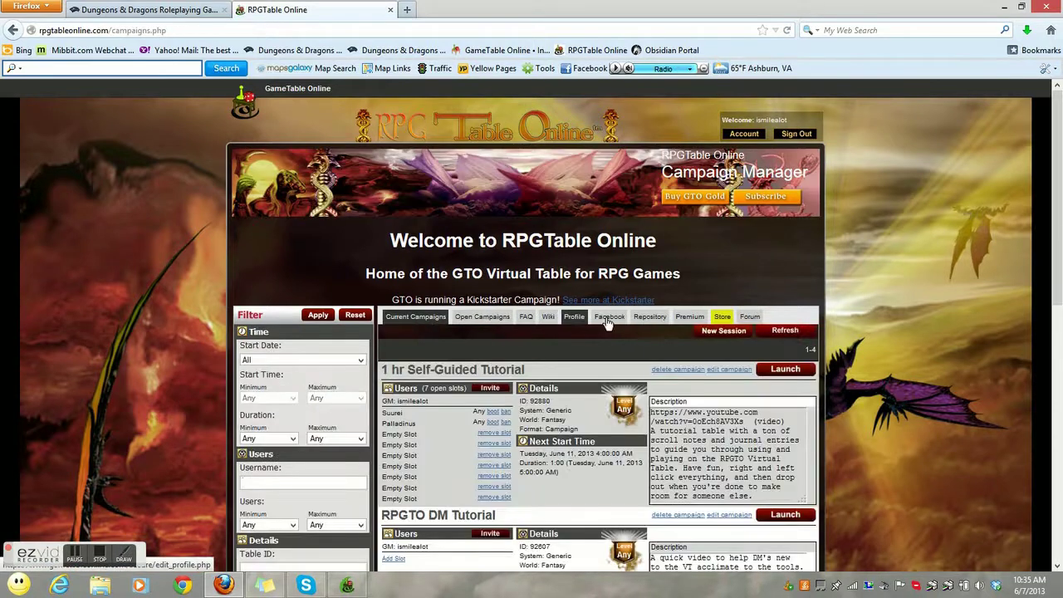
left_click(725, 319)
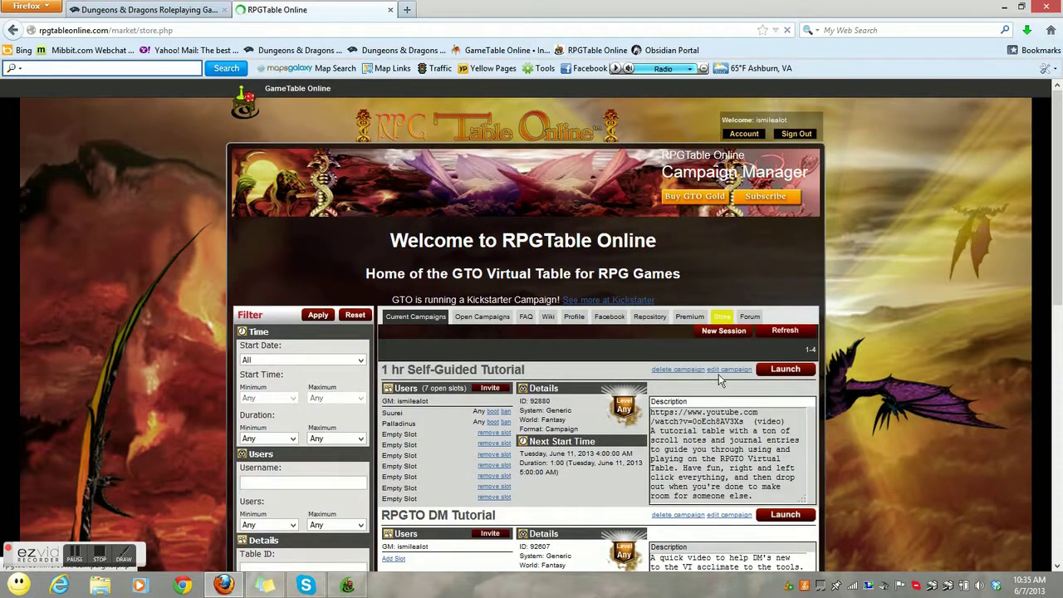
scroll(719, 378, "down", 1)
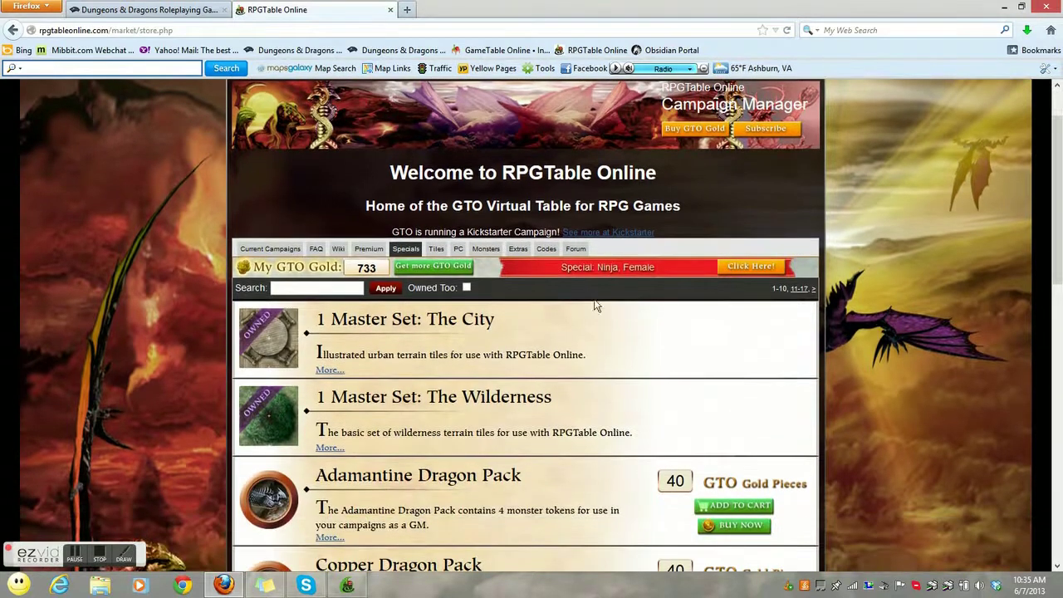
Step: List the store's tile sets with owned items included and look through the available sets
left_click(436, 249)
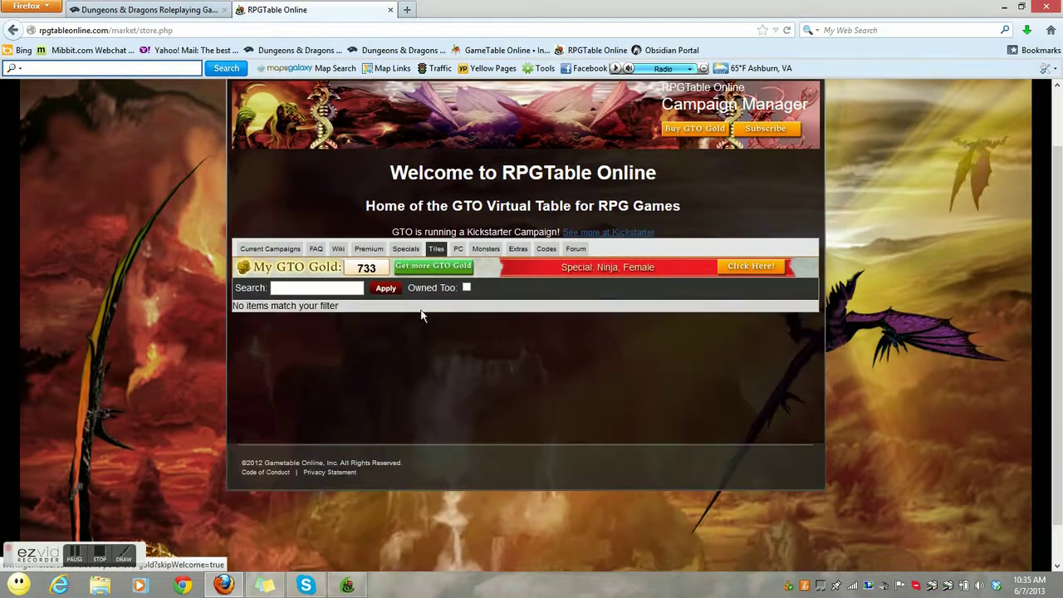
left_click(466, 288)
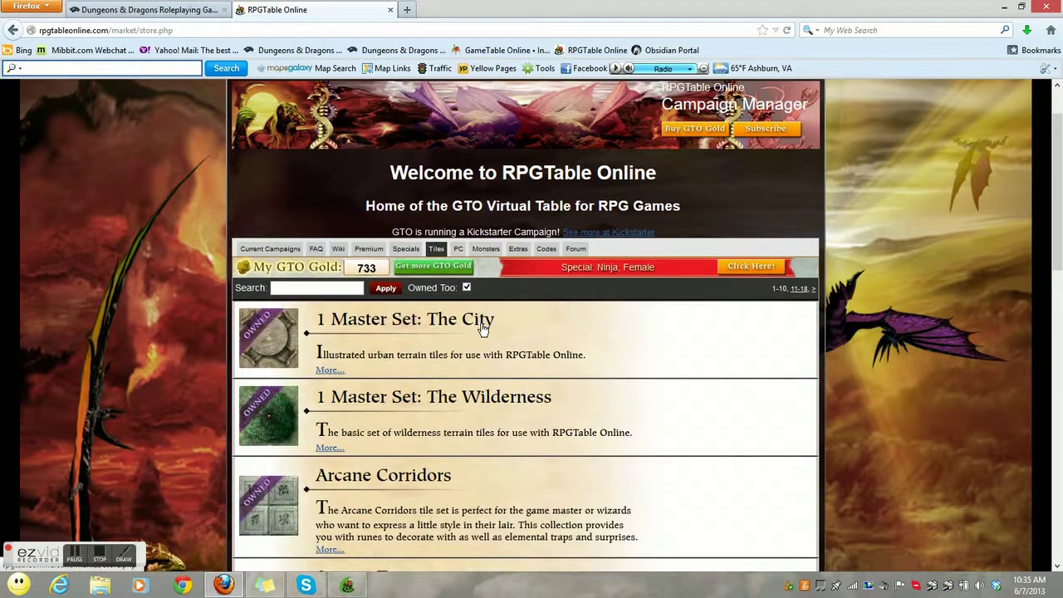
scroll(537, 352, "down", 1)
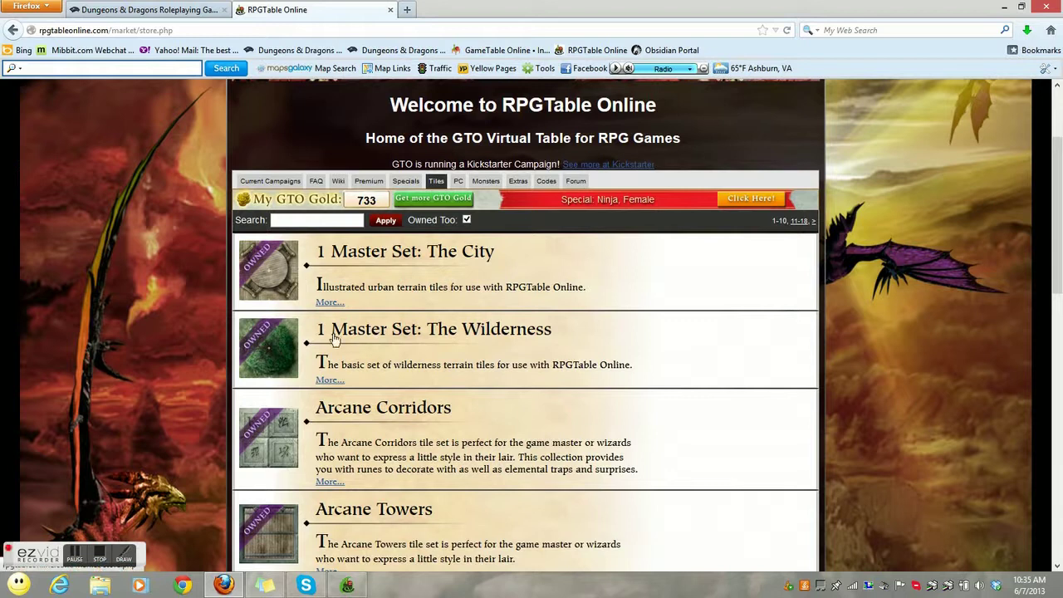
scroll(386, 348, "down", 3)
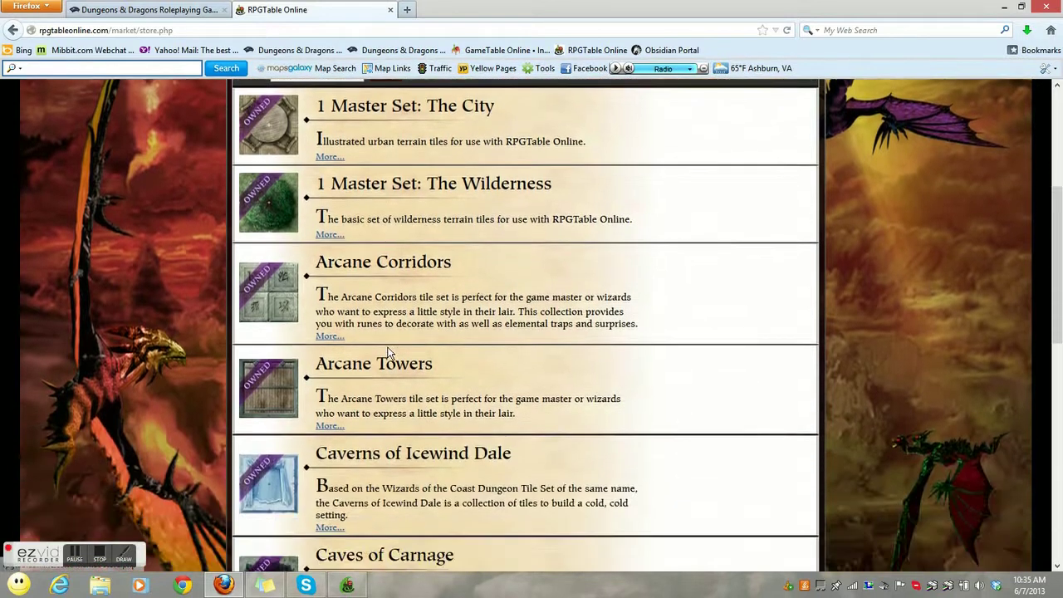
scroll(388, 352, "down", 6)
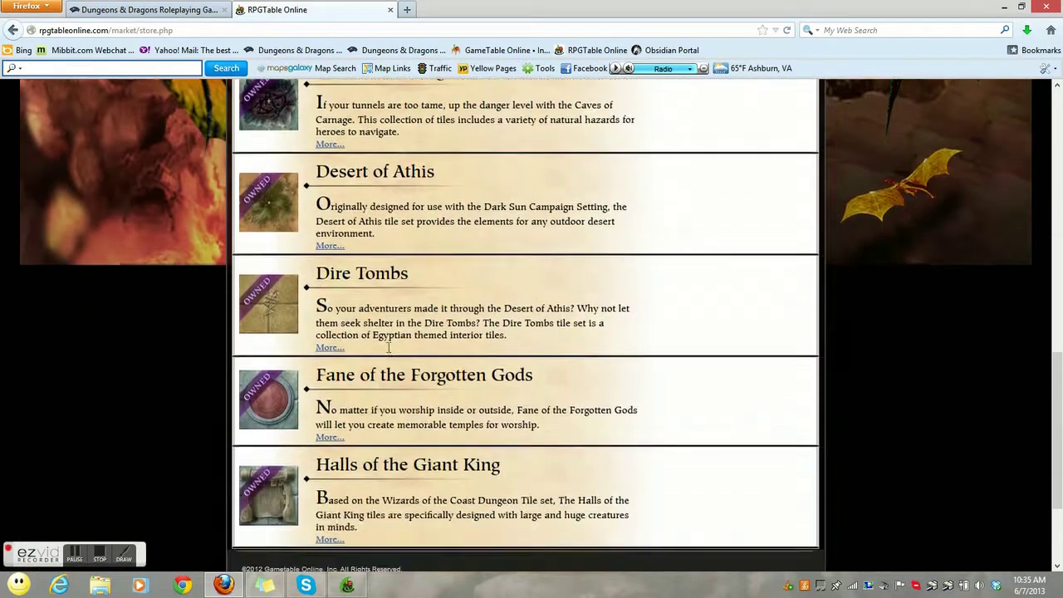
Step: List the store's PC tokens and look through the first page of tokens
scroll(388, 352, "up", 10)
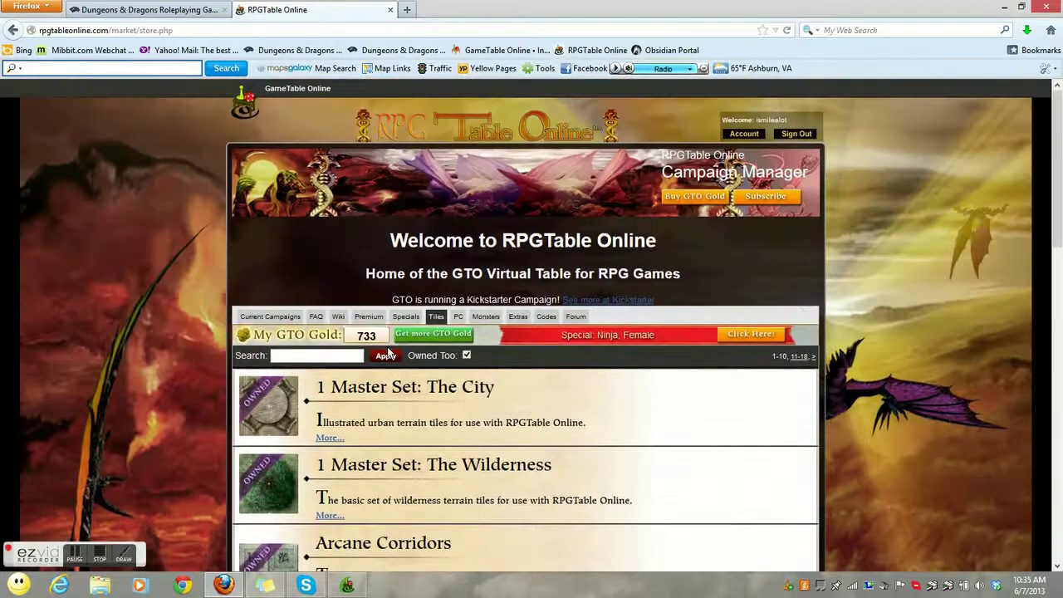
left_click(458, 317)
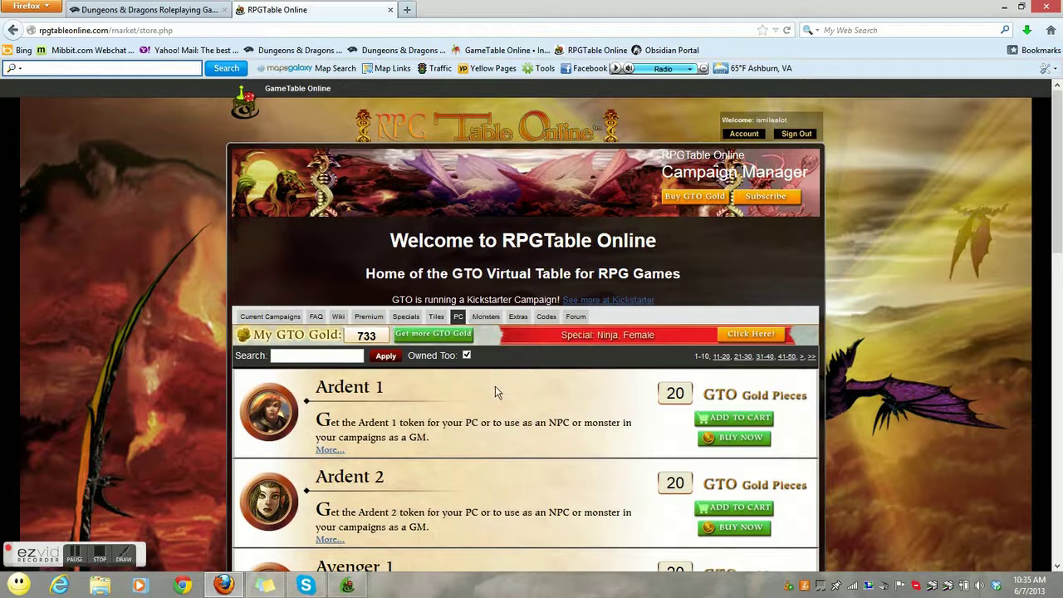
scroll(496, 390, "down", 3)
scroll(495, 389, "down", 2)
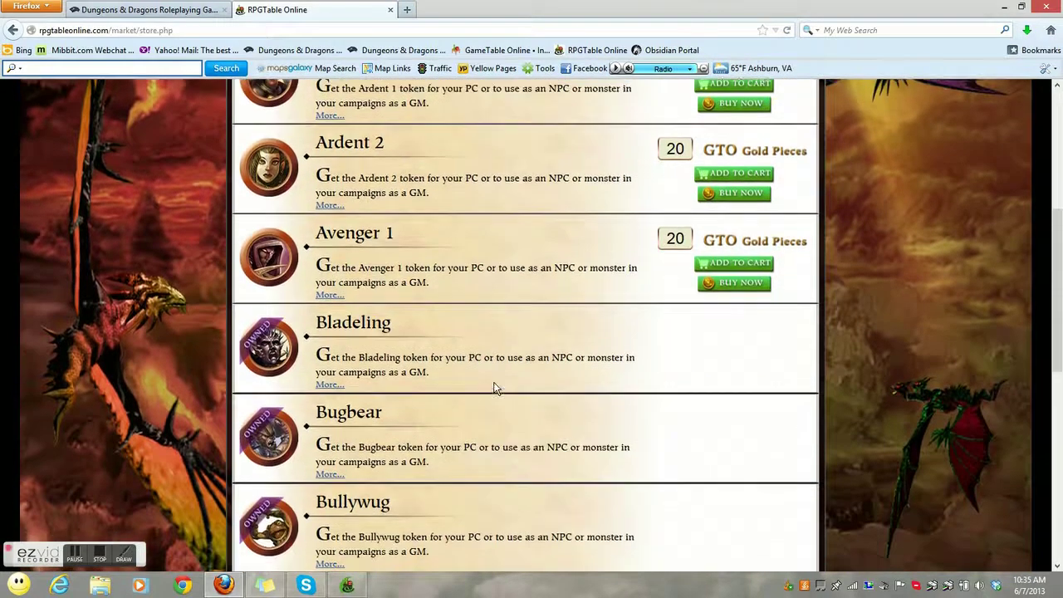
scroll(493, 382, "up", 5)
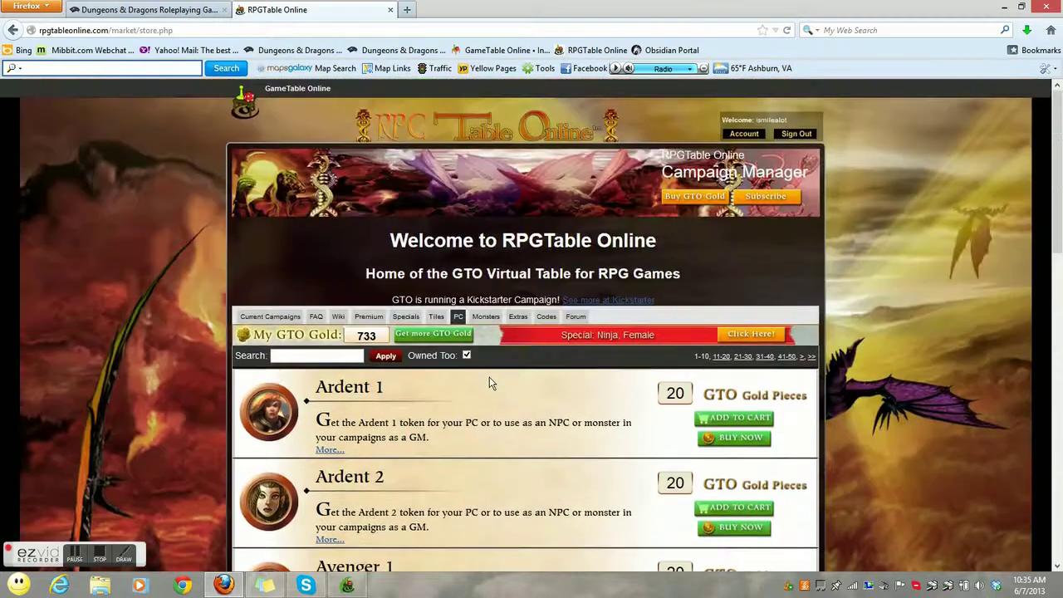
Step: List the store's monster packs, followed by its extras, and look through the storage and monster data offers
left_click(490, 319)
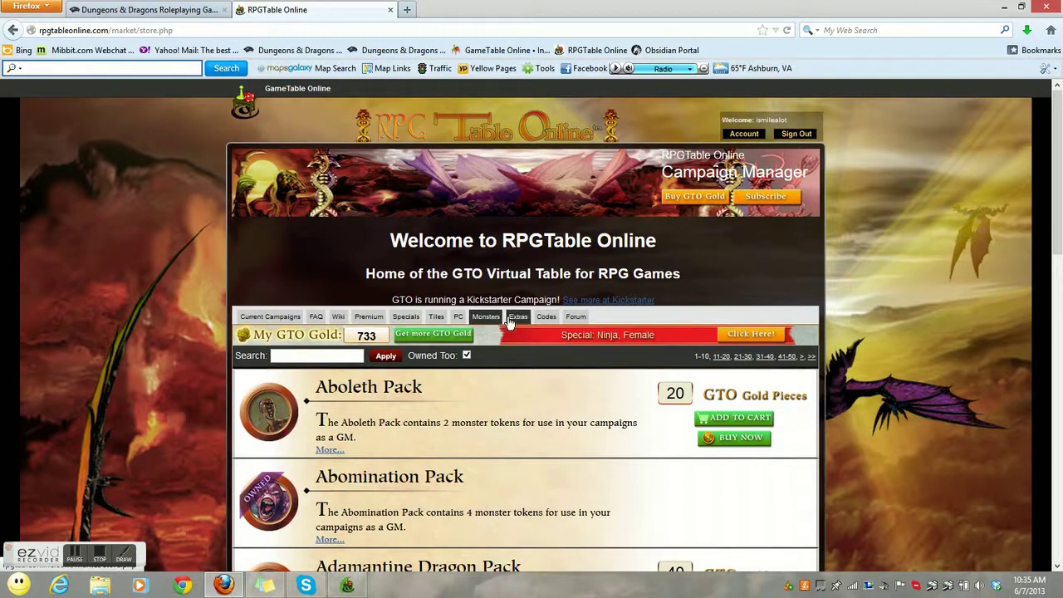
left_click(517, 317)
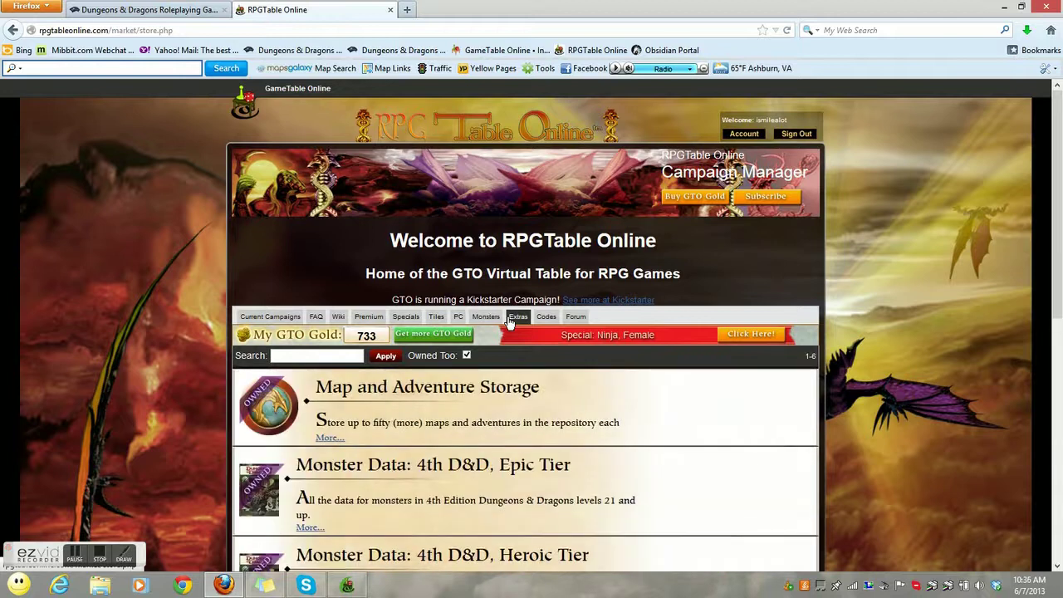
scroll(511, 322, "down", 5)
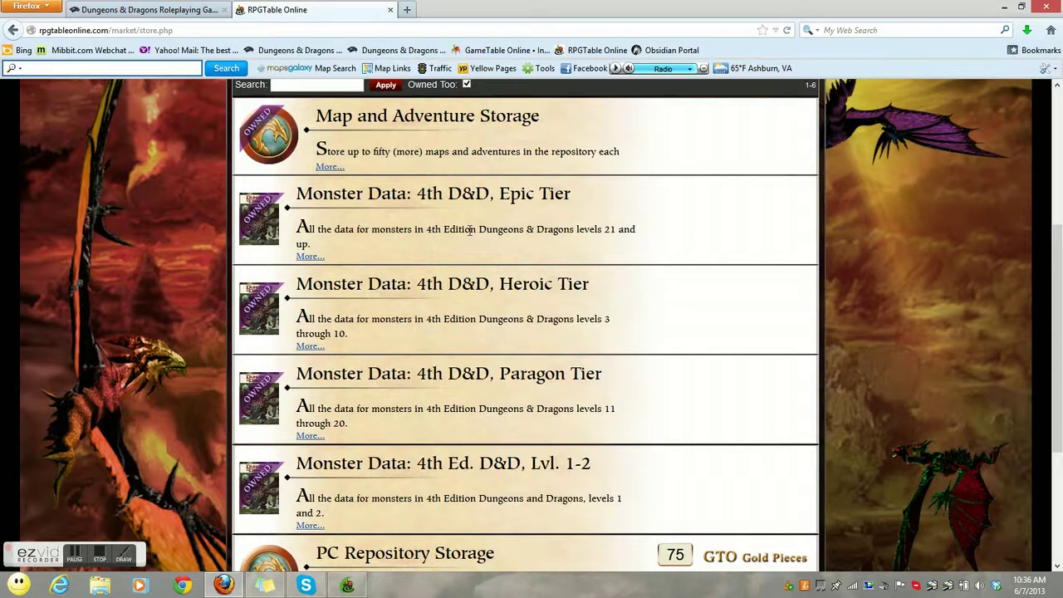
scroll(470, 232, "down", 3)
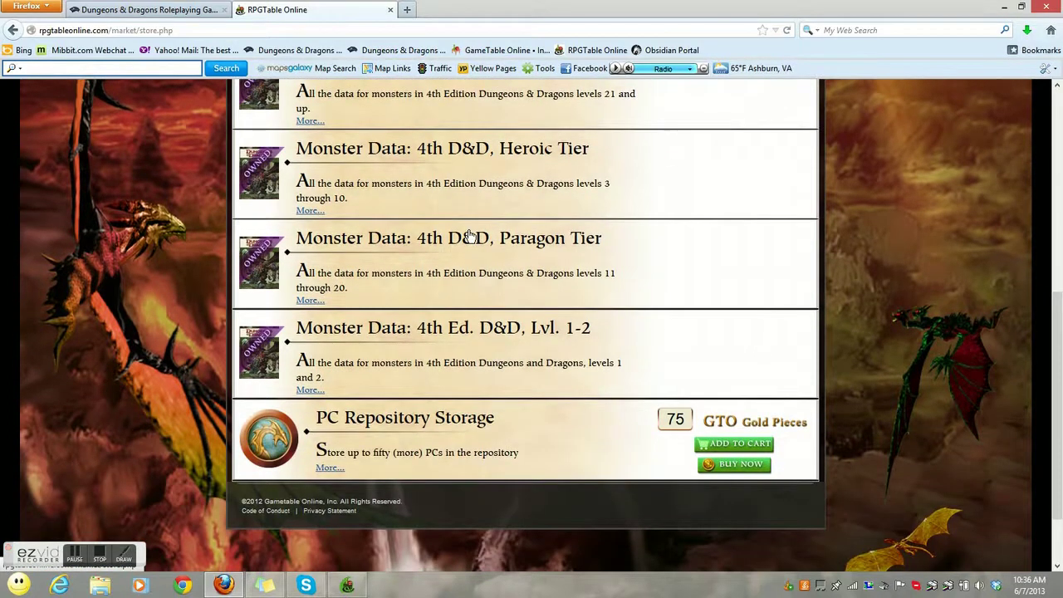
scroll(470, 237, "up", 9)
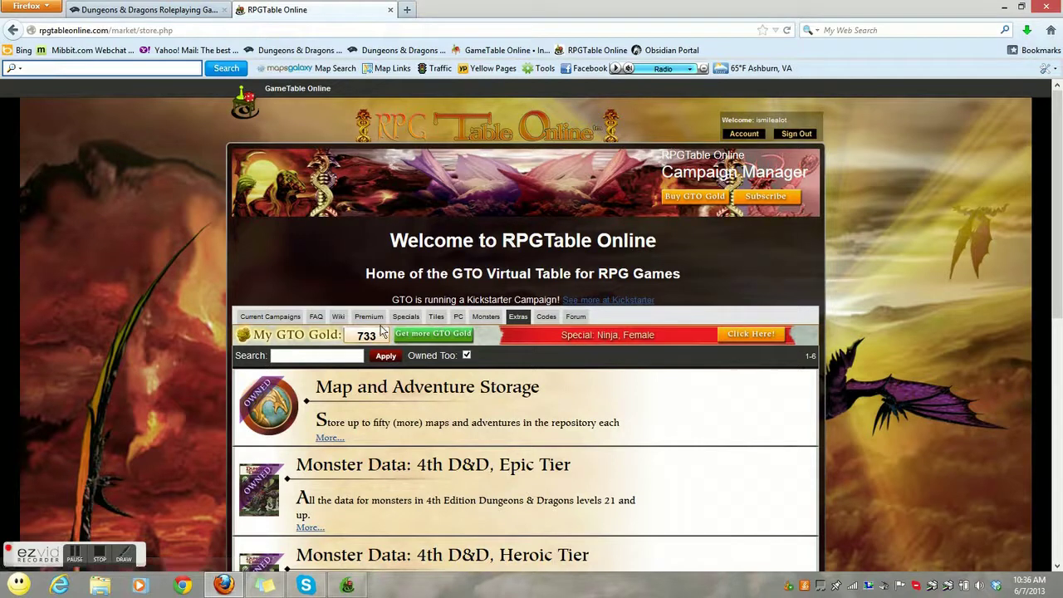
Step: Switch to the RPGTable Online desktop application and select the map named wink
left_click(355, 592)
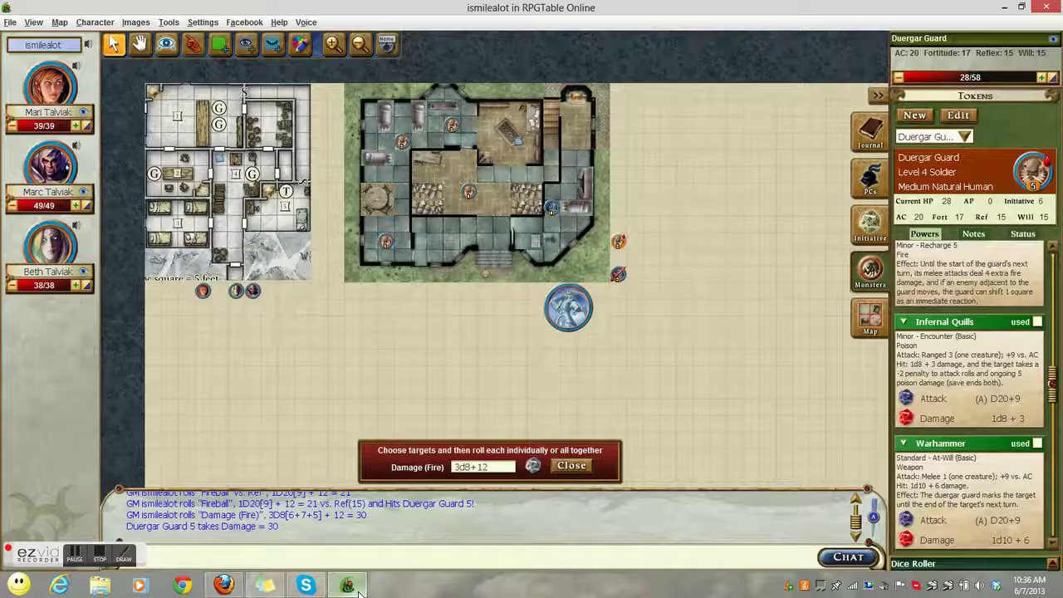
left_click(55, 23)
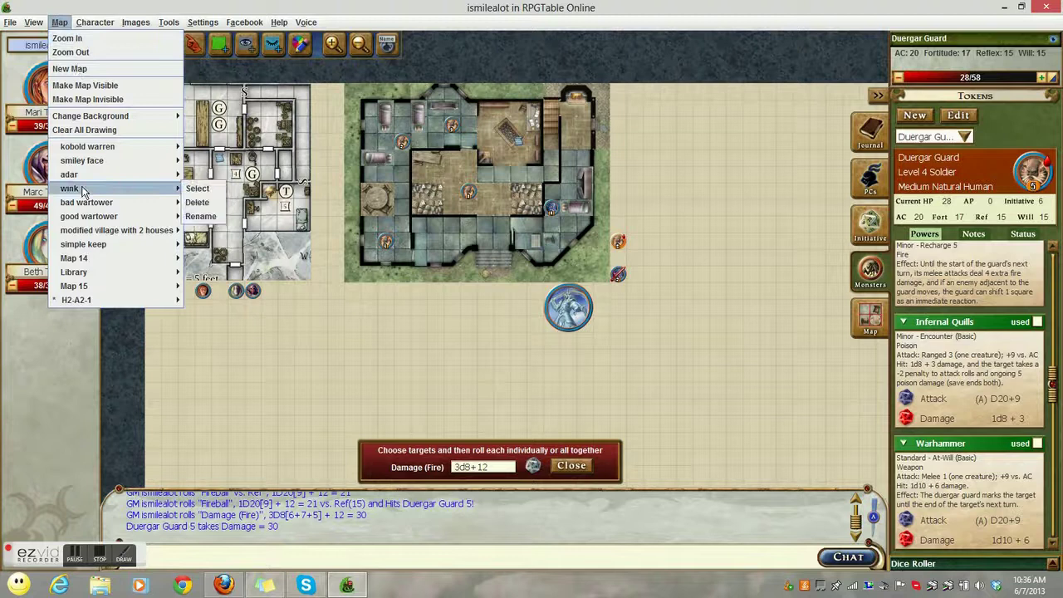
left_click(210, 193)
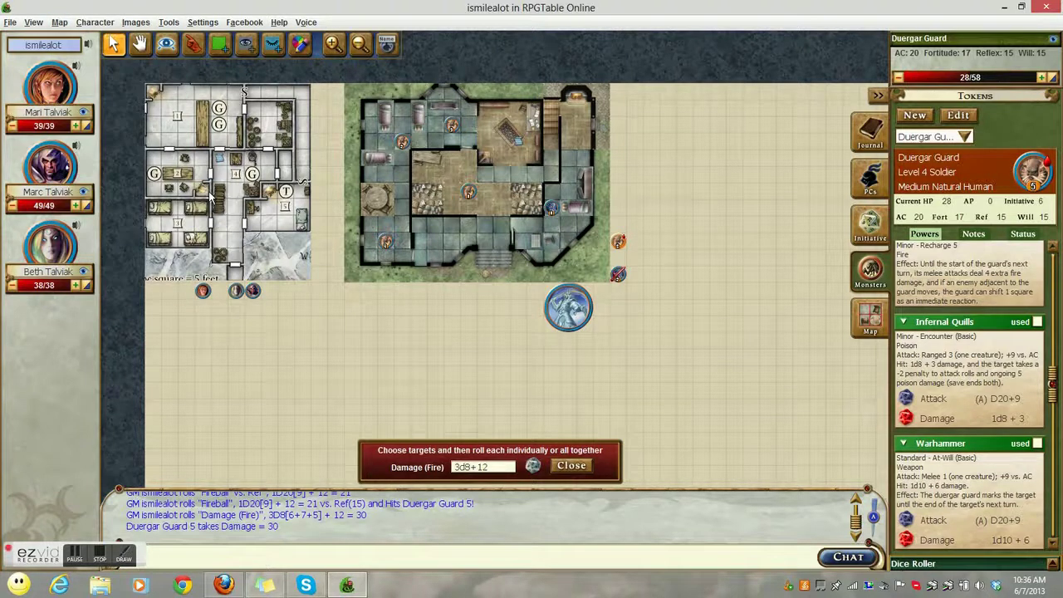